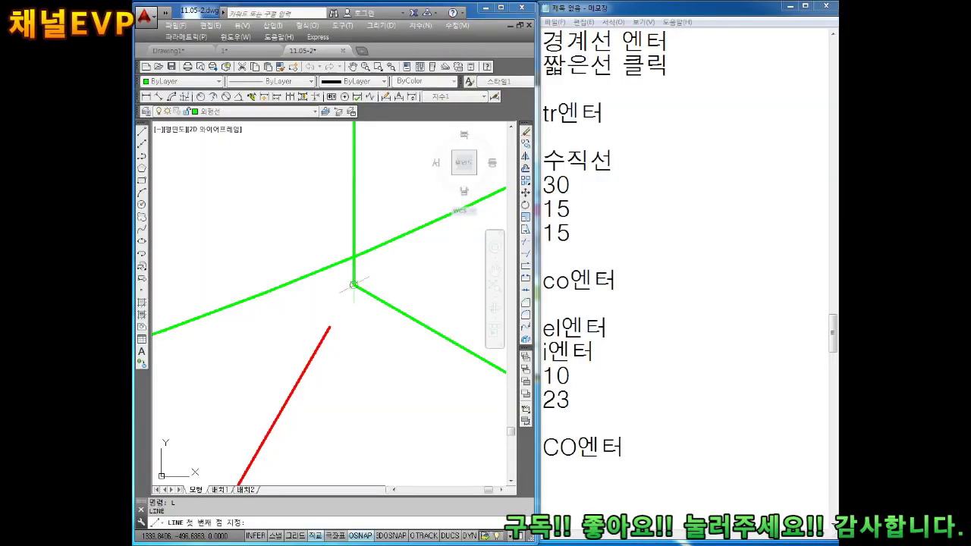
Draw a short line from the green junction and make it red
left_click(354, 284)
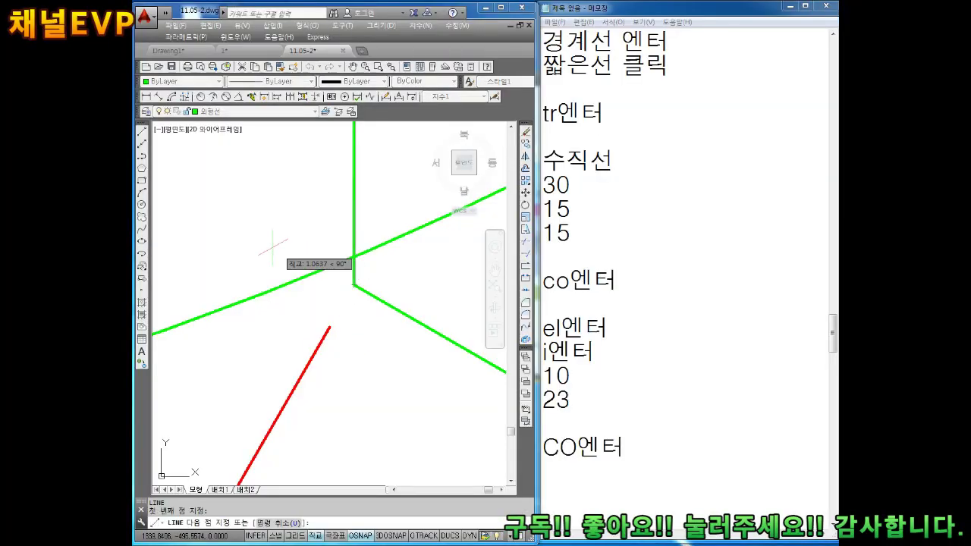
left_click(243, 221)
key("Escape")
left_click(338, 275)
left_click(173, 82)
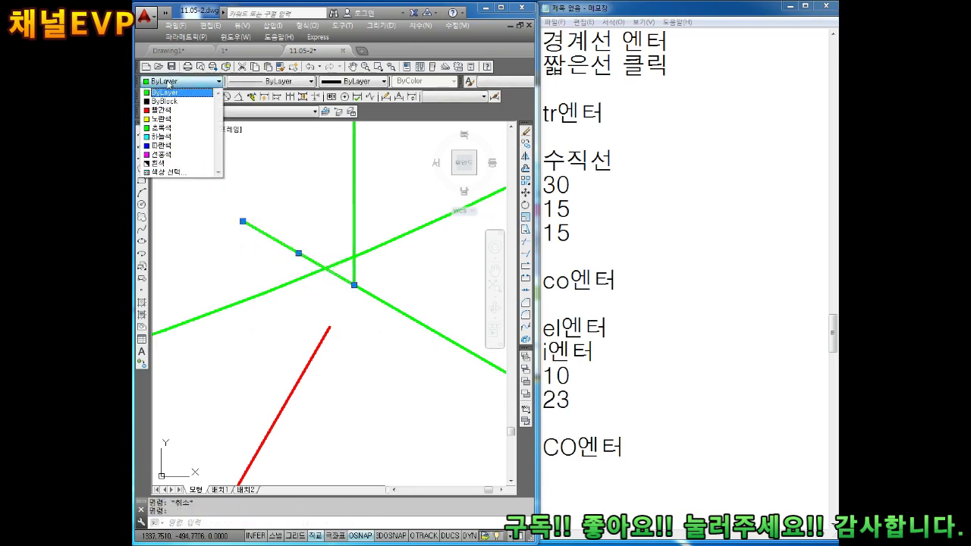
left_click(171, 113)
key("Escape")
Zoom and pan toward the green junction, the 25 dimension and the arc
scroll(214, 193, "down", 4)
mouse_move(290, 259)
middle_mouse_down()
mouse_move(245, 235)
mouse_move(296, 265)
middle_mouse_up()
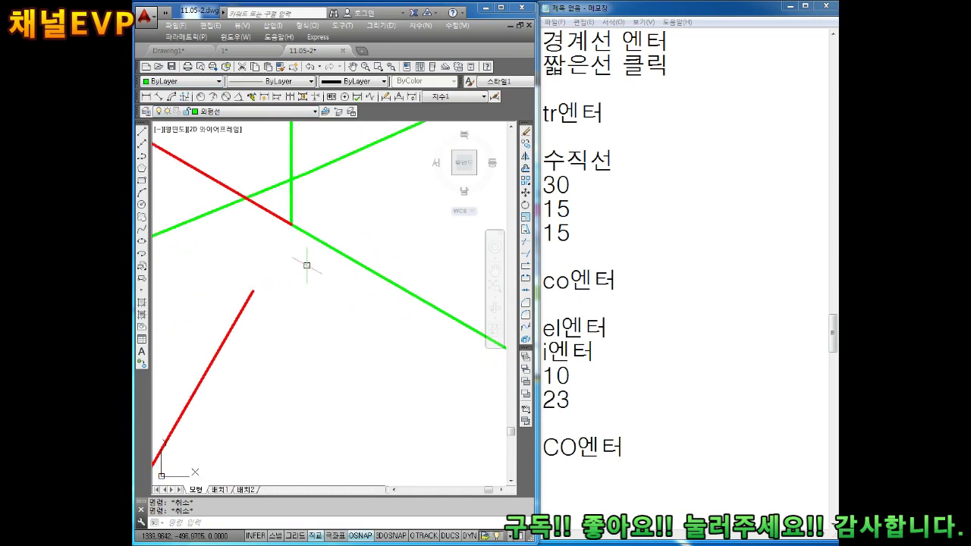
left_click(326, 342)
mouse_move(326, 342)
middle_mouse_down()
mouse_move(246, 275)
mouse_move(369, 375)
middle_mouse_up()
scroll(260, 277, "up", 3)
scroll(306, 271, "down", 3)
scroll(306, 271, "up", 2)
middle_click_drag(305, 271, 309, 291)
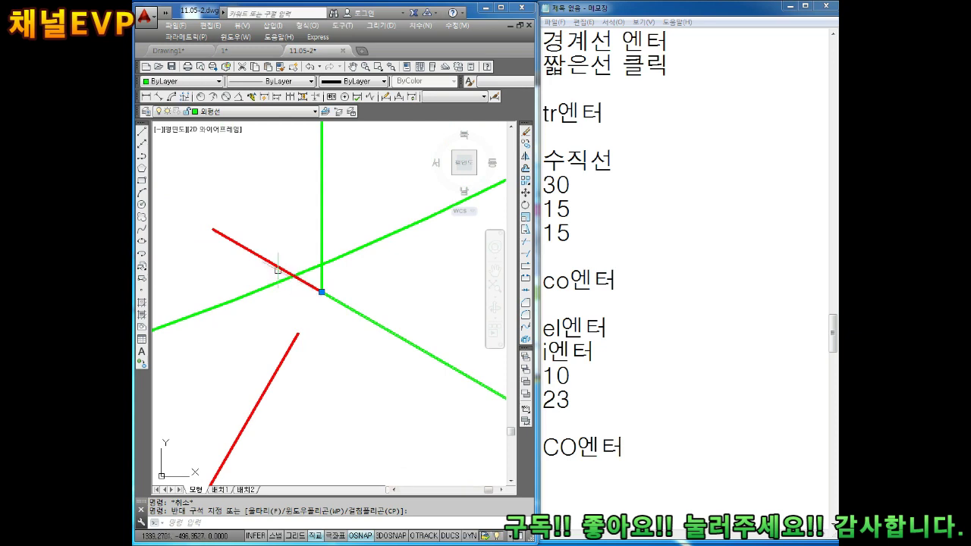
middle_click_drag(293, 278, 275, 271)
scroll(275, 271, "down", 3)
middle_click_drag(310, 314, 319, 299)
key("Escape")
key("Return")
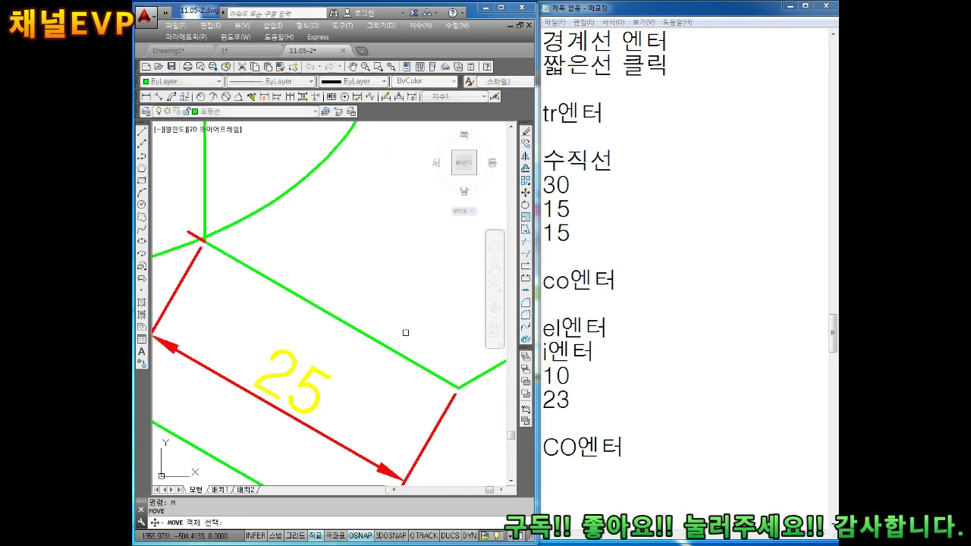
Move the red line and a second object from the green line end to a new point
scroll(426, 363, "up", 2)
left_click(387, 327)
left_click(347, 347)
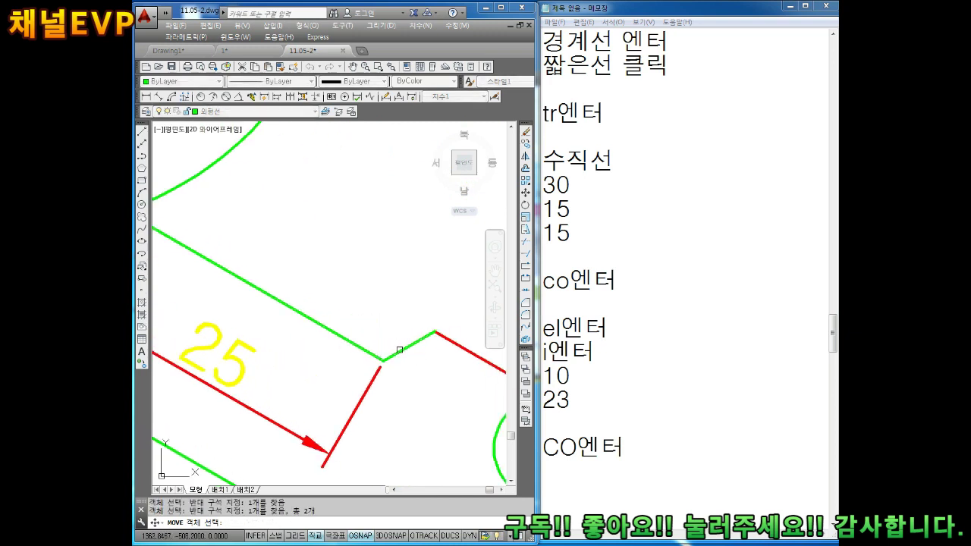
middle_click_drag(310, 341, 342, 351)
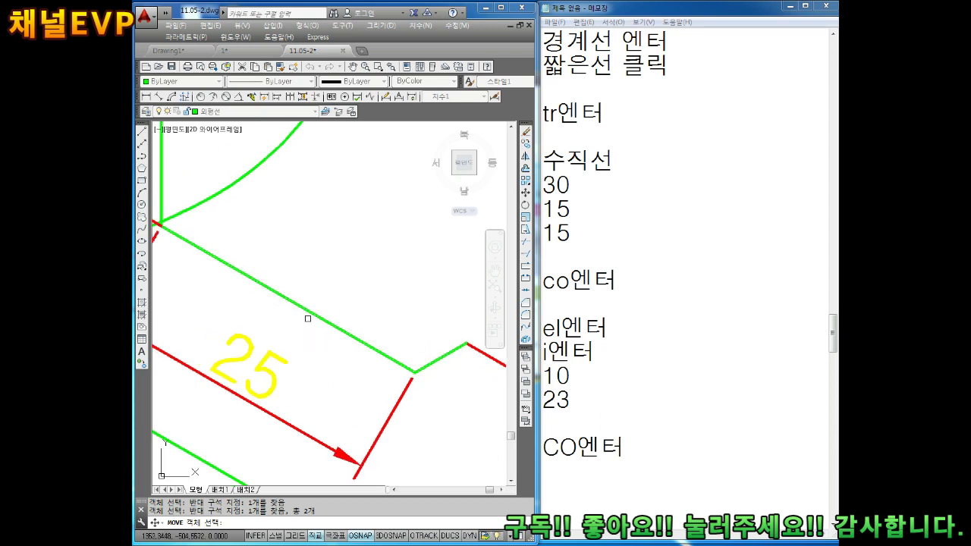
scroll(331, 341, "up", 1)
scroll(379, 347, "up", 1)
scroll(371, 341, "up", 2)
scroll(370, 337, "up", 1)
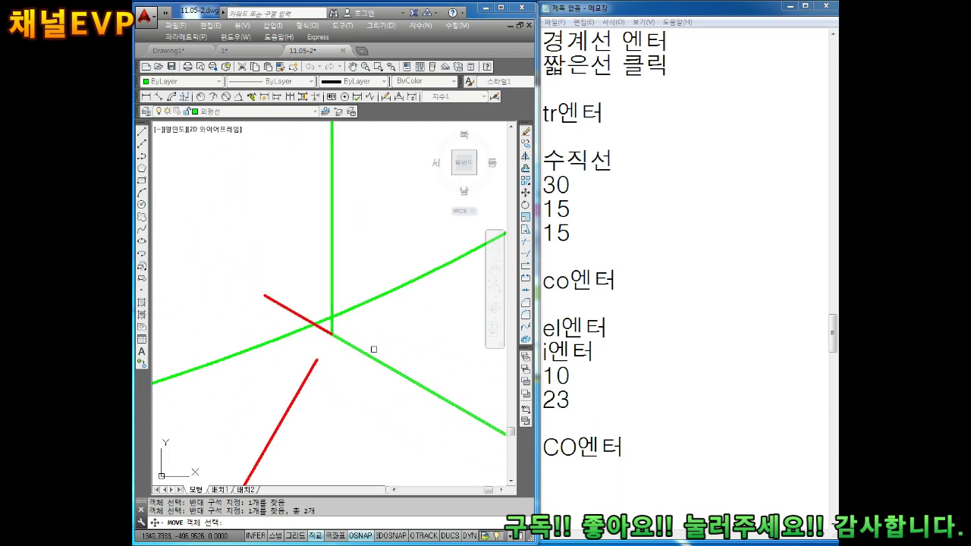
key("Return")
middle_click_drag(373, 353, 291, 311)
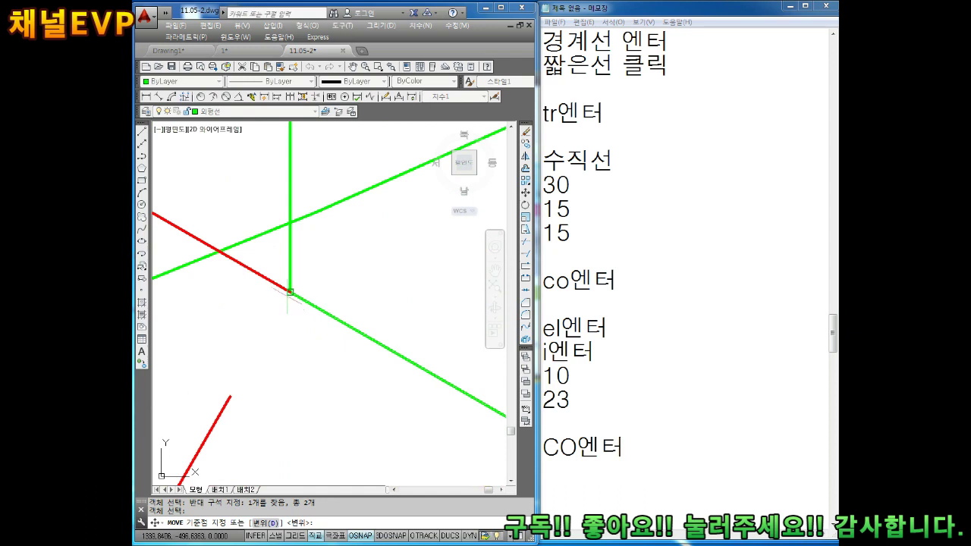
left_click(290, 291)
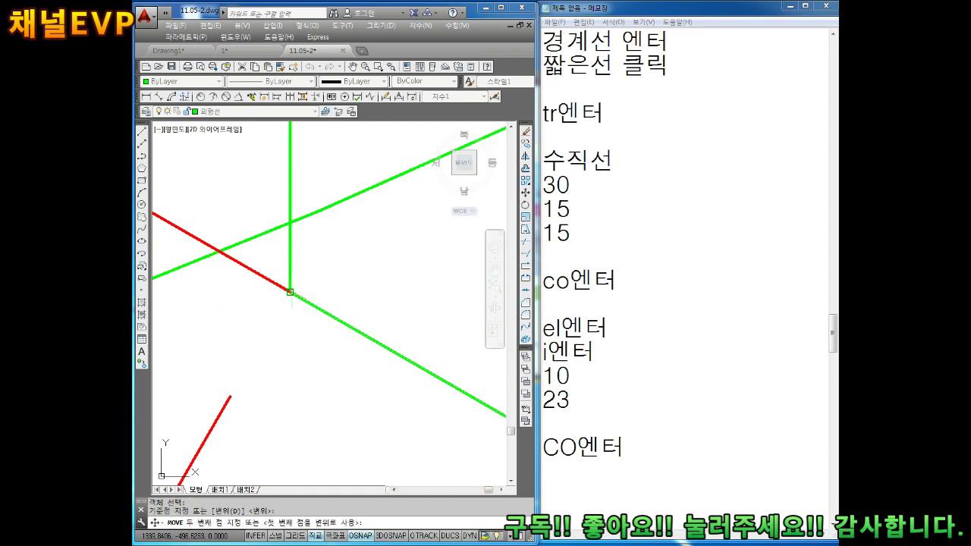
left_click(221, 251)
key("Escape")
Remove the short red line and start a new line at the green junction
scroll(228, 258, "up", 2)
scroll(230, 261, "up", 2)
scroll(251, 280, "up", 3)
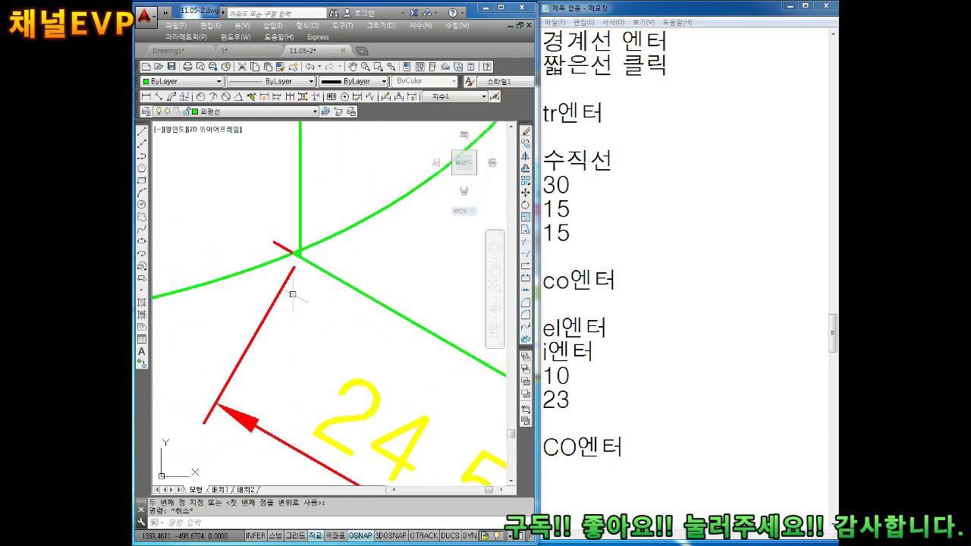
left_click(270, 303)
scroll(269, 306, "down", 1)
scroll(270, 305, "down", 1)
scroll(258, 295, "up", 3)
scroll(292, 303, "up", 2)
left_click(269, 276)
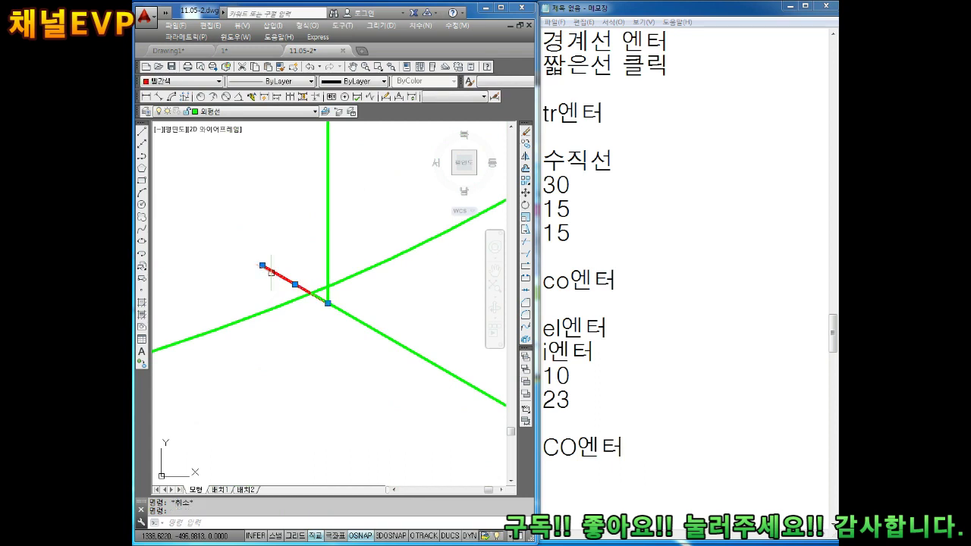
scroll(316, 295, "up", 2)
key("Escape")
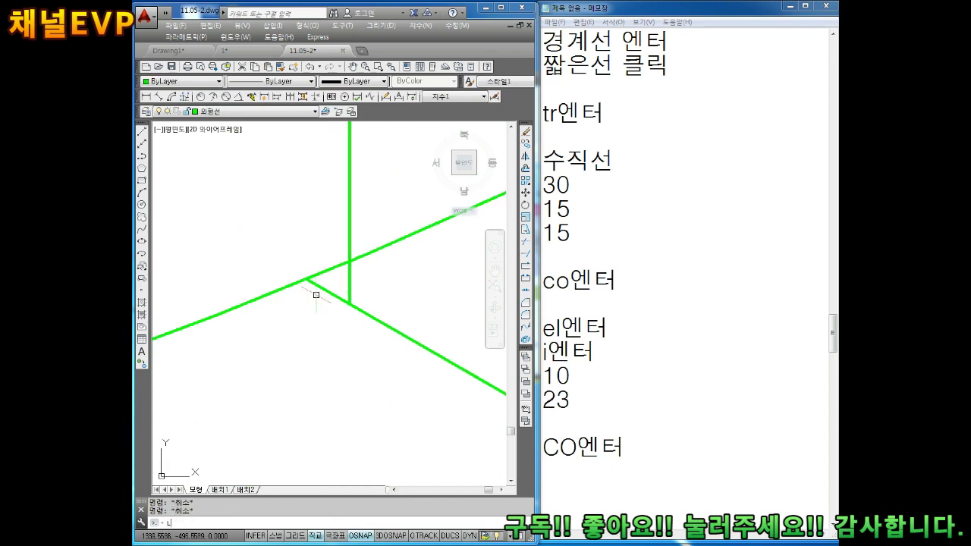
key("Return")
left_click(315, 293)
scroll(304, 302, "up", 1)
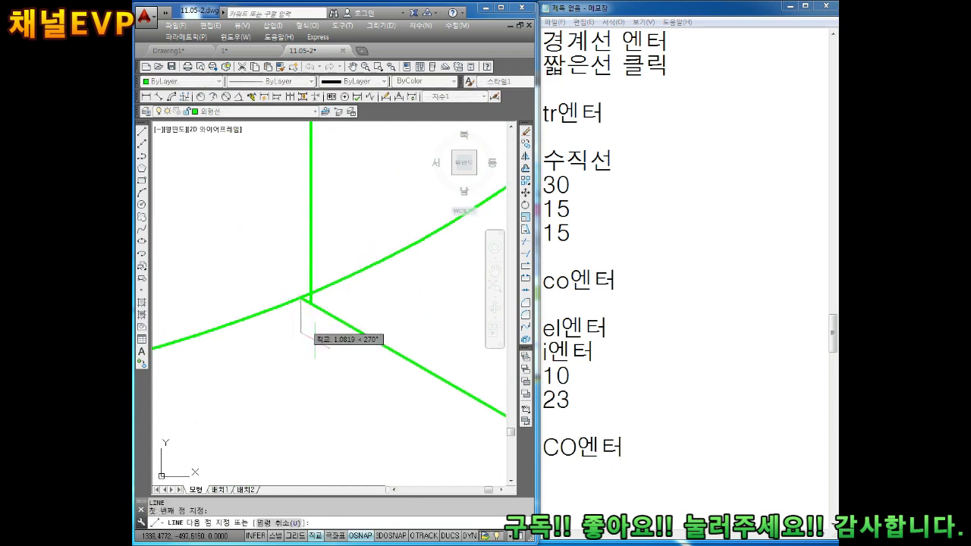
Start an aligned dimension near the green junction, then cancel it
middle_click_drag(302, 311, 260, 260)
left_click(155, 96)
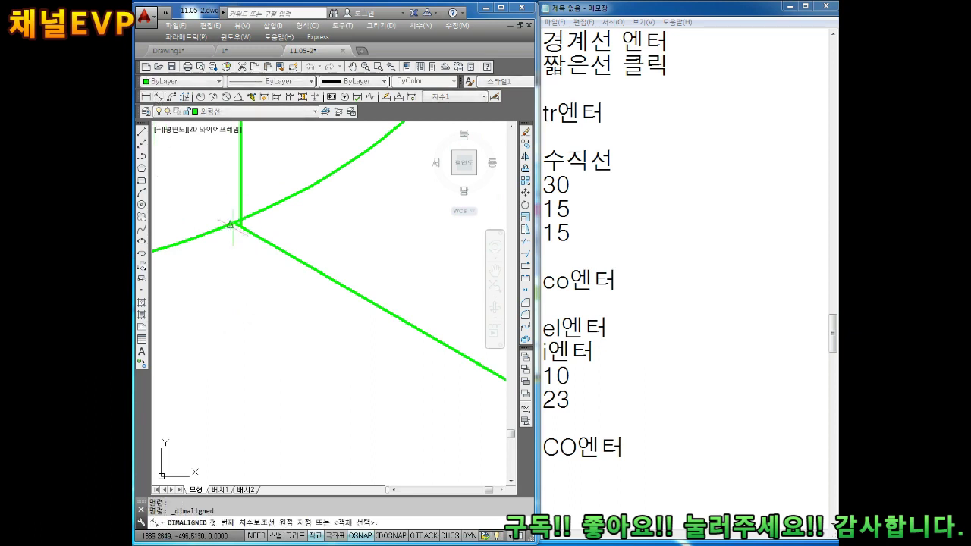
scroll(264, 260, "up", 2)
scroll(264, 260, "up", 2)
scroll(263, 260, "up", 6)
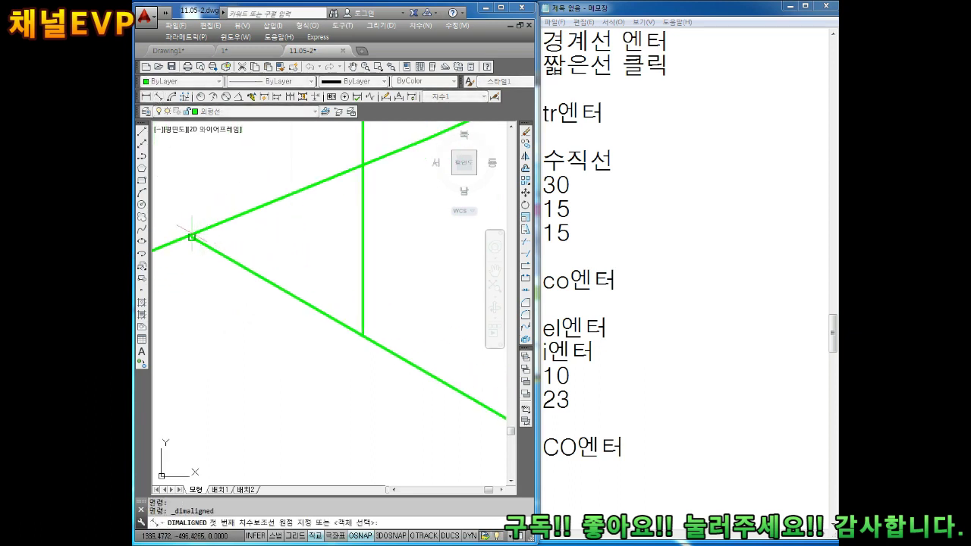
scroll(192, 237, "up", 2)
scroll(326, 296, "up", 2)
scroll(358, 300, "down", 1)
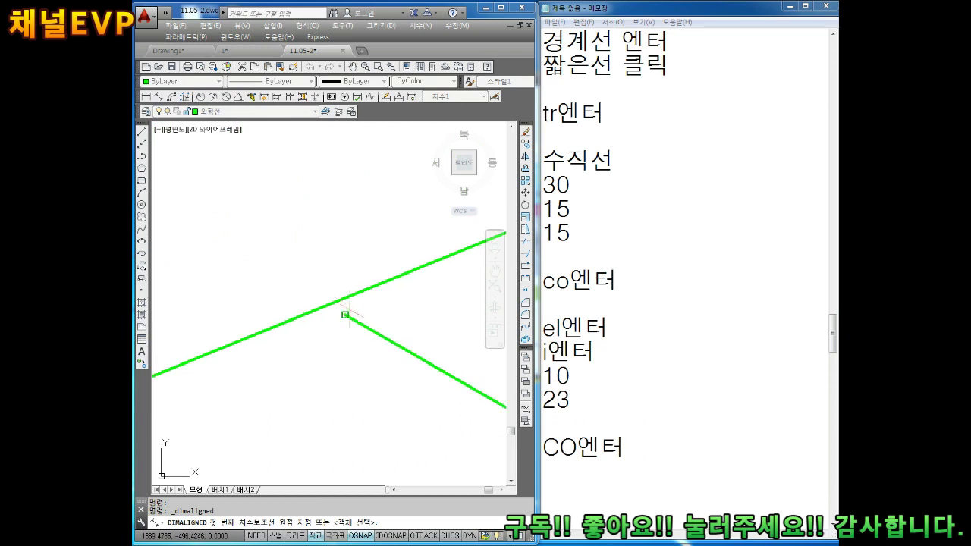
key("Escape")
key("Escape")
Undo several earlier steps to restore the red lines, arcs and 25 dimension
key("u")
key("Return")
key("Return")
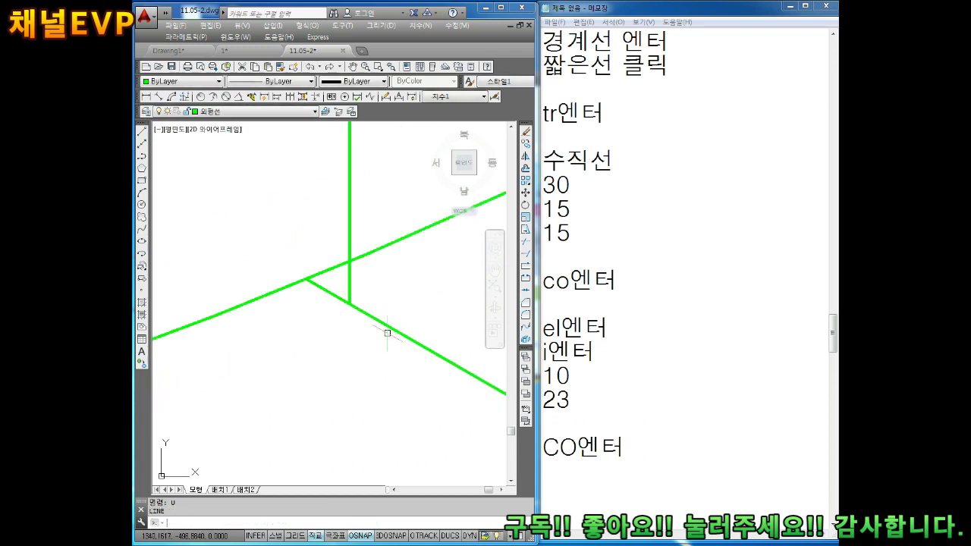
key("Return")
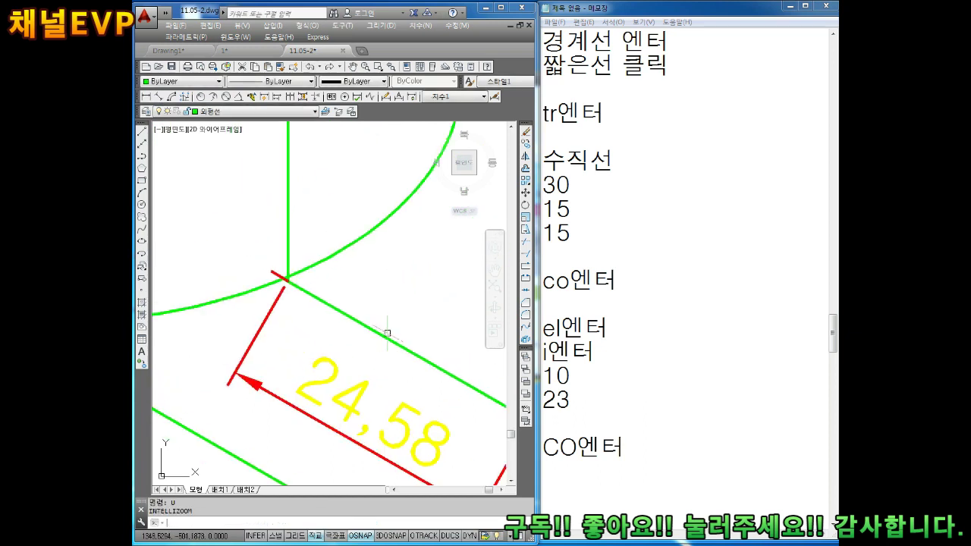
key("Return")
key("Return")
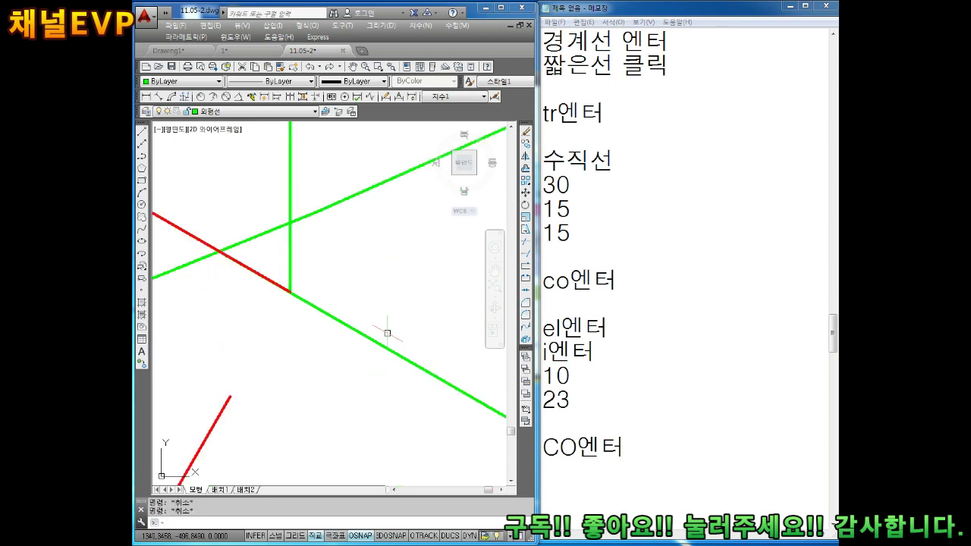
key("Return")
key("Return")
key("Return")
key("Return")
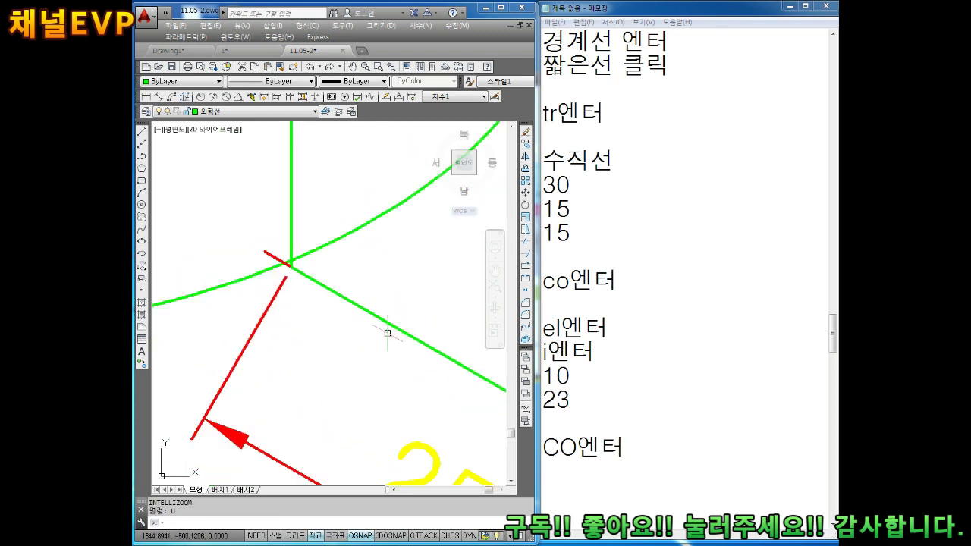
key("Return")
key("Return")
type("m")
key("Return")
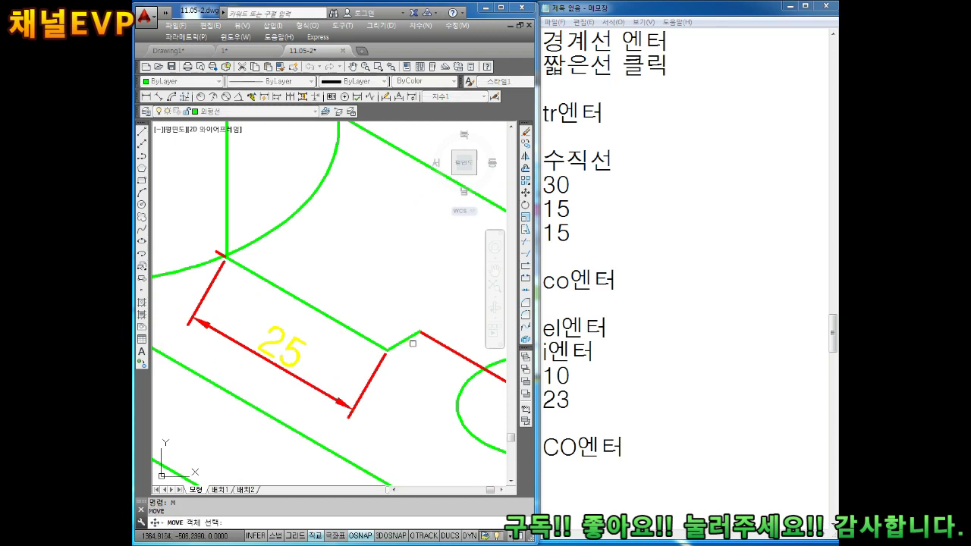
key("Return")
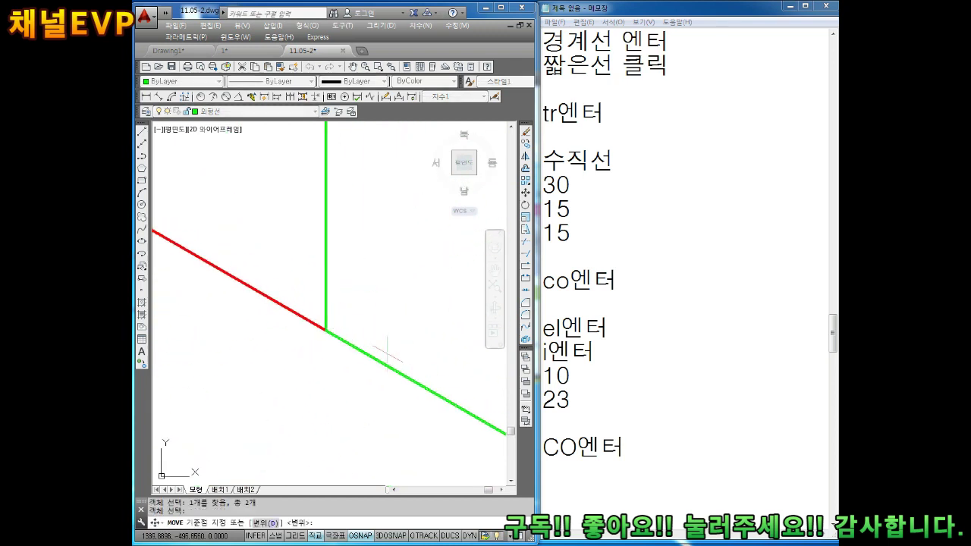
left_click(325, 330)
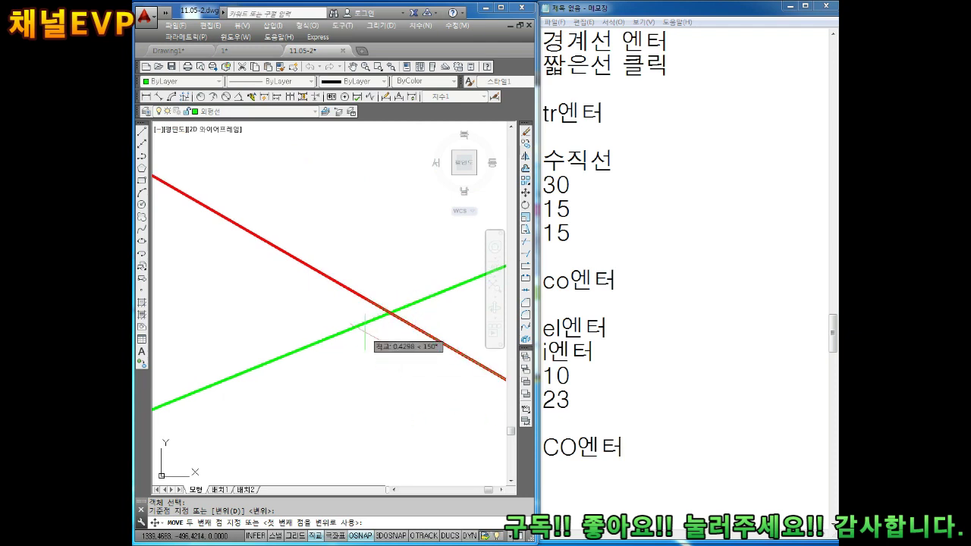
scroll(367, 325, "up", 4)
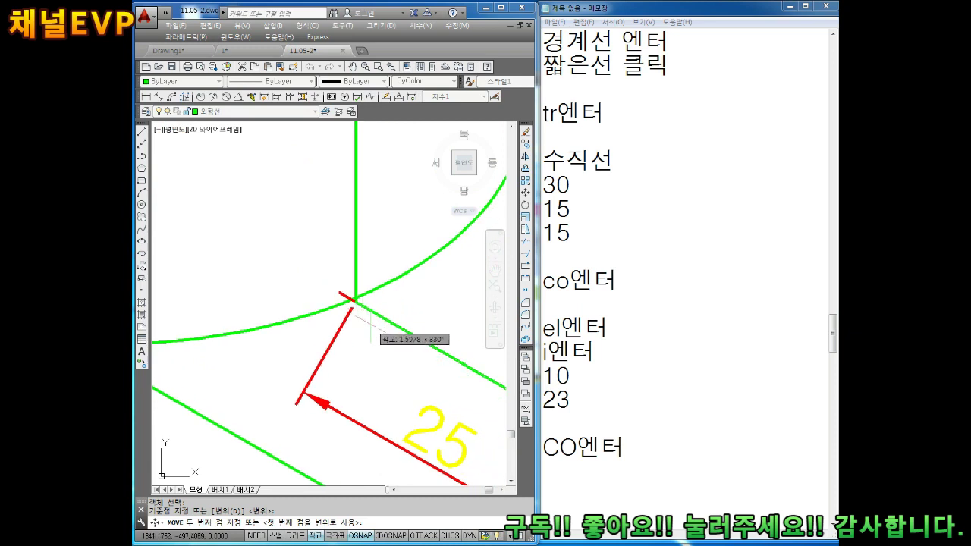
key("Escape")
key("Escape")
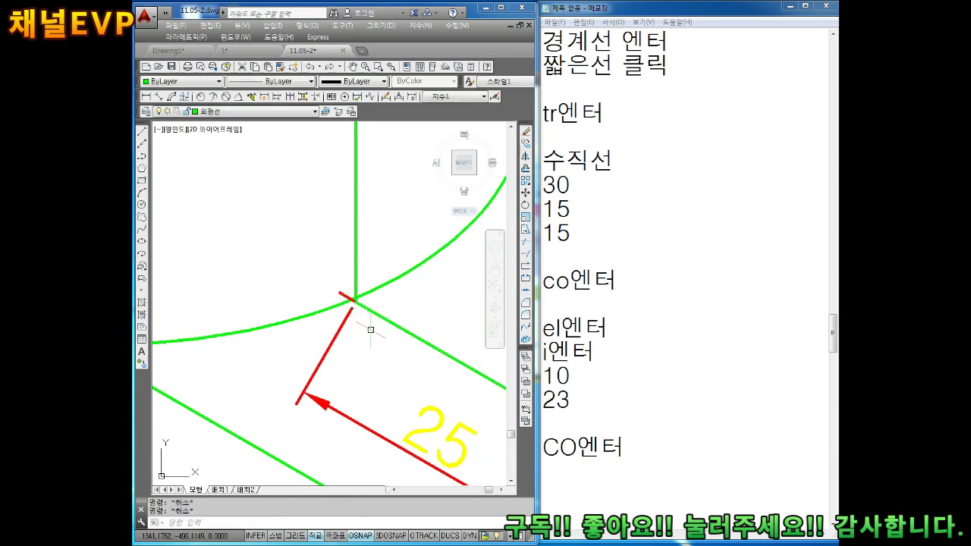
scroll(311, 337, "up", 5)
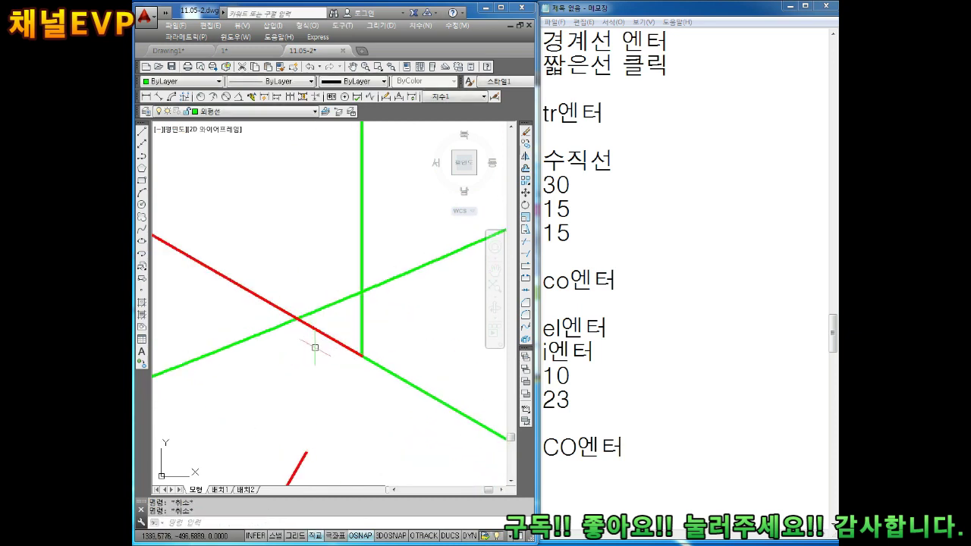
scroll(307, 346, "down", 1)
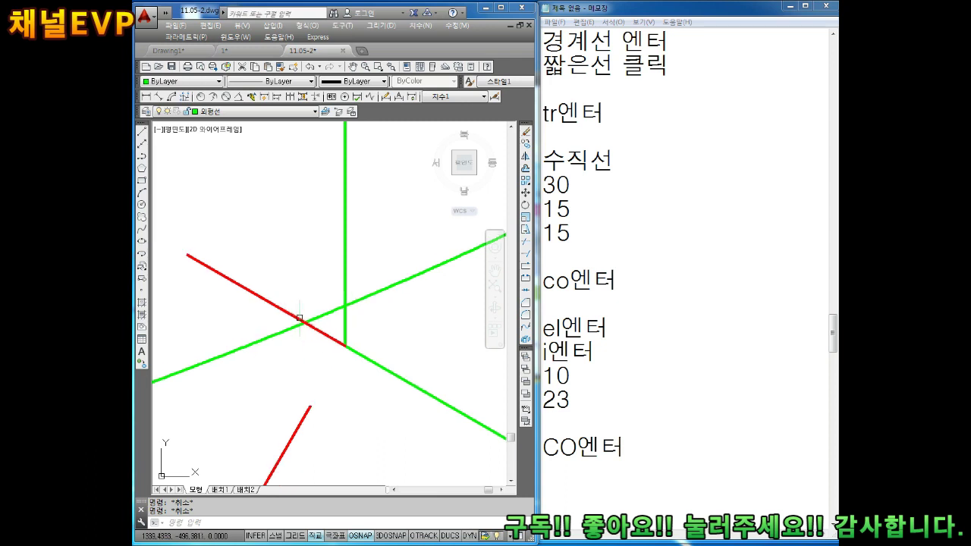
scroll(301, 321, "down", 3)
scroll(353, 326, "up", 2)
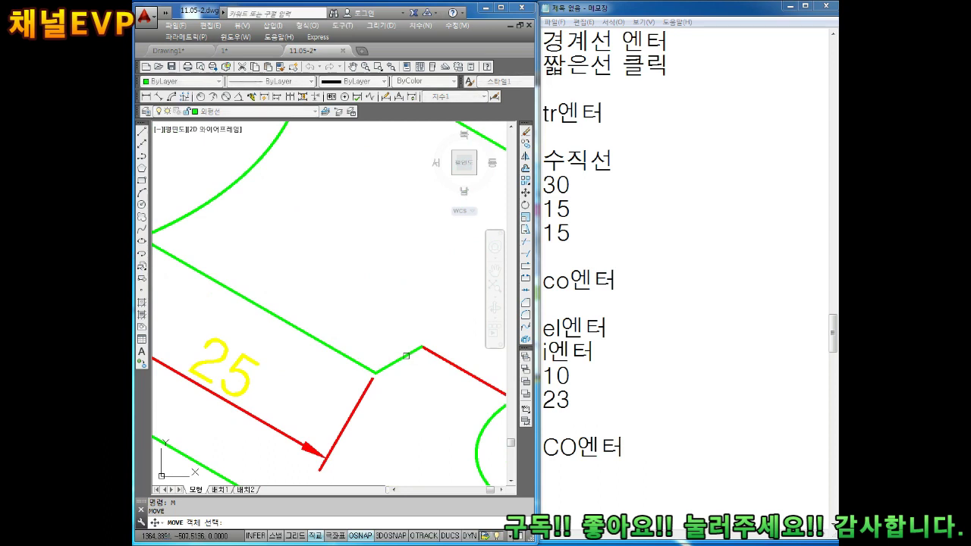
scroll(286, 311, "down", 2)
key("Return")
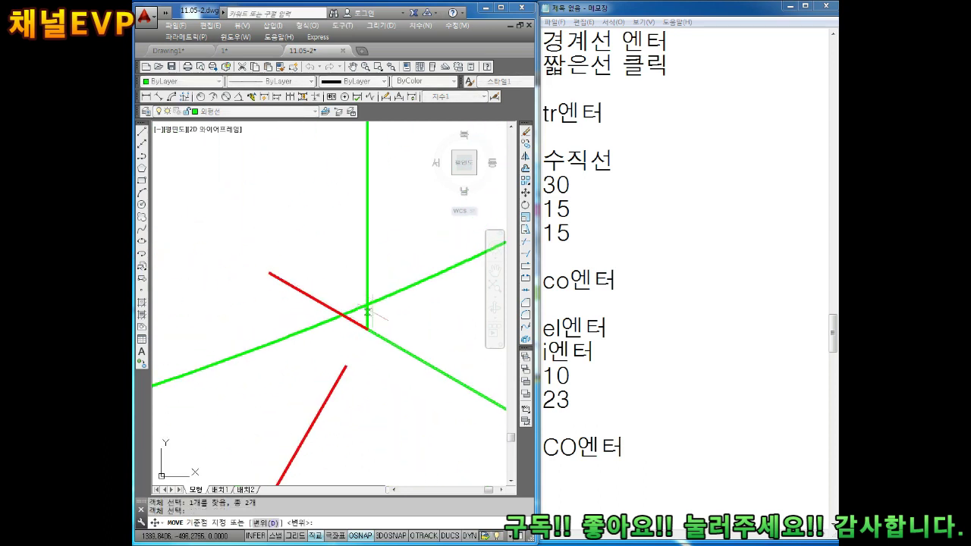
scroll(395, 366, "up", 2)
left_click(299, 348)
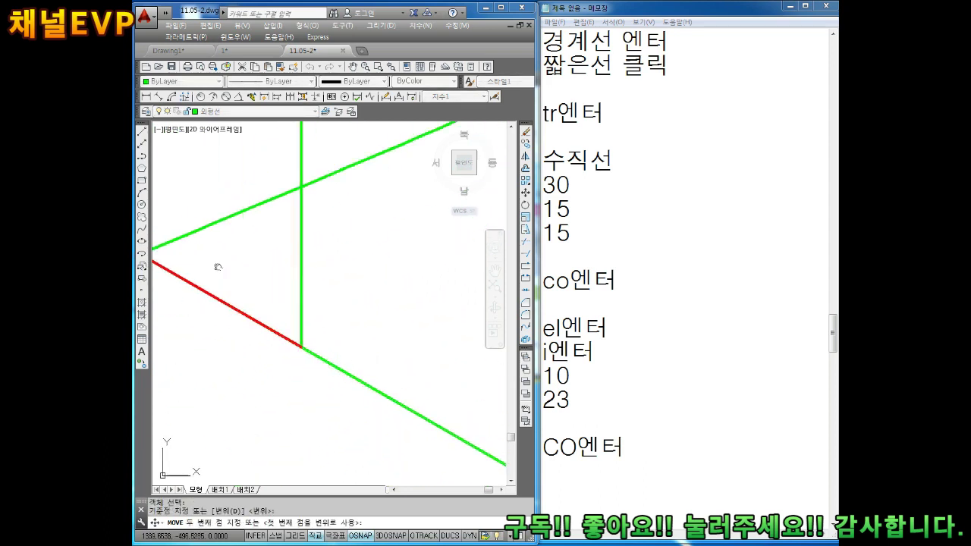
scroll(385, 326, "up", 2)
scroll(384, 325, "down", 2)
scroll(364, 311, "up", 2)
key("Escape")
key("Escape")
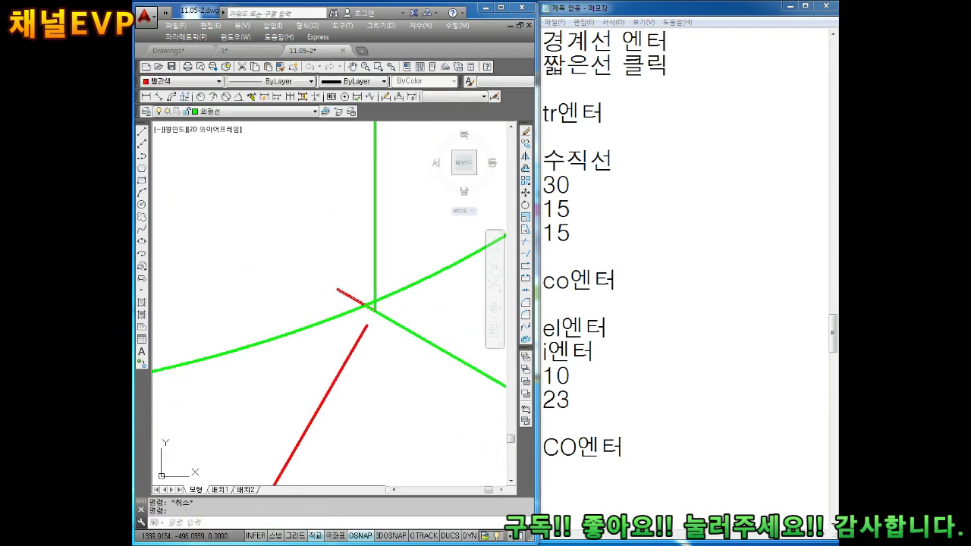
Delete the short red line and the 24.58 dimension
key("Delete")
scroll(382, 328, "down", 3)
left_click(402, 387)
key("Delete")
scroll(318, 278, "up", 2)
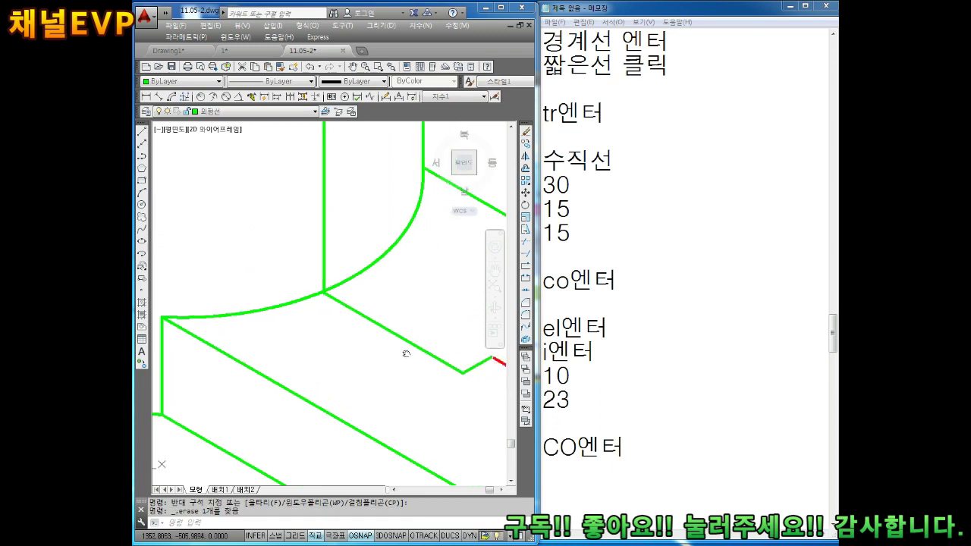
scroll(279, 228, "up", 1)
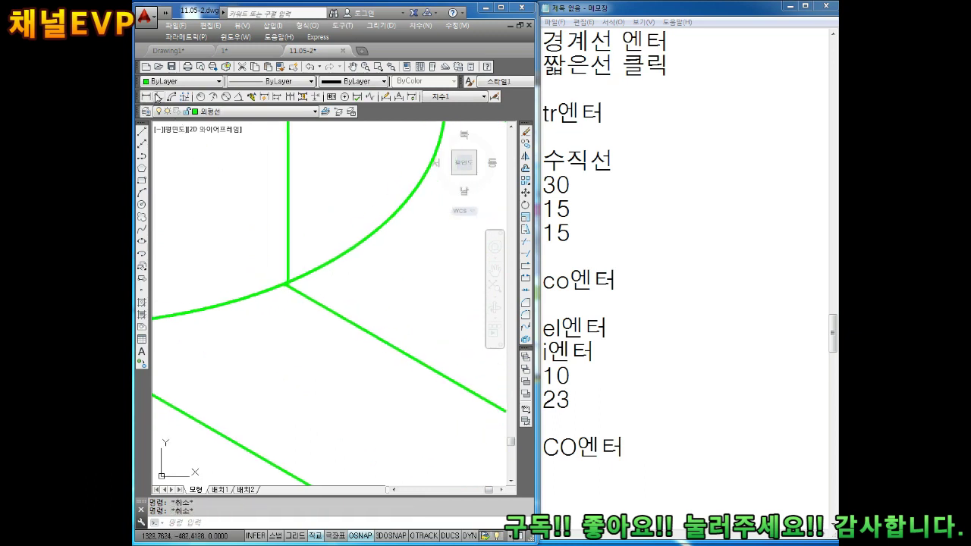
Add an aligned 25 dimension from the crossing to the vertex beside the slot edge
left_click(157, 97)
scroll(334, 319, "up", 2)
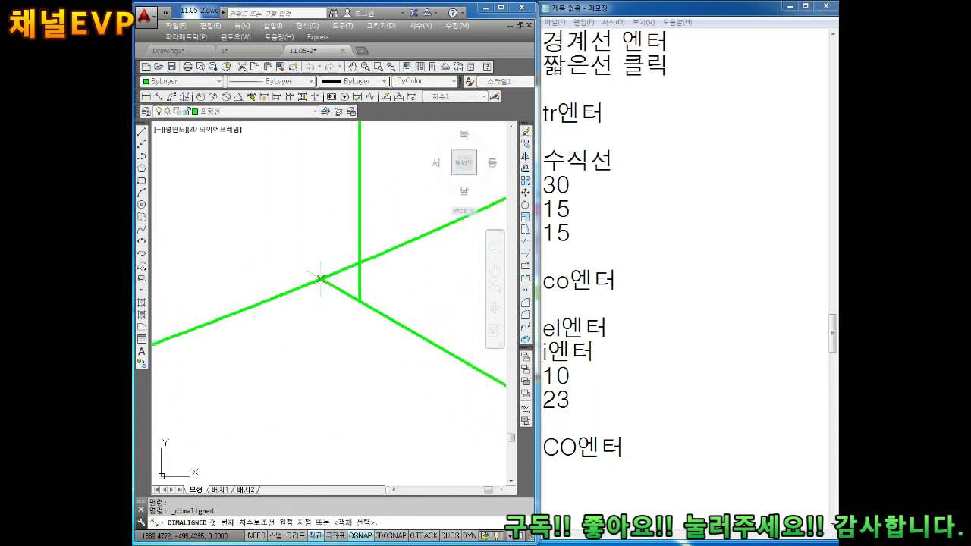
left_click(320, 279)
scroll(334, 311, "down", 2)
scroll(389, 368, "up", 3)
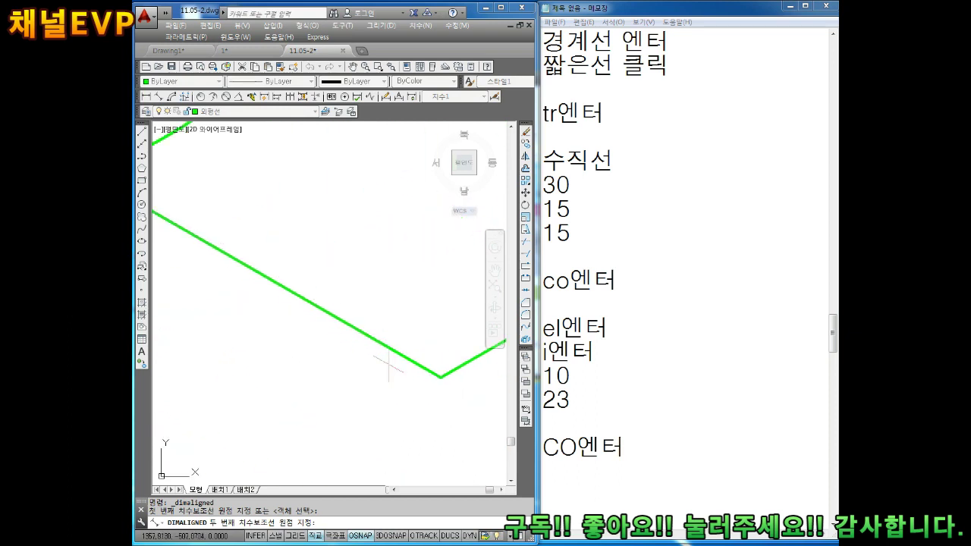
scroll(389, 368, "up", 2)
left_click(468, 385)
scroll(319, 379, "down", 3)
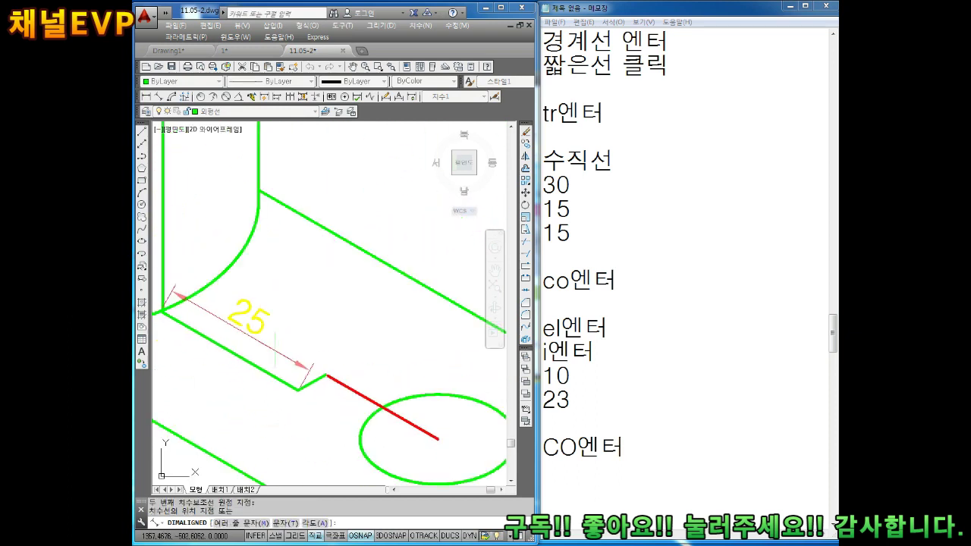
scroll(288, 371, "down", 1)
left_click(258, 368)
key("Escape")
key("Escape")
scroll(303, 326, "up", 3)
scroll(319, 304, "up", 2)
scroll(325, 296, "up", 2)
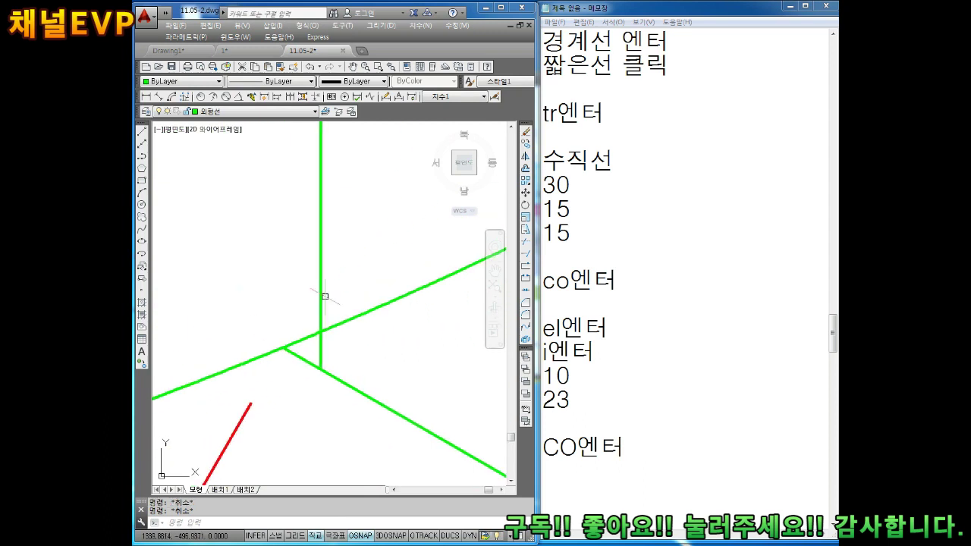
Use MOVE on a green line, picking its endpoint as the base point
type("m")
key("Return")
left_click(323, 348)
key("Return")
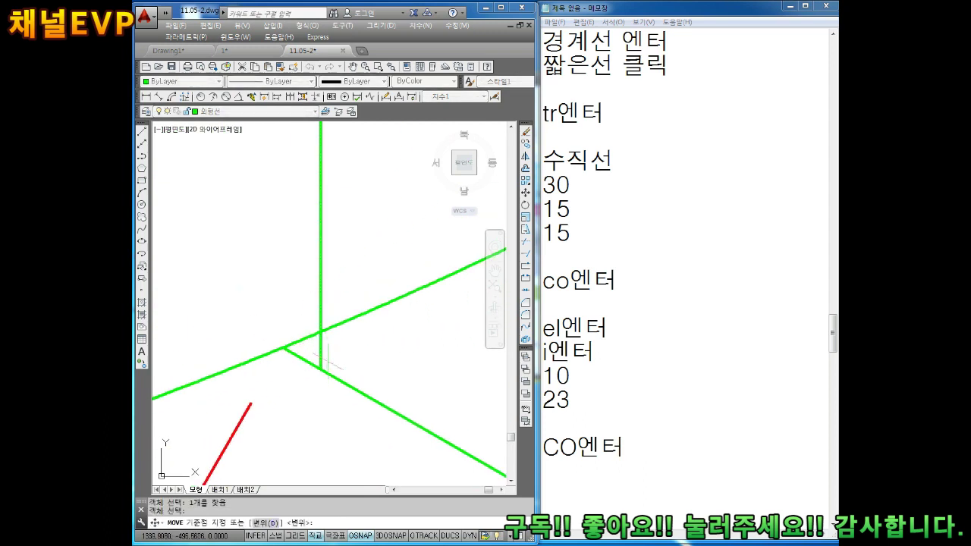
left_click(321, 370)
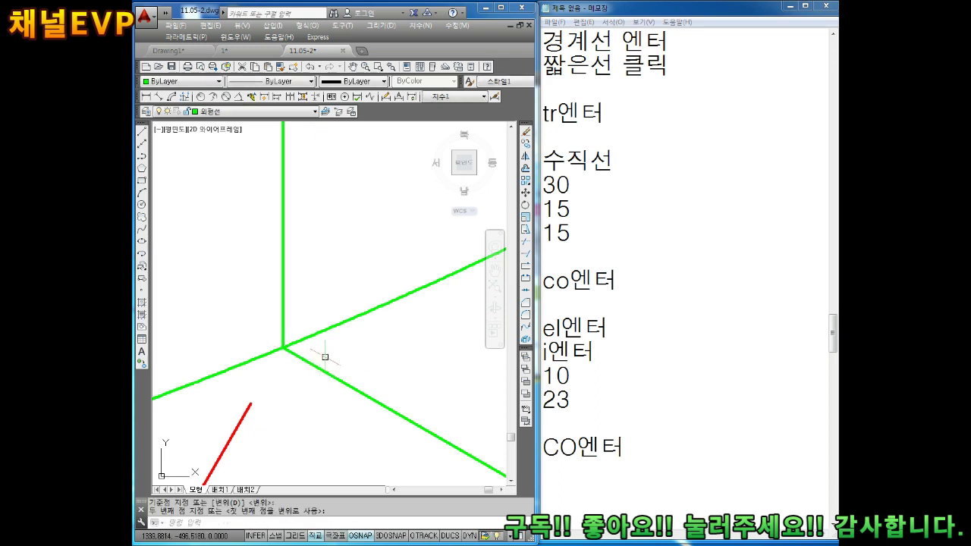
key("Escape")
scroll(349, 356, "down", 2)
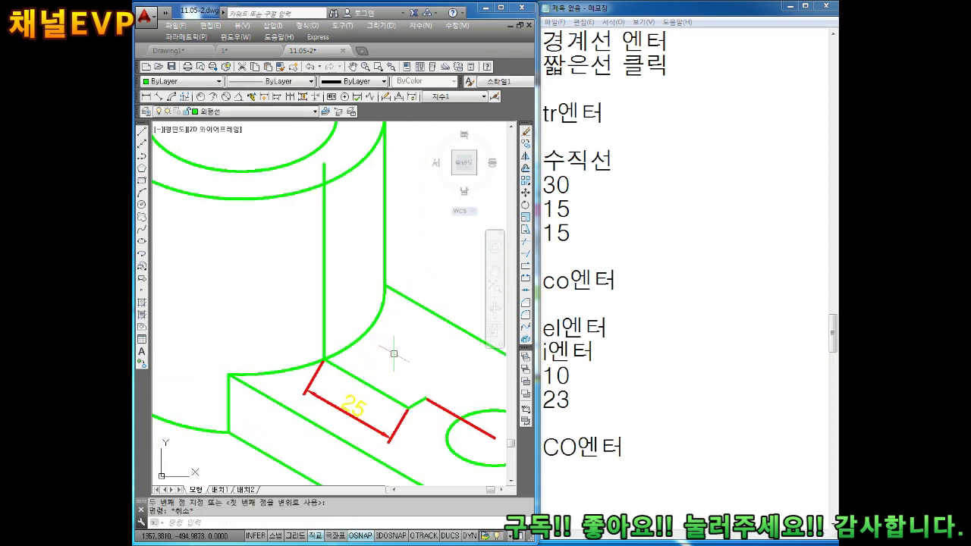
scroll(385, 351, "up", 1)
scroll(384, 353, "up", 2)
scroll(383, 355, "up", 1)
scroll(382, 357, "up", 1)
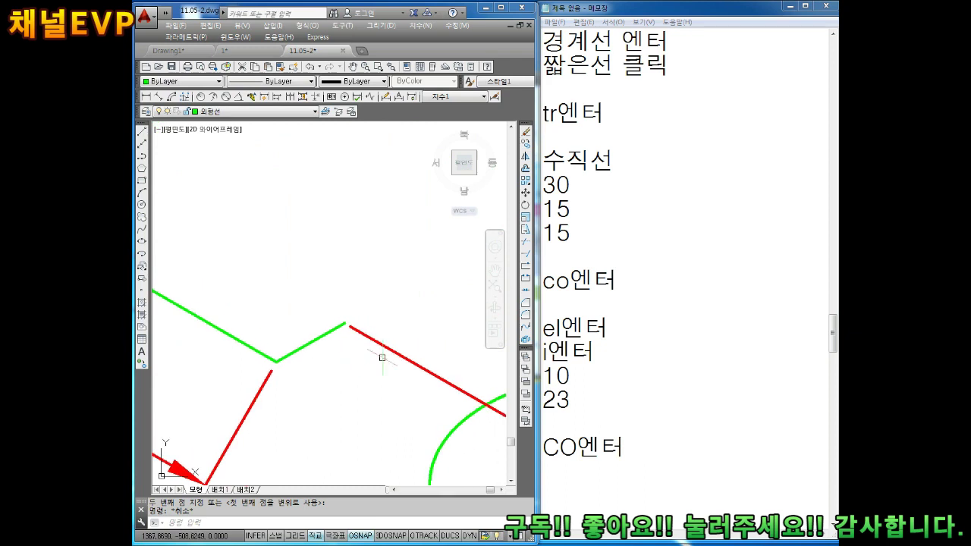
Select the red line, then clear the selection
left_click(379, 344)
left_click(376, 387)
key("Escape")
scroll(356, 364, "down", 3)
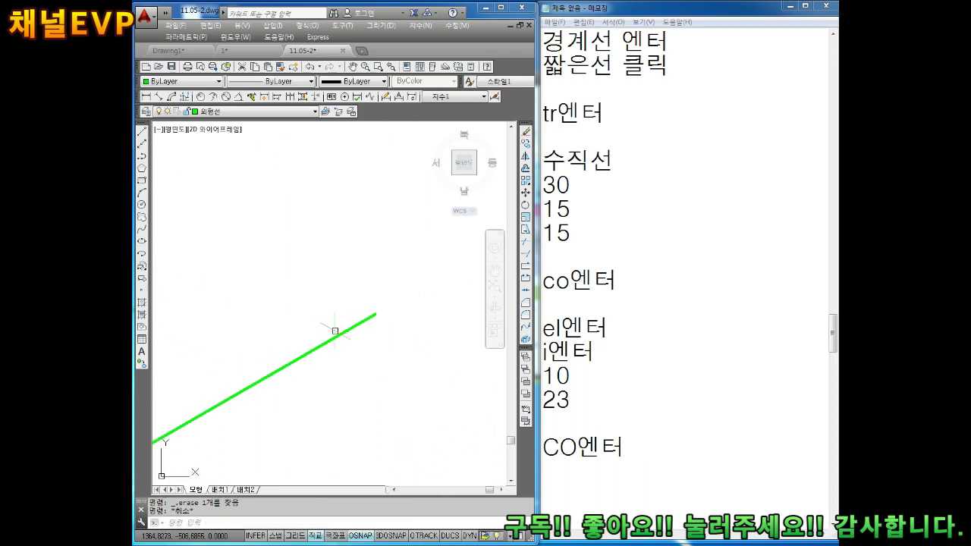
scroll(356, 364, "up", 1)
scroll(273, 258, "up", 2)
scroll(273, 258, "down", 5)
scroll(273, 258, "up", 1)
Start and cancel TRIM, pan up slightly, and start the LINE command
key("Return")
key("Return")
key("Escape")
middle_click_drag(311, 312, 313, 292)
scroll(314, 292, "up", 5)
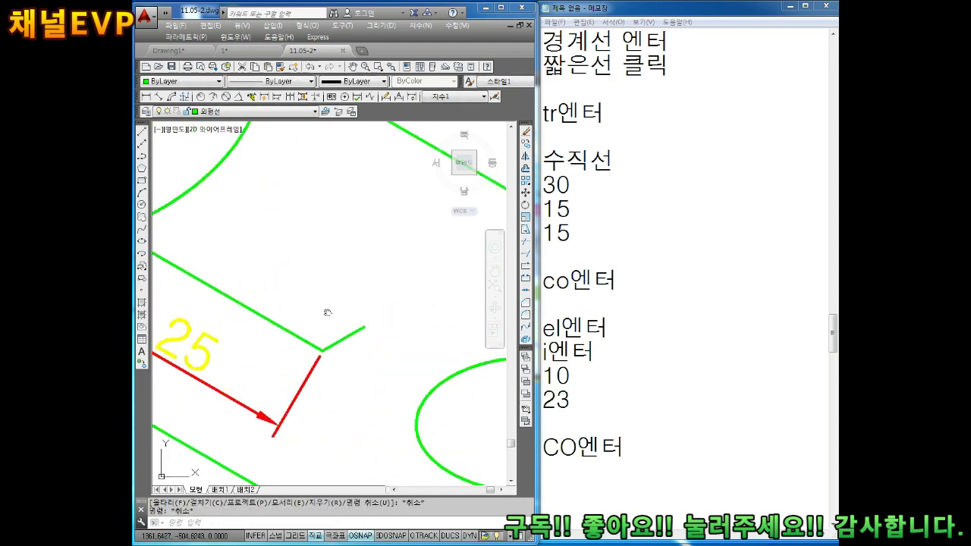
scroll(326, 325, "down", 1)
scroll(364, 364, "down", 1)
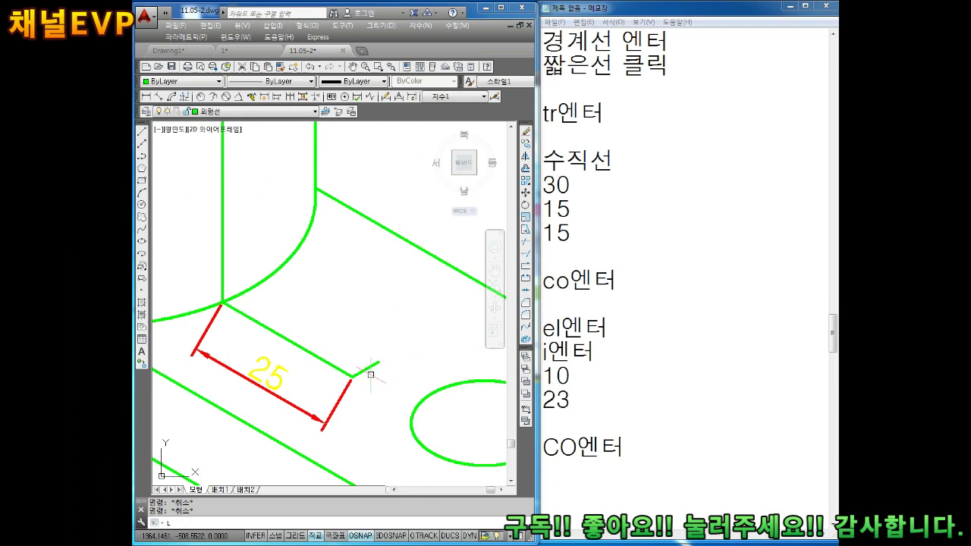
key("l")
key("Return")
scroll(364, 371, "up", 2)
Draw a sloped rib line from the base corner to the cylinder edge
left_click(343, 393)
scroll(346, 326, "down", 3)
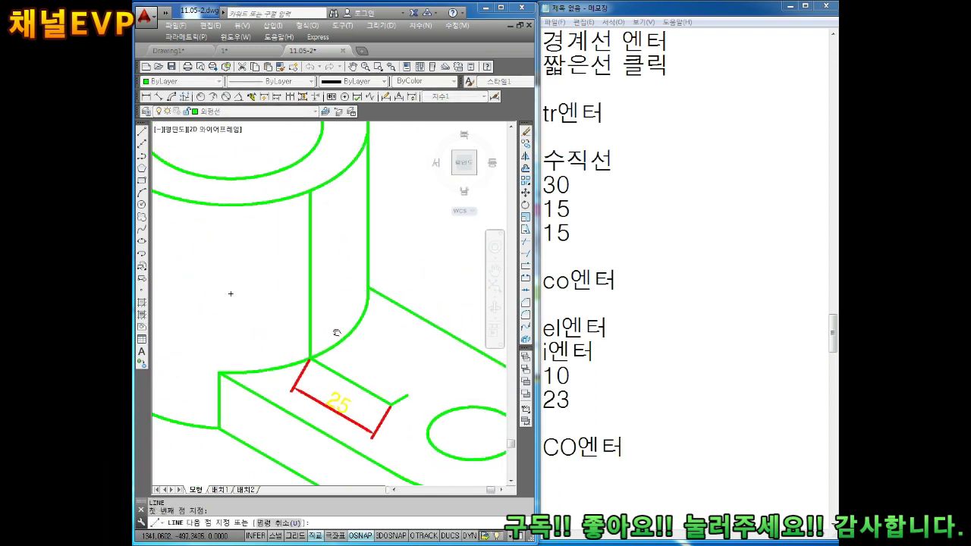
left_click(314, 195)
key("Escape")
middle_click_drag(388, 318, 365, 284)
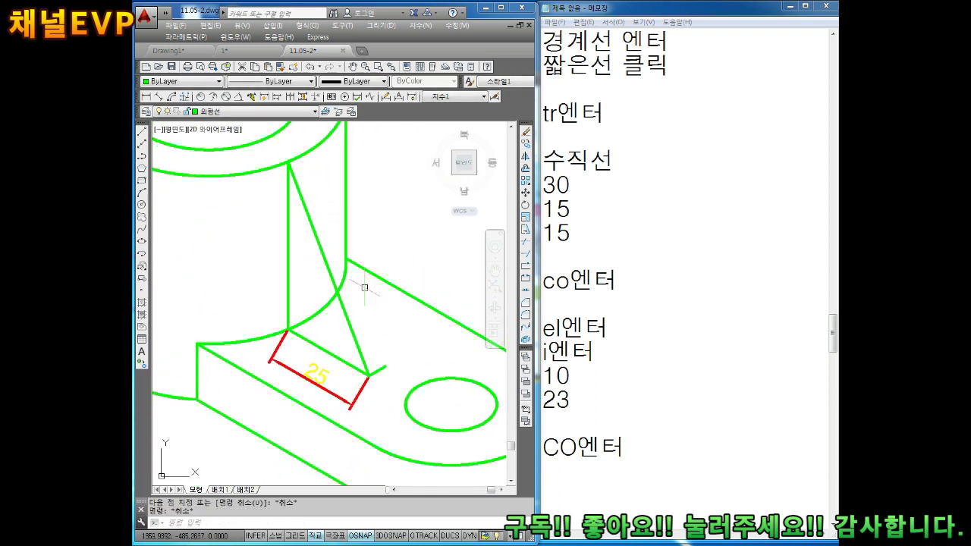
Delete the 25 dimension and the stray arc
key("Delete")
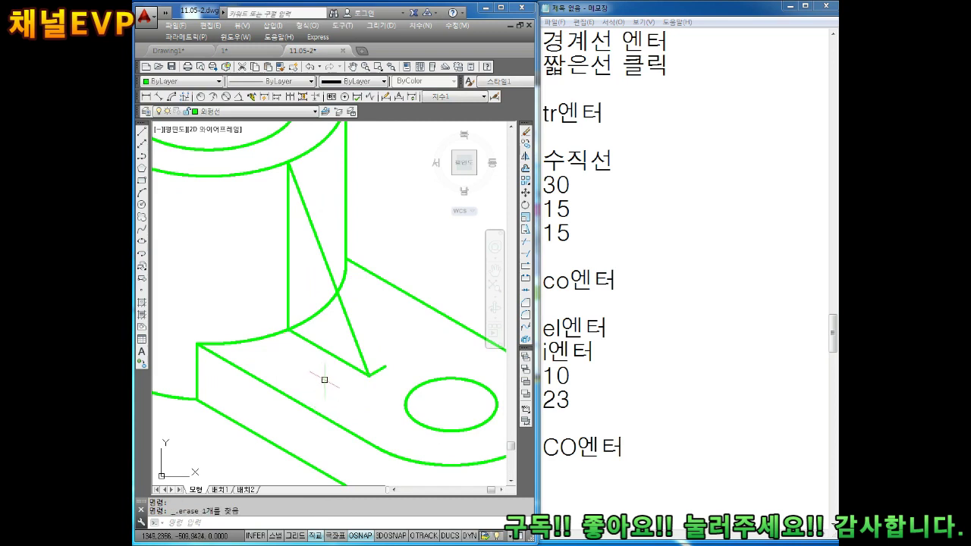
middle_click_drag(321, 380, 314, 407)
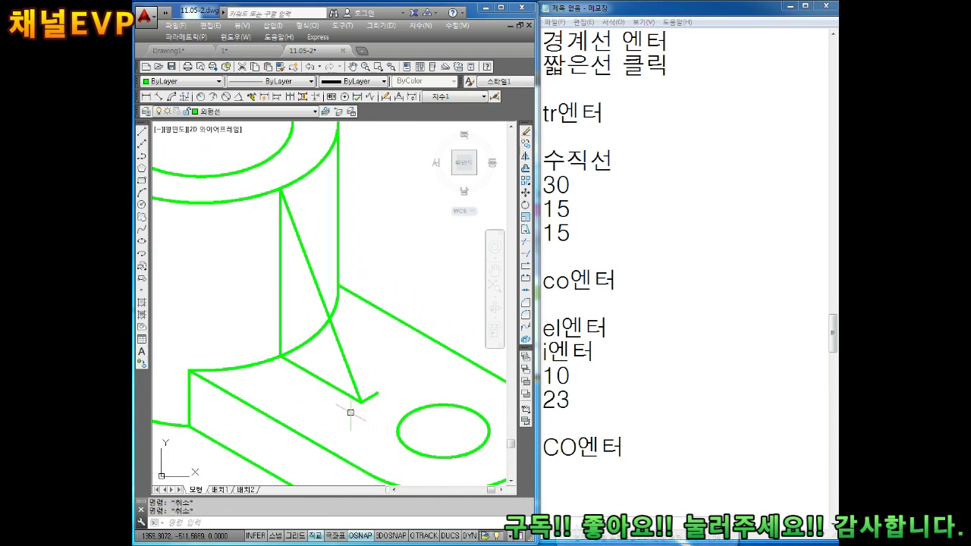
type("tr")
key("Return")
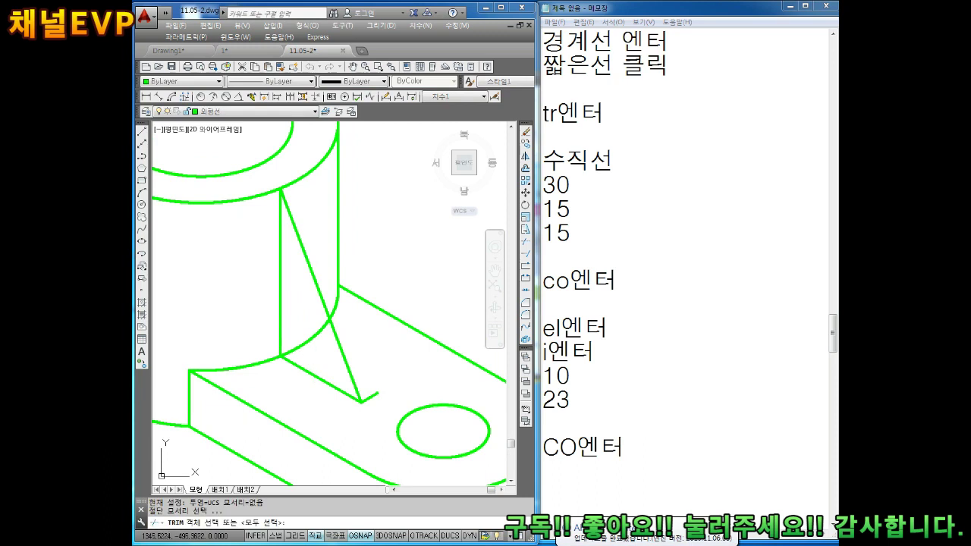
key("Return")
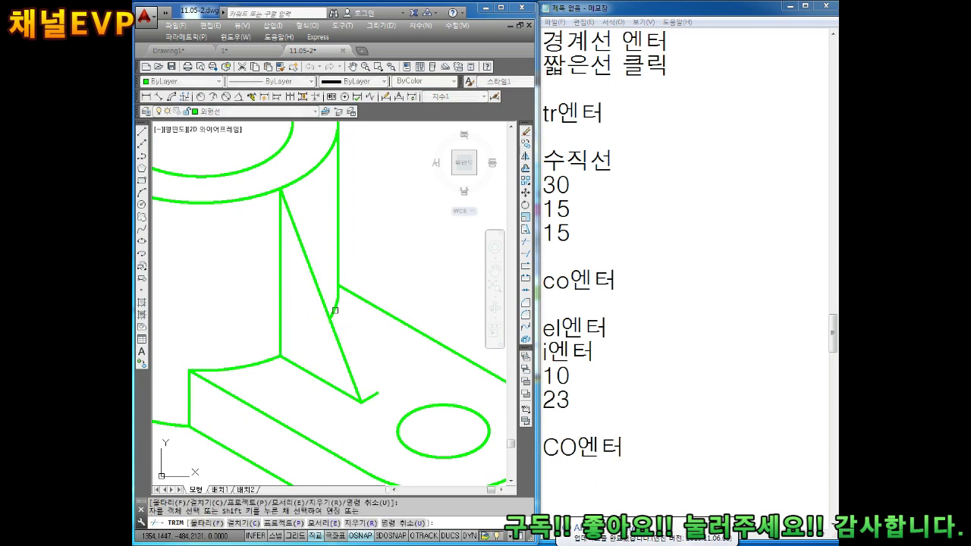
key("Escape")
left_click(334, 311)
key("Delete")
scroll(357, 307, "down", 3)
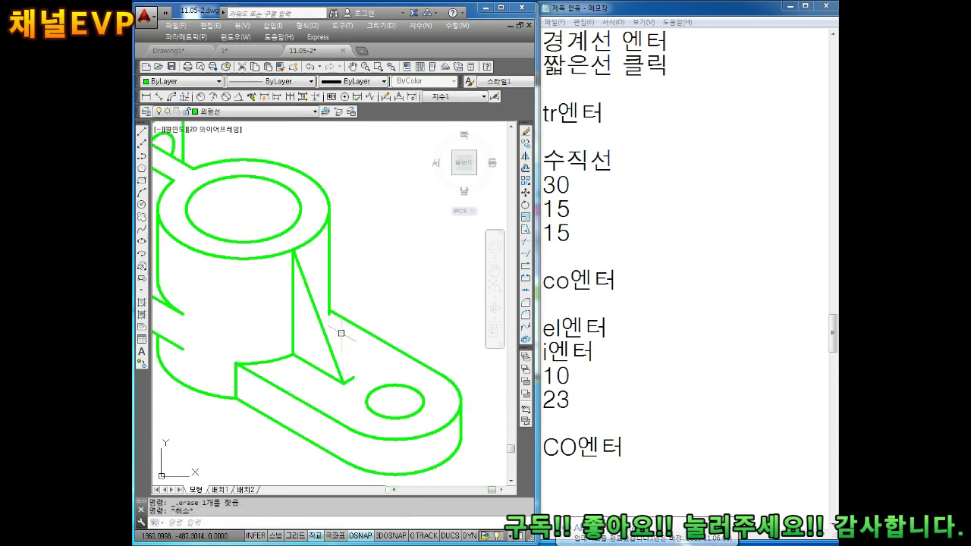
Start a dimension from the line end, then cancel it
scroll(345, 334, "up", 3)
middle_click_drag(349, 407, 346, 369)
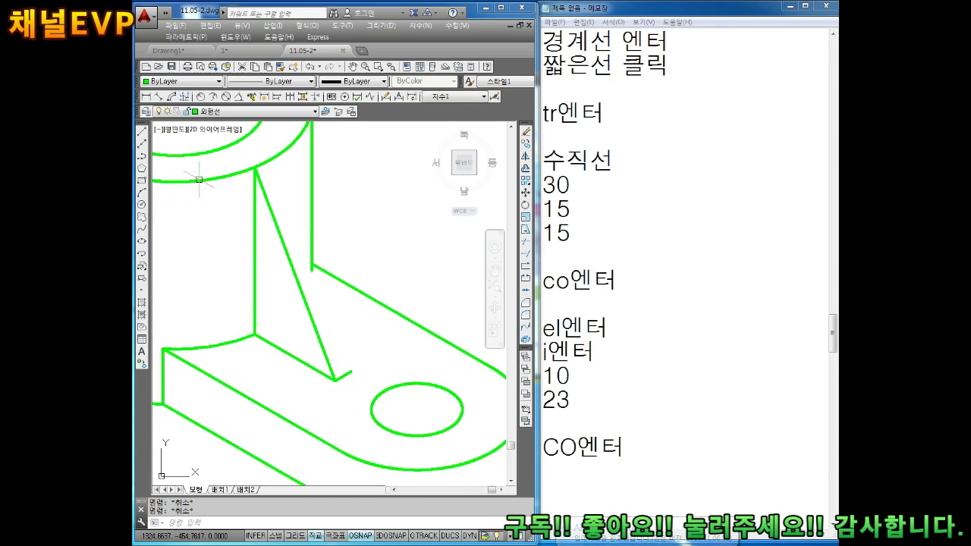
left_click(145, 96)
scroll(303, 342, "up", 2)
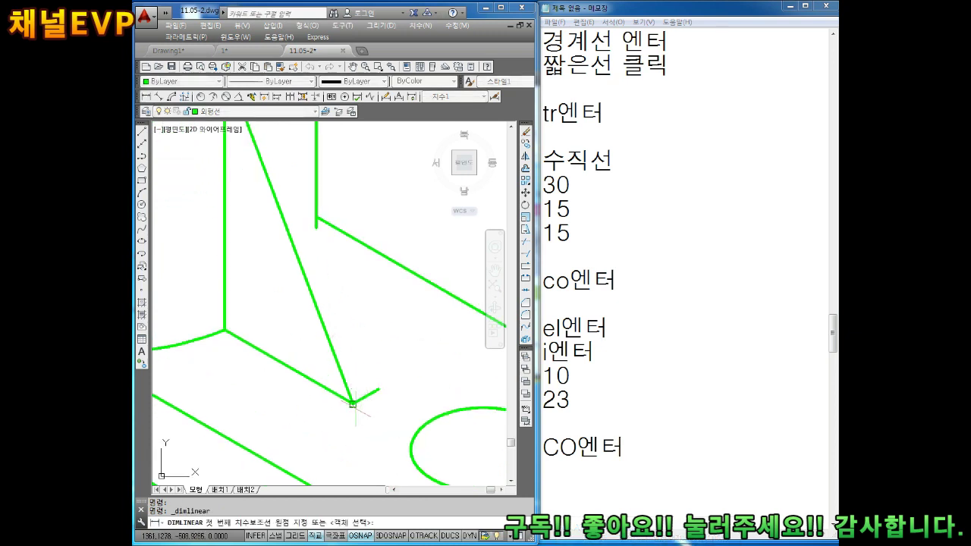
left_click(353, 403)
left_click(157, 96)
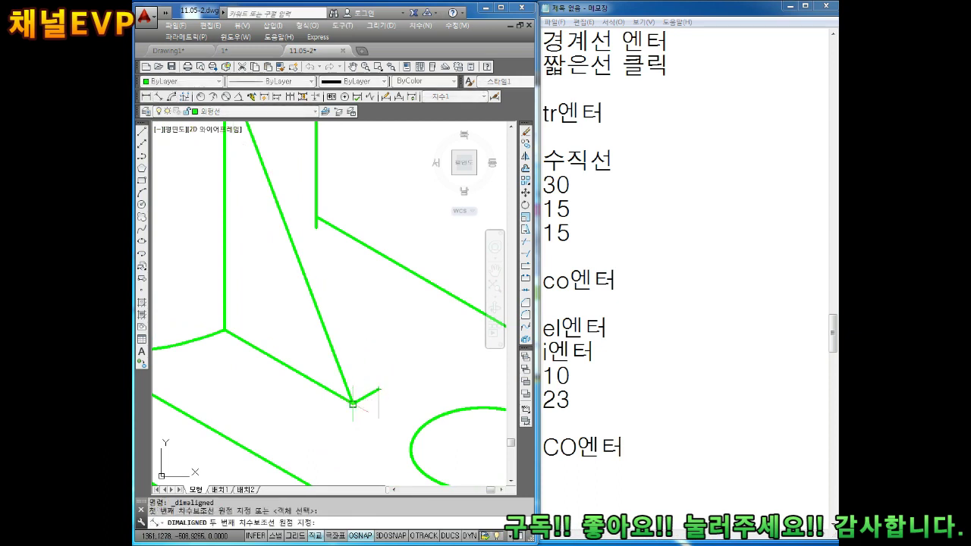
key("Escape")
key("Escape")
middle_click_drag(387, 356, 342, 359)
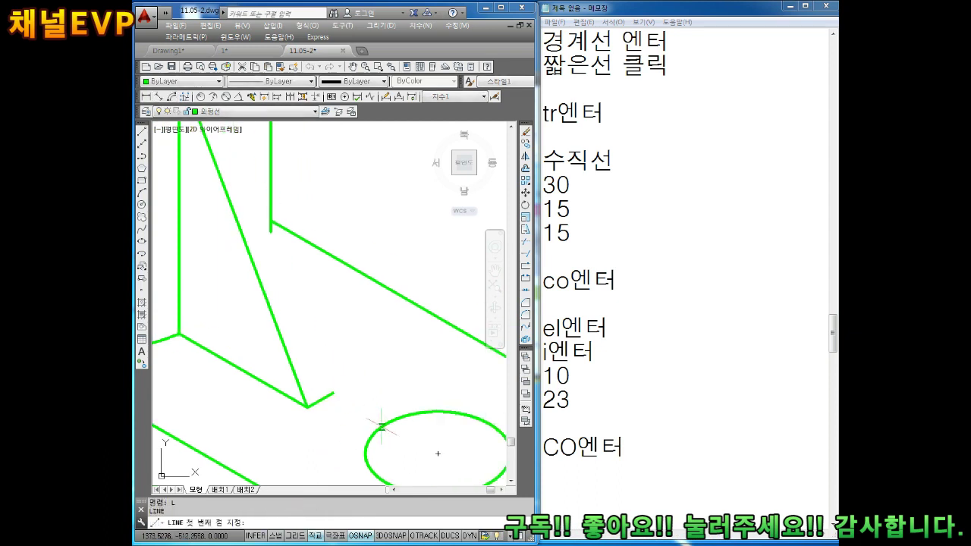
Switch the isoplane to top with F5 and cancel the unfinished line
type("l")
key("Return")
left_click(333, 392)
key("F5")
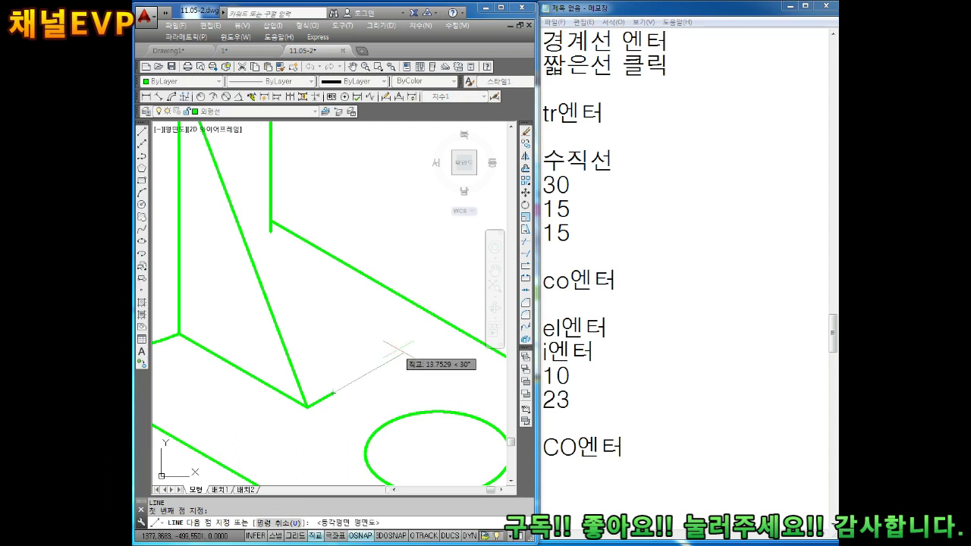
key("Escape")
key("Escape")
scroll(314, 321, "down", 1)
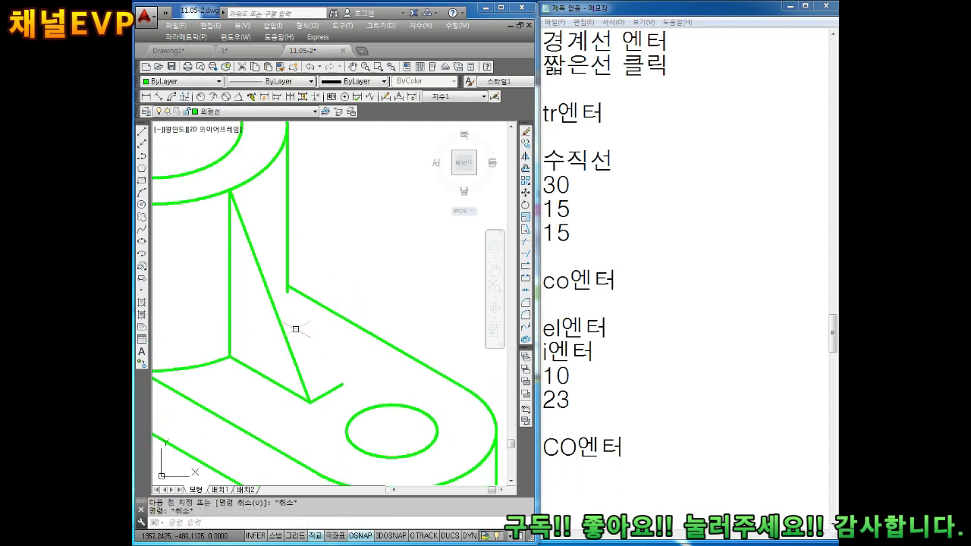
Start a copy from the corner vertex near the rib, then cancel it
scroll(298, 322, "up", 1)
scroll(298, 322, "down", 1)
type("o")
key("Return")
scroll(284, 378, "up", 1)
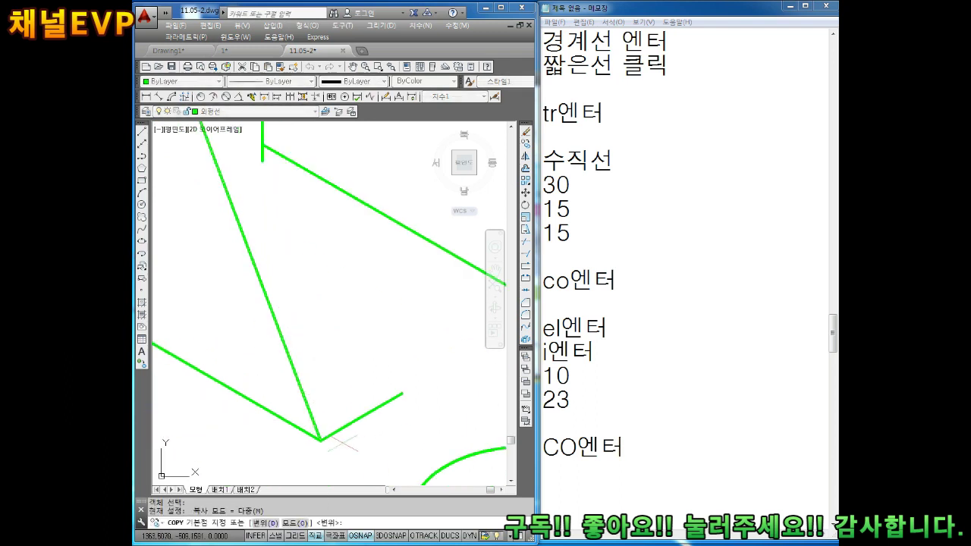
left_click(321, 440)
key("Escape")
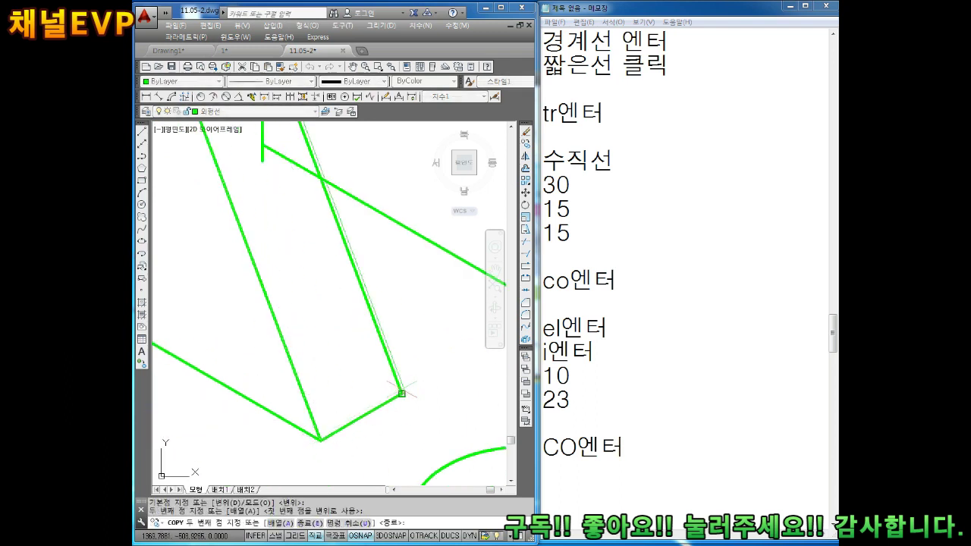
Fence-trim the stray line pieces at the slanted rib's lower end
scroll(383, 368, "down", 1)
scroll(310, 260, "up", 3)
scroll(314, 213, "down", 2)
scroll(401, 316, "up", 1)
middle_click_drag(370, 238, 363, 237)
key("Escape")
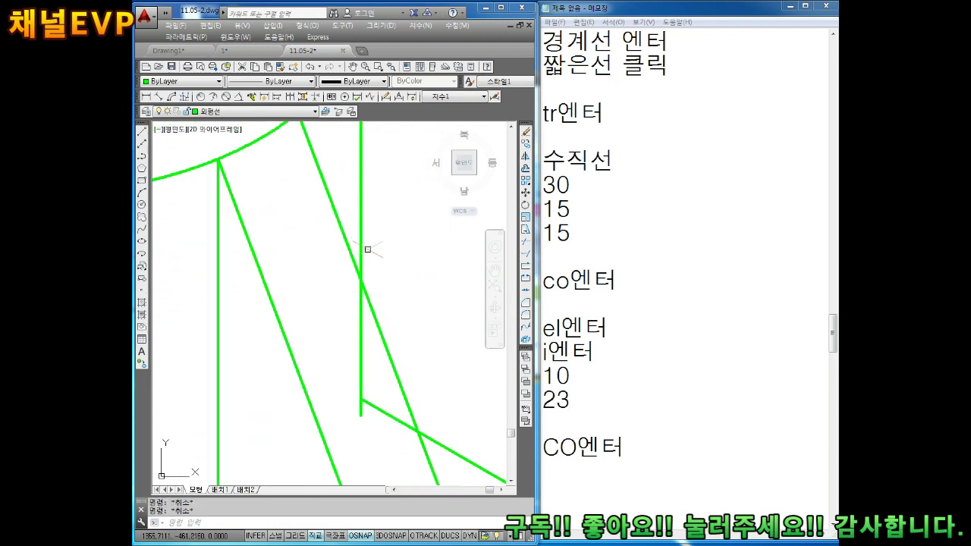
type("TR")
key("Return")
left_click_drag(417, 281, 336, 427)
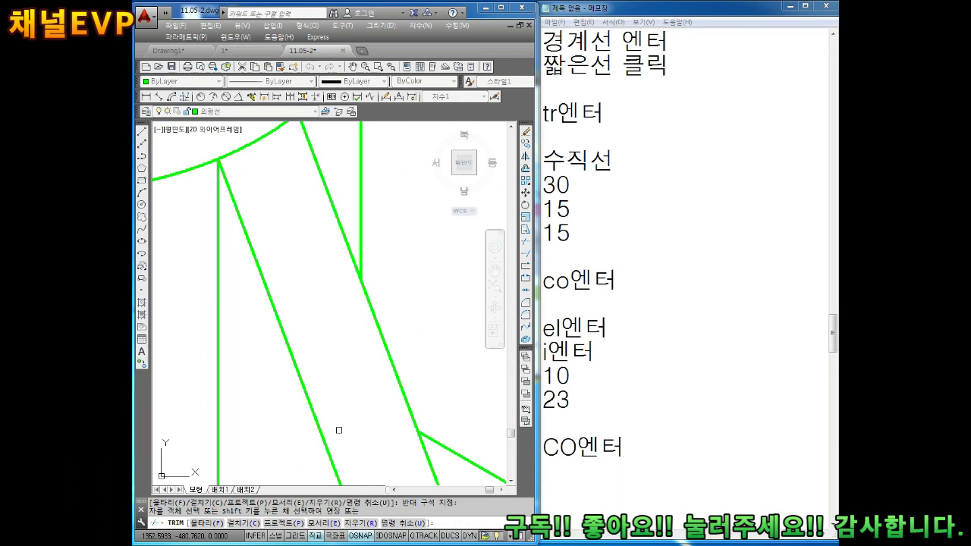
key("Escape")
scroll(315, 301, "down", 2)
scroll(316, 301, "down", 1)
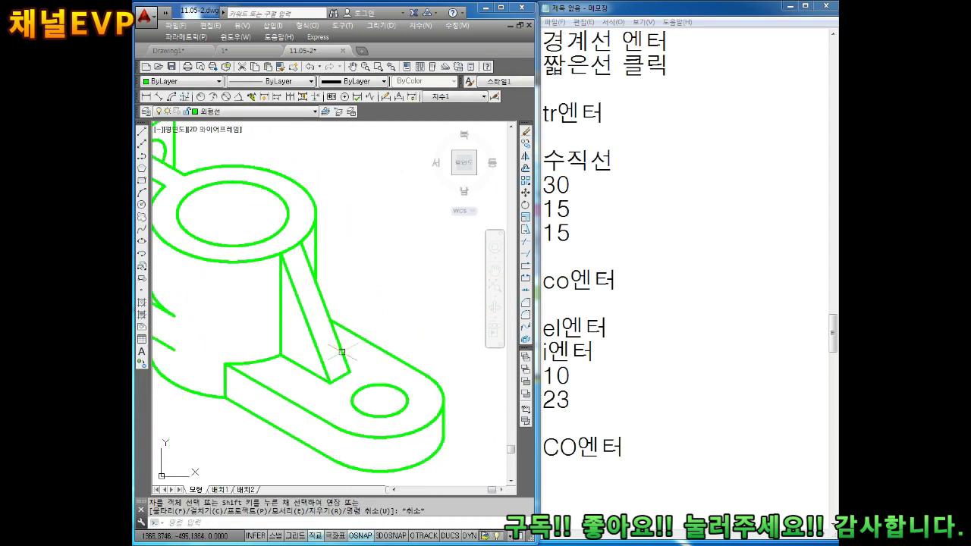
Try a linear dimension across the rib's foot, then cancel it
scroll(311, 355, "up", 1)
scroll(414, 386, "down", 1)
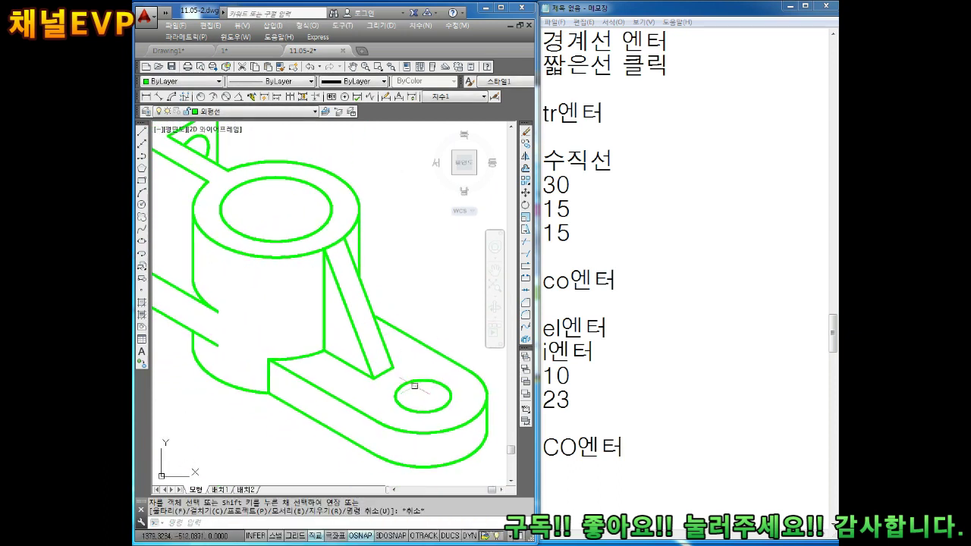
scroll(342, 316, "up", 4)
key("Escape")
key("Escape")
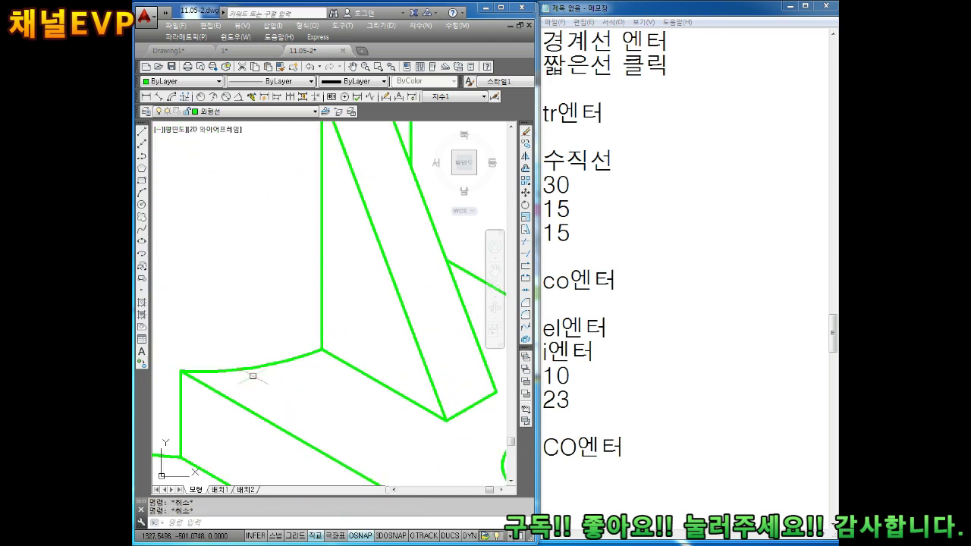
left_click(146, 96)
middle_click_drag(344, 379, 344, 328)
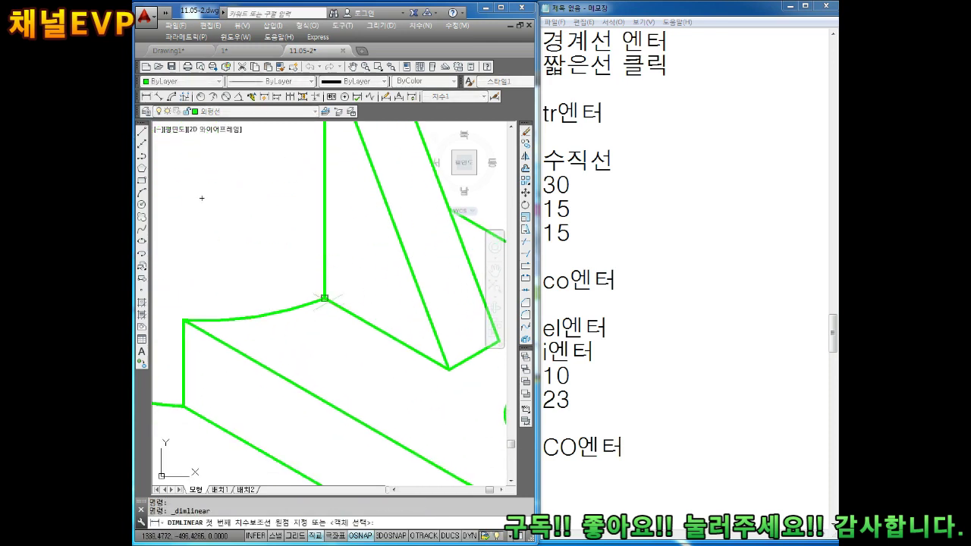
left_click(325, 298)
left_click(449, 369)
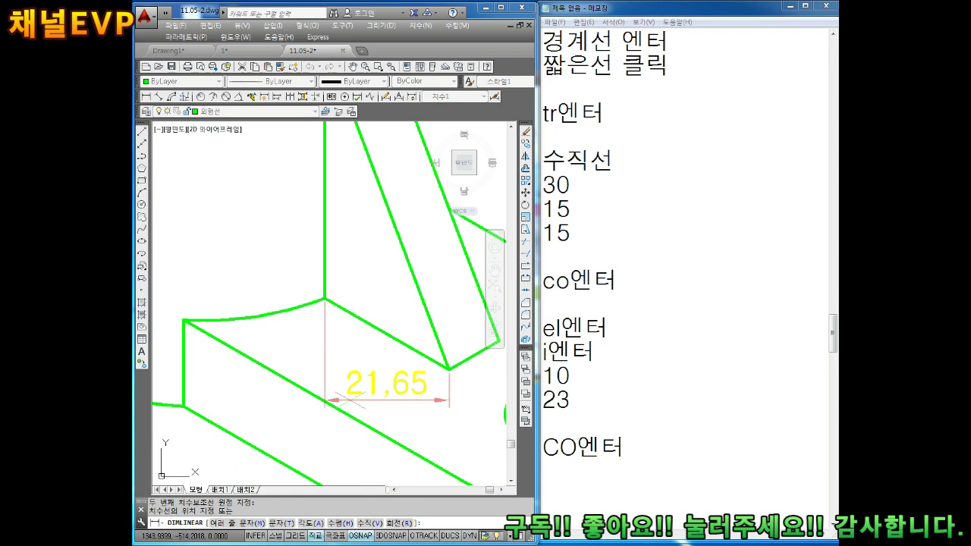
key("Escape")
Add a 25 aligned dimension along the base edge at the rib's foot
left_click(159, 96)
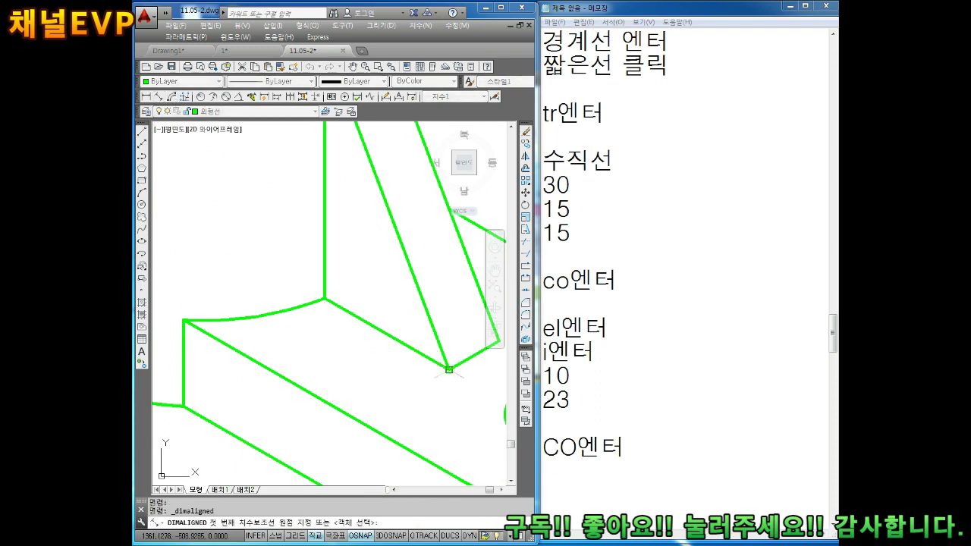
left_click(449, 369)
left_click(324, 297)
left_click(349, 402)
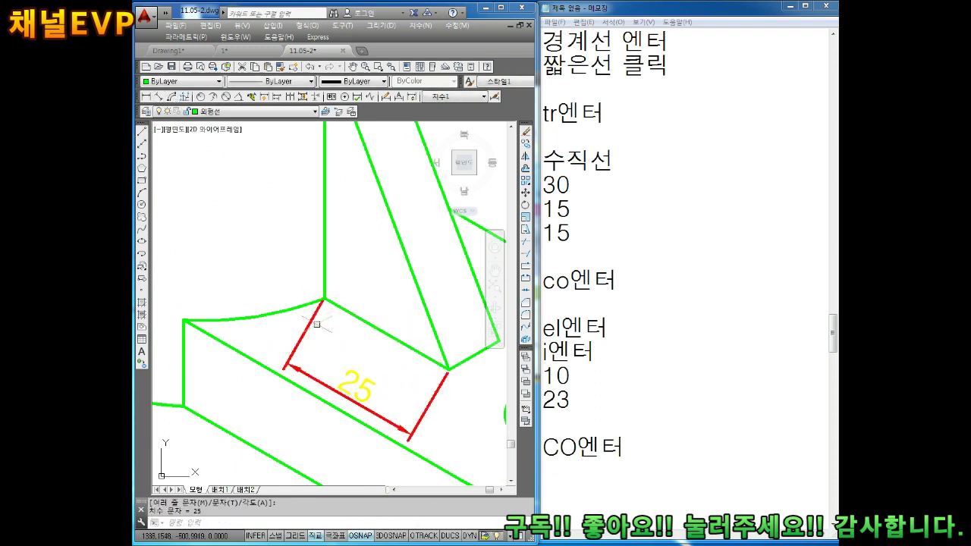
scroll(349, 402, "down", 2)
Add a 10 aligned dimension across the short edge of the rib's foot
key("Return")
scroll(357, 357, "up", 2)
left_click(325, 377)
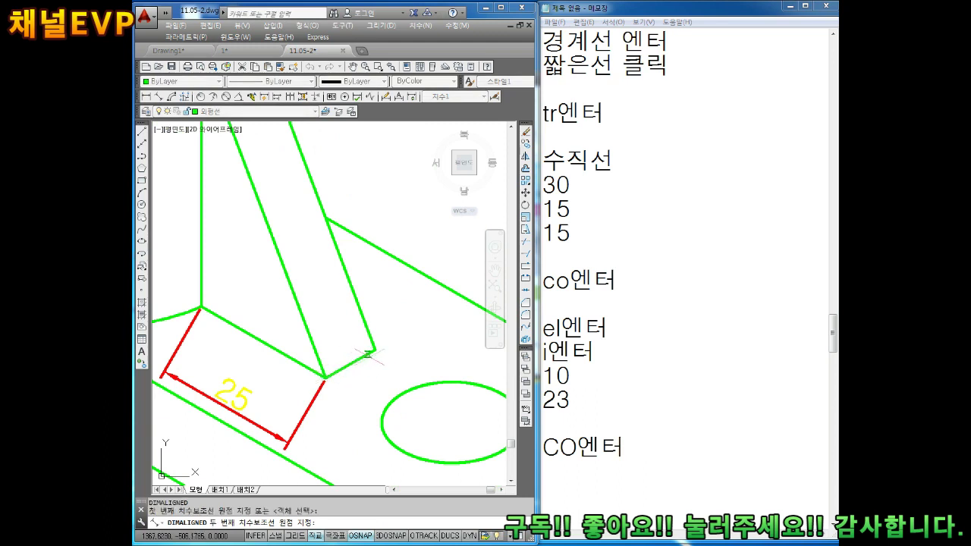
left_click(374, 351)
left_click(370, 398)
scroll(389, 332, "down", 3)
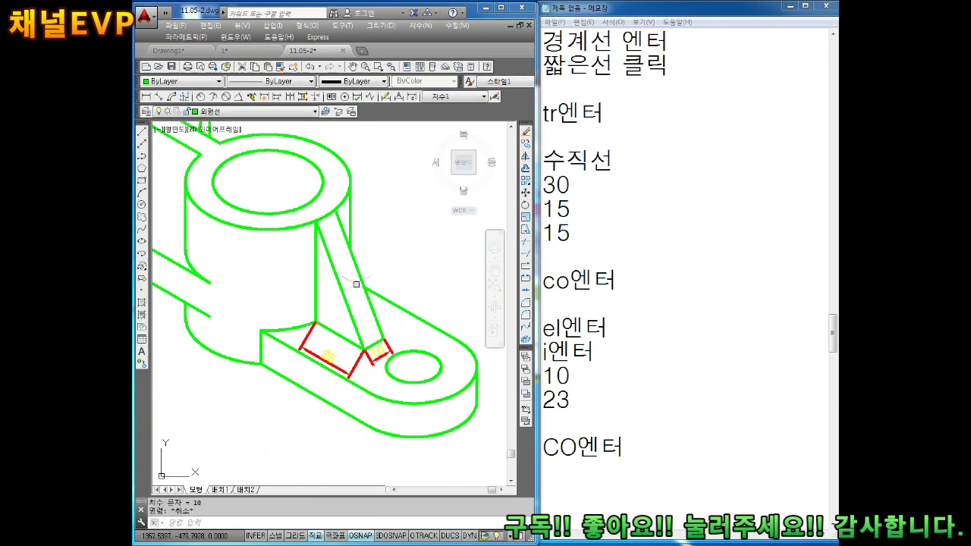
scroll(357, 296, "up", 1)
middle_click_drag(328, 332, 389, 337)
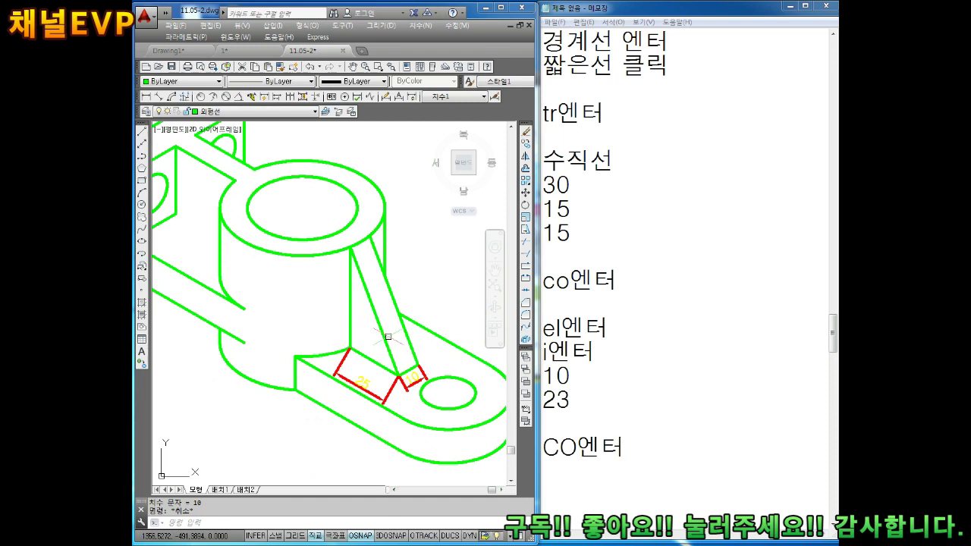
scroll(387, 326, "down", 1)
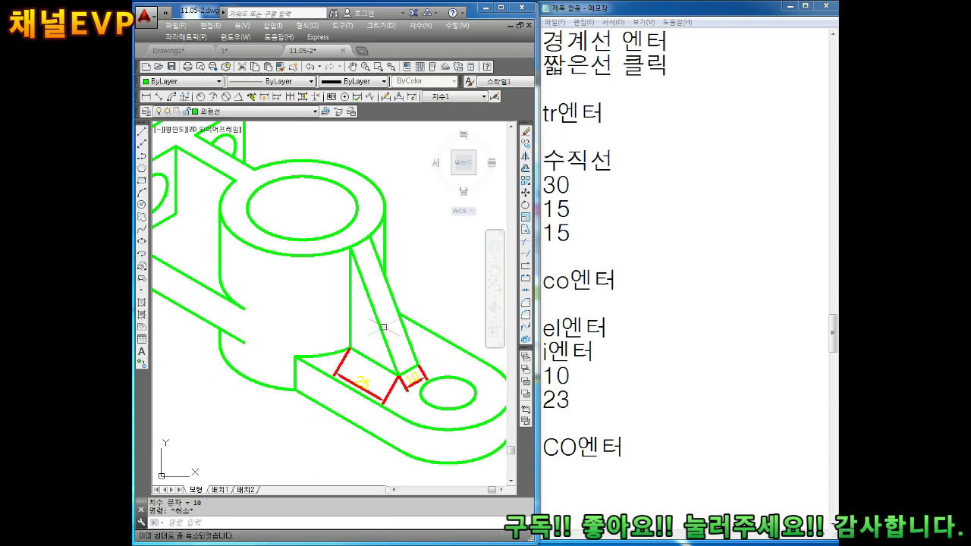
scroll(383, 327, "down", 1)
scroll(377, 332, "up", 1)
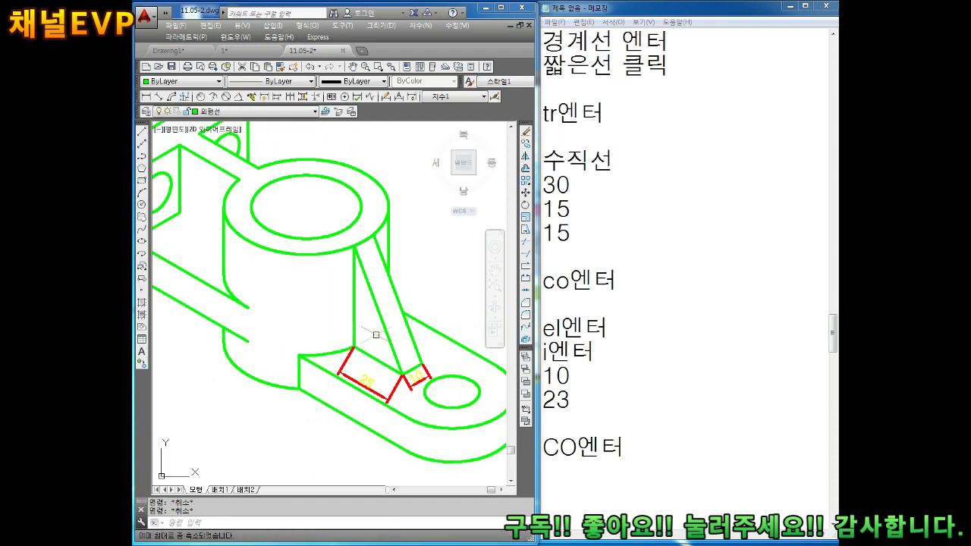
Zoom out to the whole bracket and recentre it, aborting a stray line
middle_click(379, 336)
middle_click(379, 336)
scroll(425, 384, "up", 4)
scroll(421, 349, "up", 5)
scroll(416, 306, "down", 1)
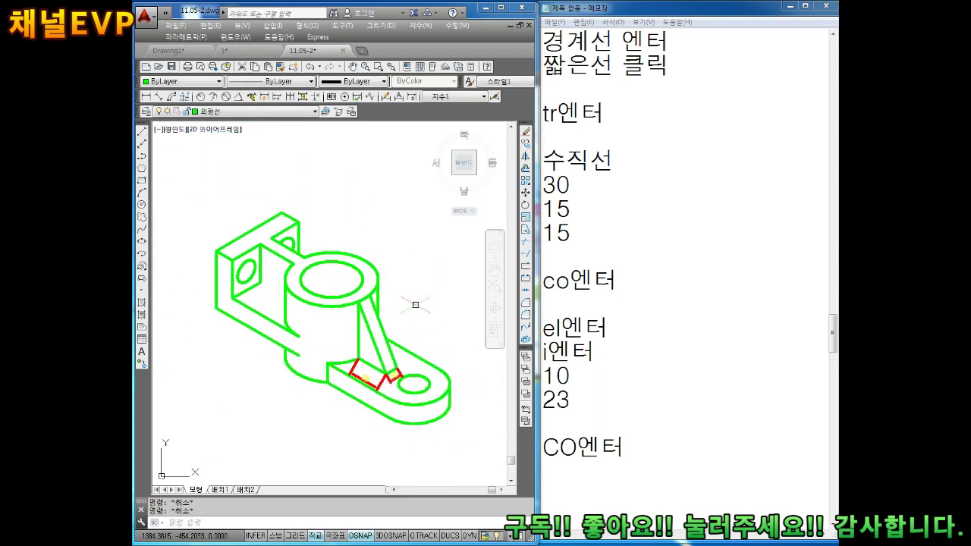
middle_click_drag(272, 281, 326, 294)
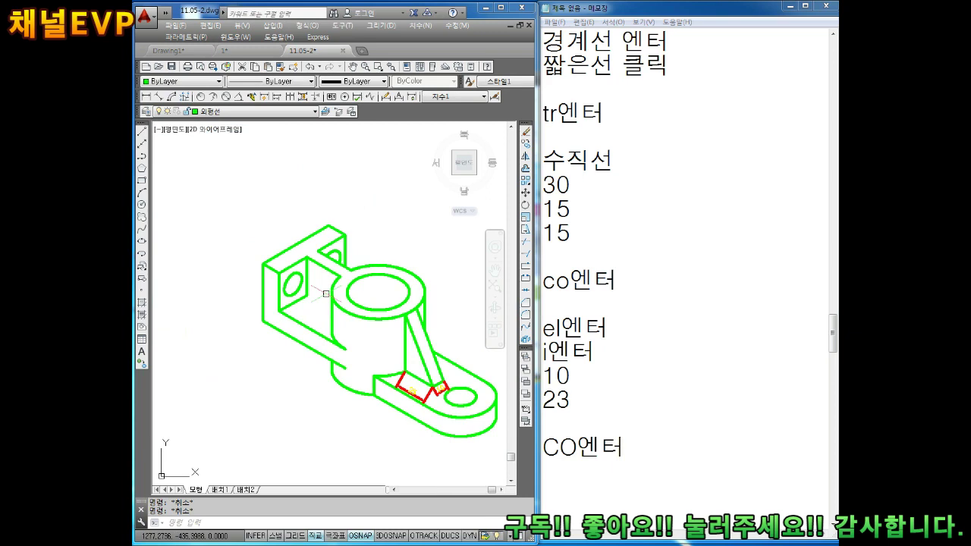
scroll(359, 343, "up", 2)
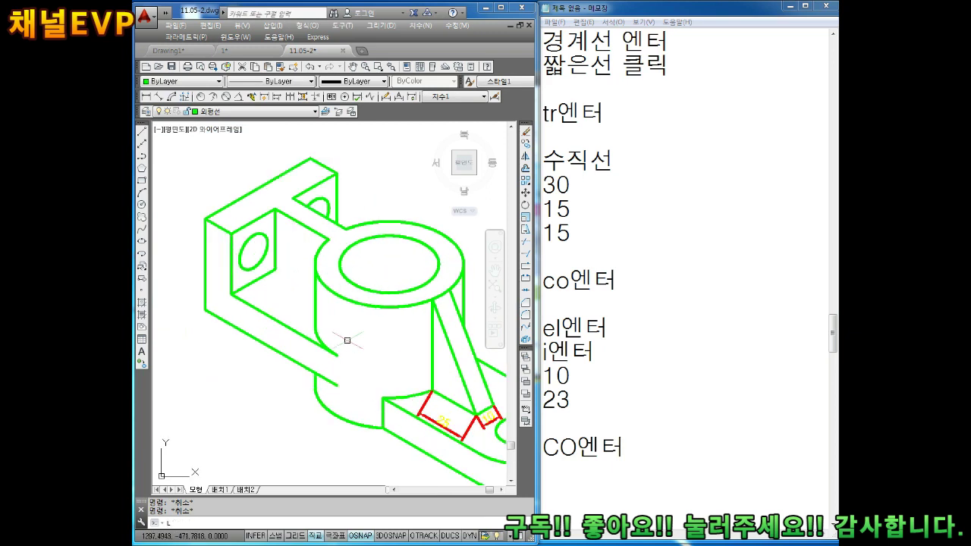
key("Return")
left_click(351, 334)
key("Escape")
key("Escape")
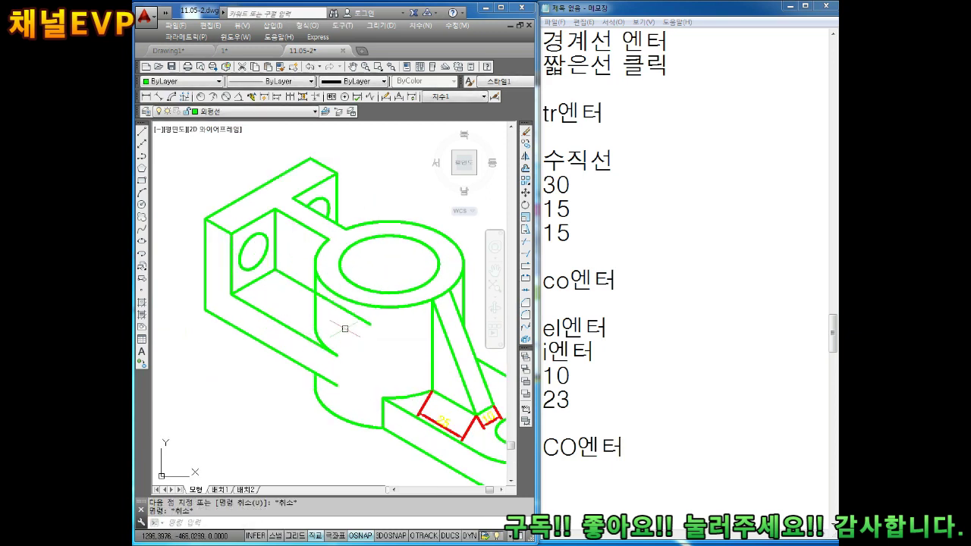
Delete the 10 dimension near the hole at the rib's foot
key("Return")
scroll(345, 296, "down", 2)
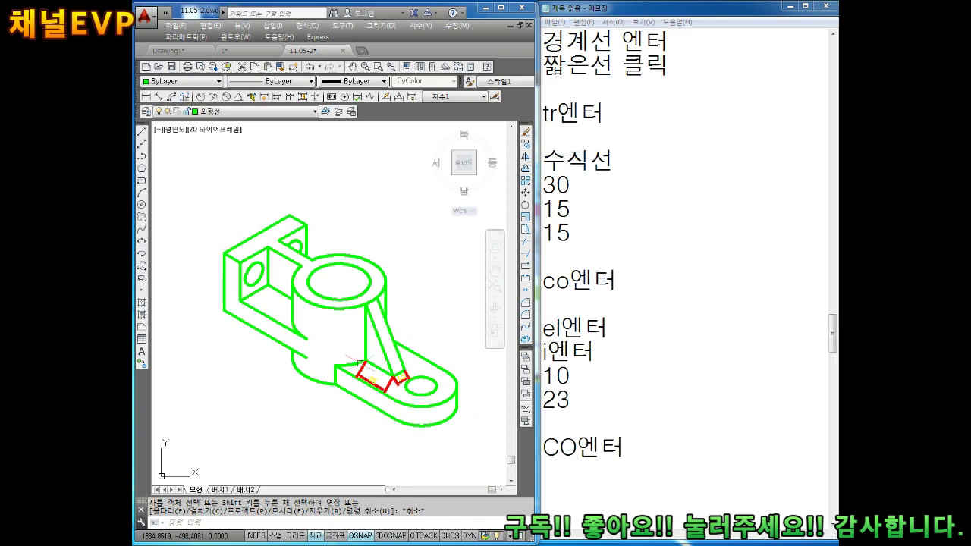
scroll(390, 368, "up", 4)
left_click(381, 348)
key("Escape")
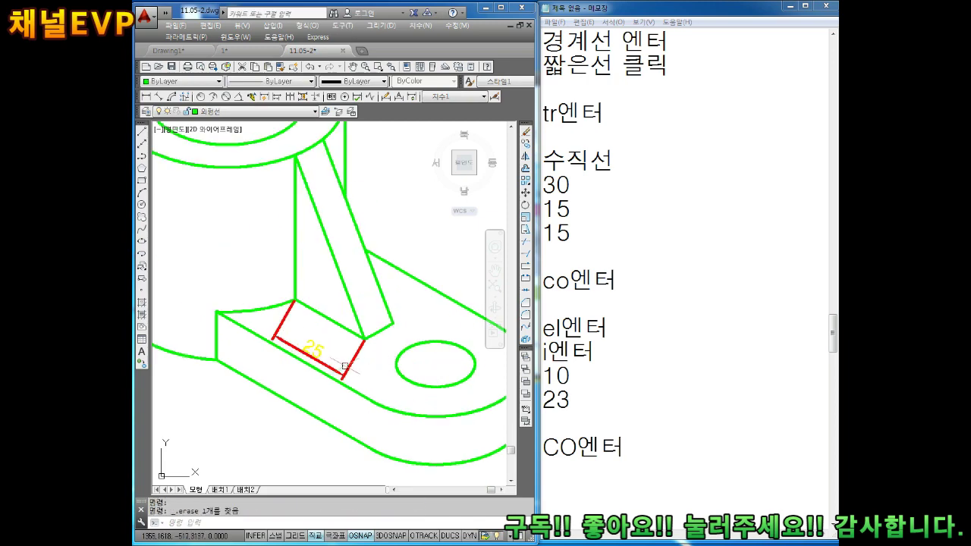
scroll(314, 347, "down", 5)
type("h")
key("Return")
Hatch the bracket's faces in blue by picking interior points on each
left_click(307, 190)
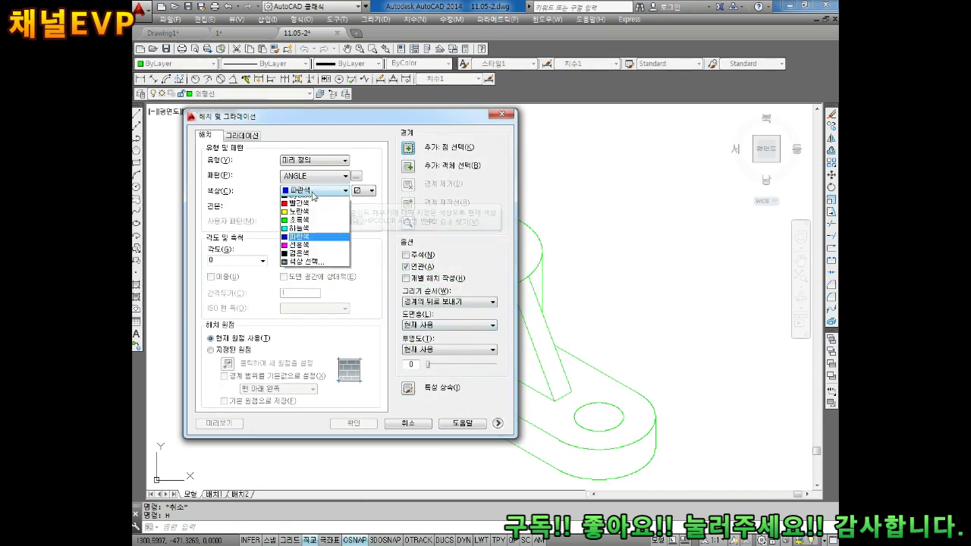
left_click(311, 255)
left_click(409, 151)
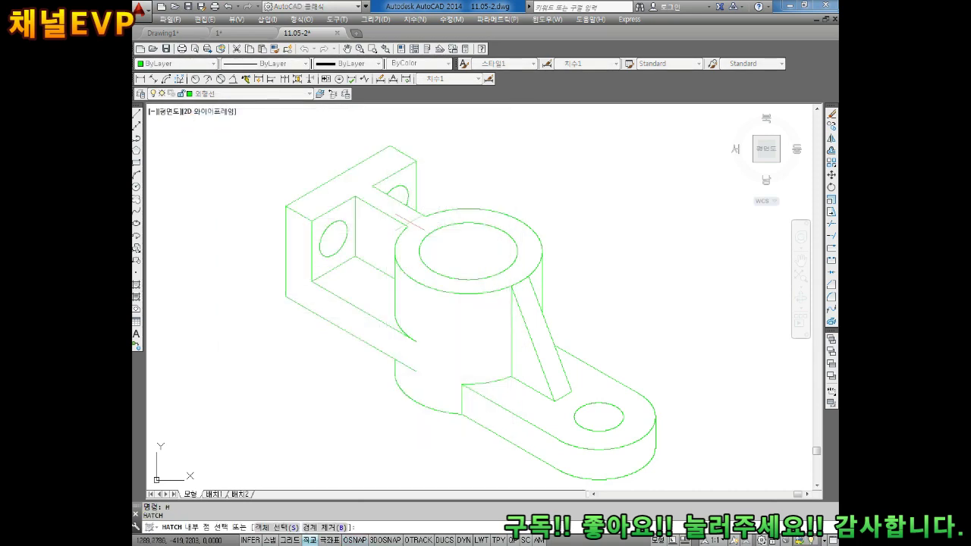
left_click(346, 299)
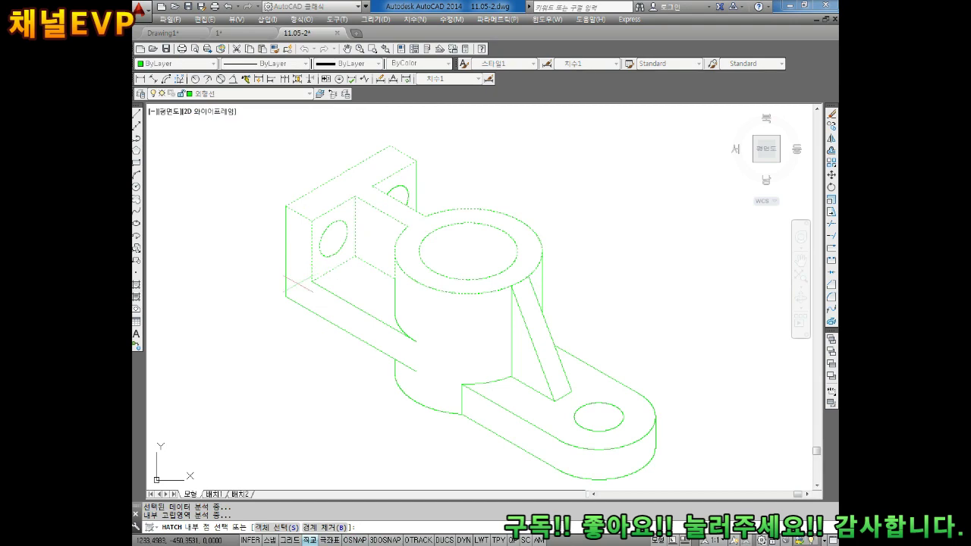
key("Return")
left_click(363, 312)
left_click(580, 292)
left_click(521, 357)
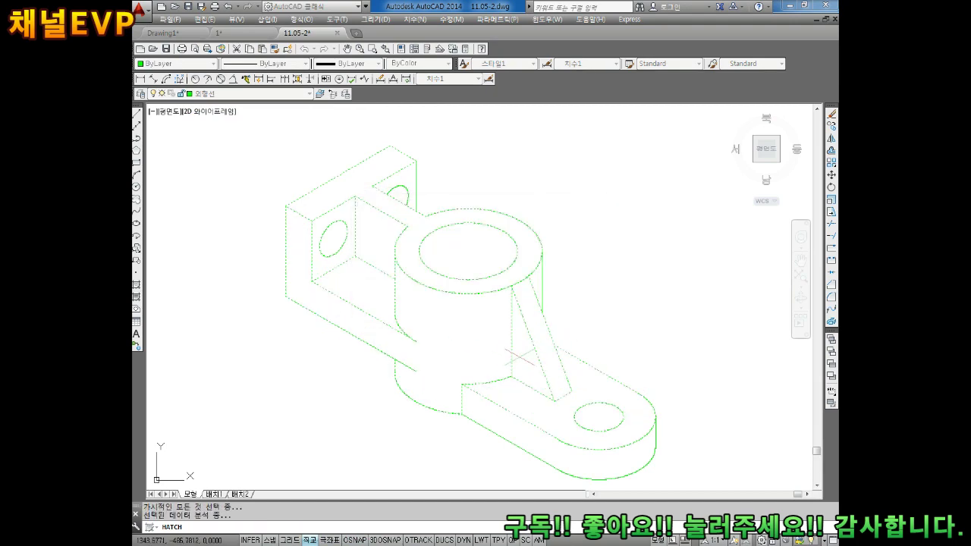
key("Return")
left_click(353, 422)
Change the new hatch's pattern from ANGLE to SOLID
left_click(462, 291)
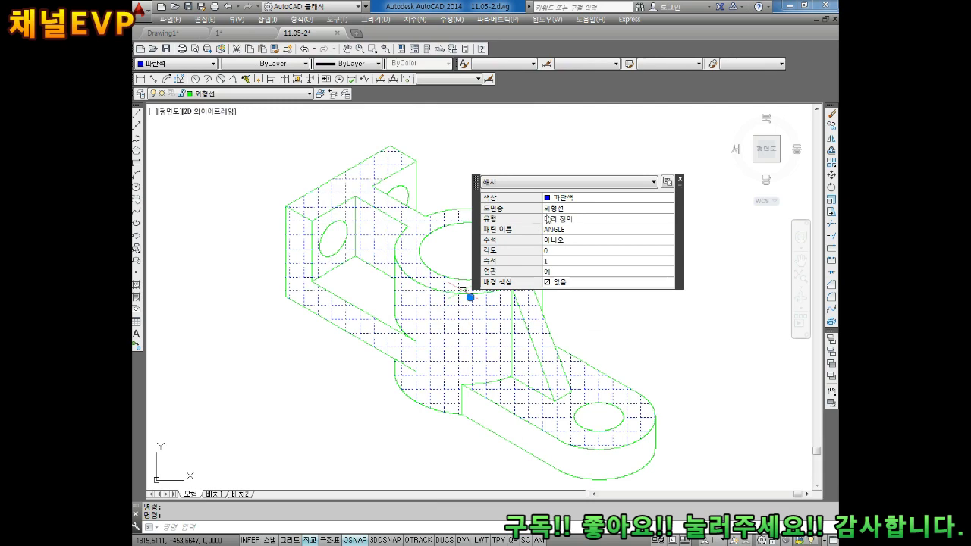
left_click(566, 230)
left_click(669, 233)
left_click(301, 185)
double_click(262, 213)
left_click(569, 197)
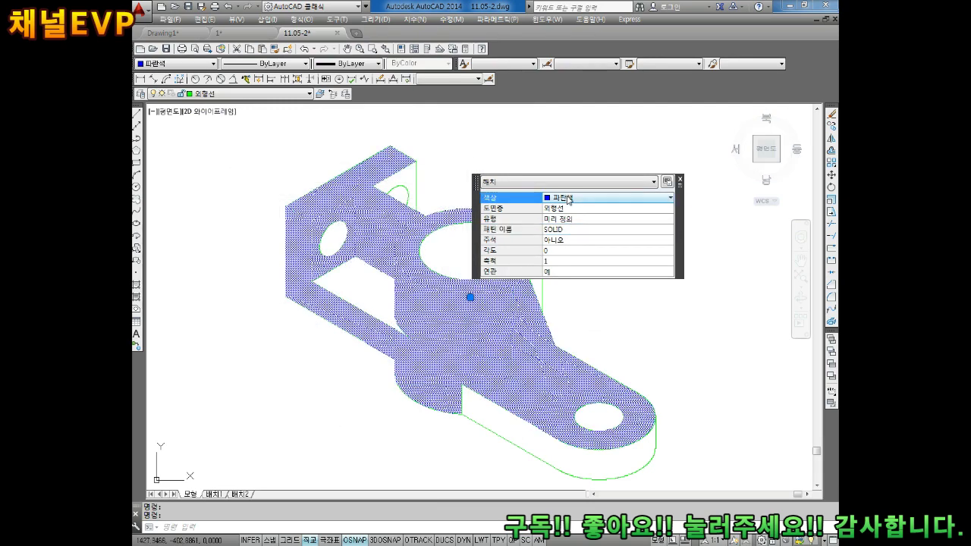
left_click(624, 346)
key("Escape")
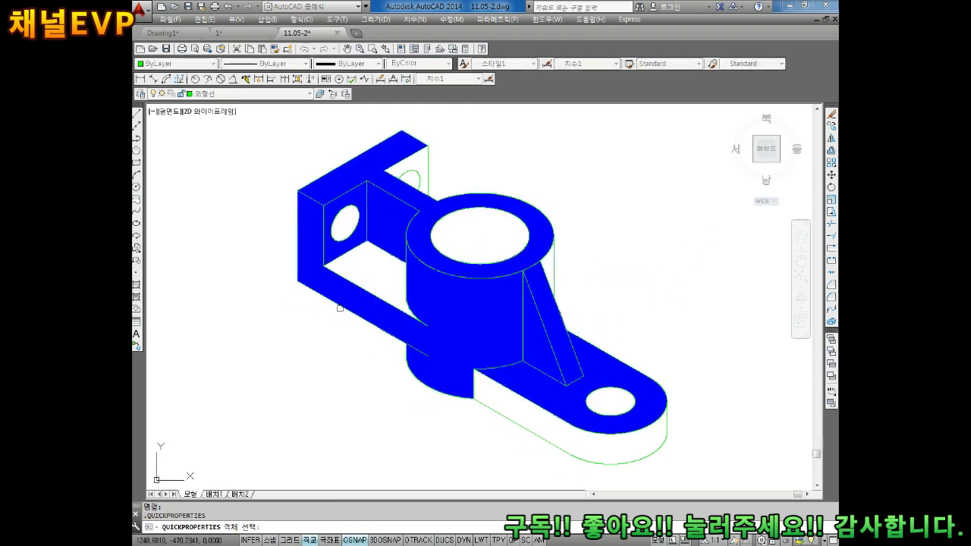
Start a new hatch using the SOLID pattern
key("Escape")
key("Escape")
type("h")
key("Return")
left_click(311, 206)
left_click(267, 212)
left_click(263, 373)
left_click(405, 151)
Try filling two bracket faces, dismissing the boundary errors, then end the hatch
left_click(397, 192)
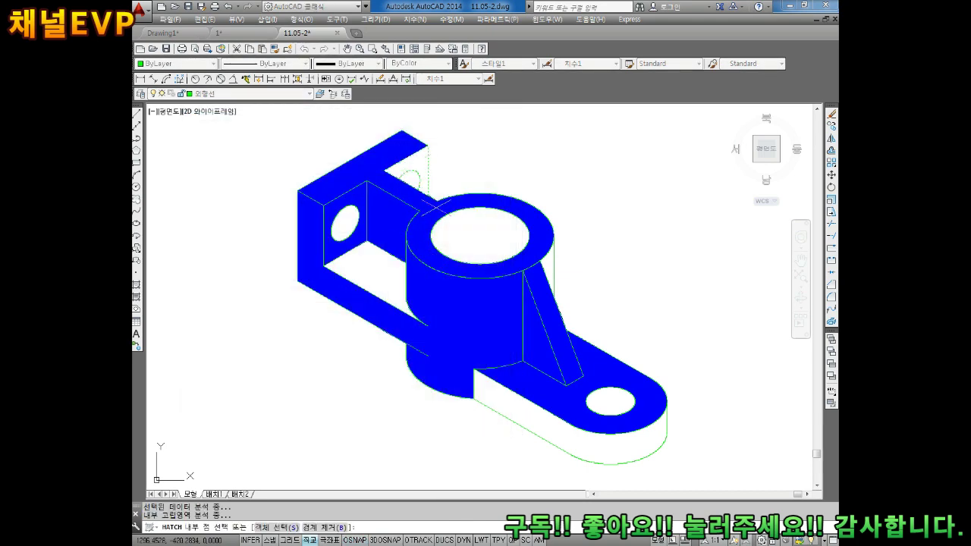
scroll(371, 273, "up", 4)
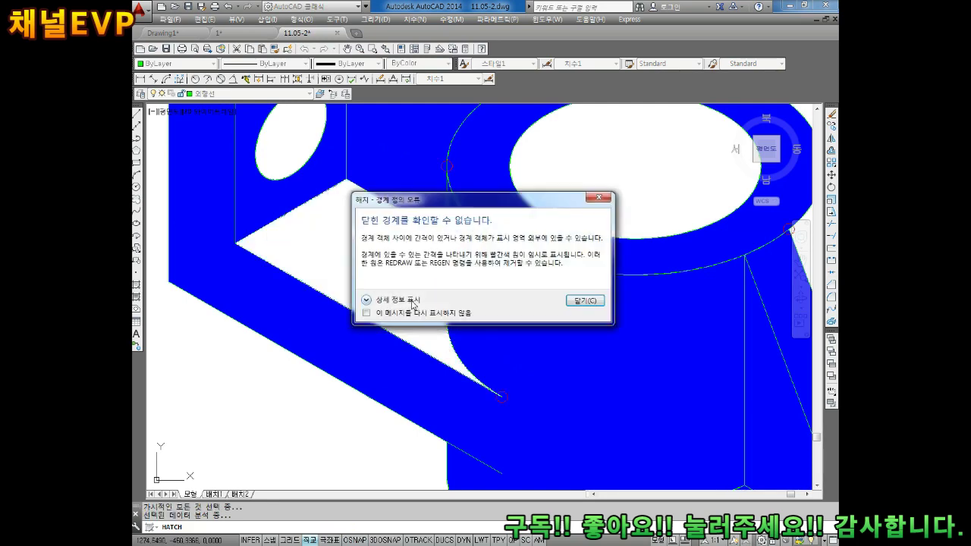
left_click(364, 242)
key("Return")
scroll(365, 242, "down", 5)
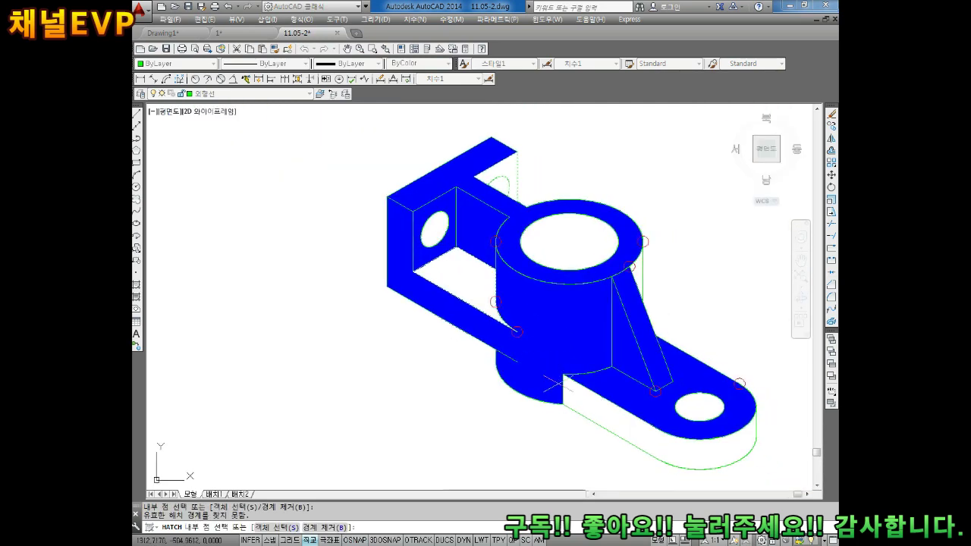
left_click(607, 416)
key("Return")
scroll(789, 436, "up", 6)
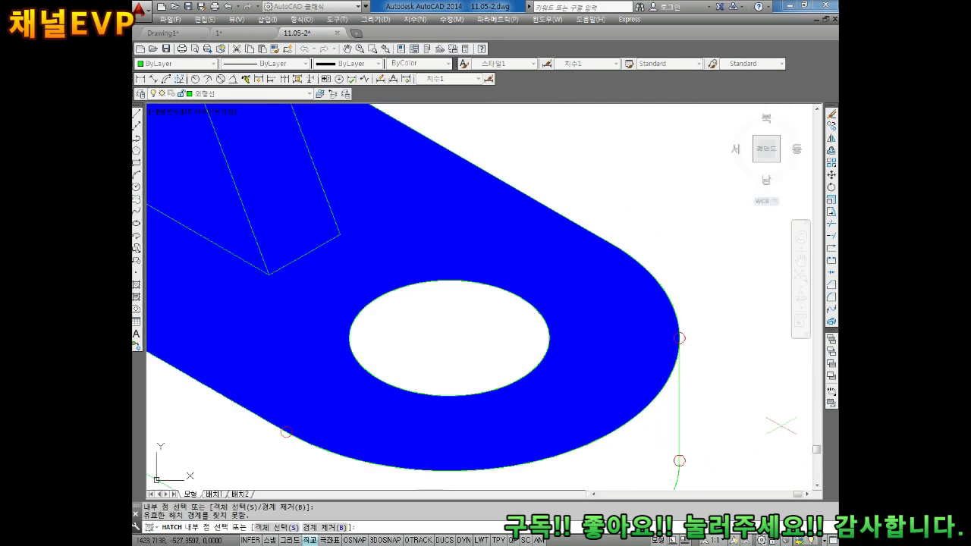
key("Escape")
Grip-stretch the edge line at the arm's rounded right end toward the arc
left_click(650, 246)
left_click(651, 246)
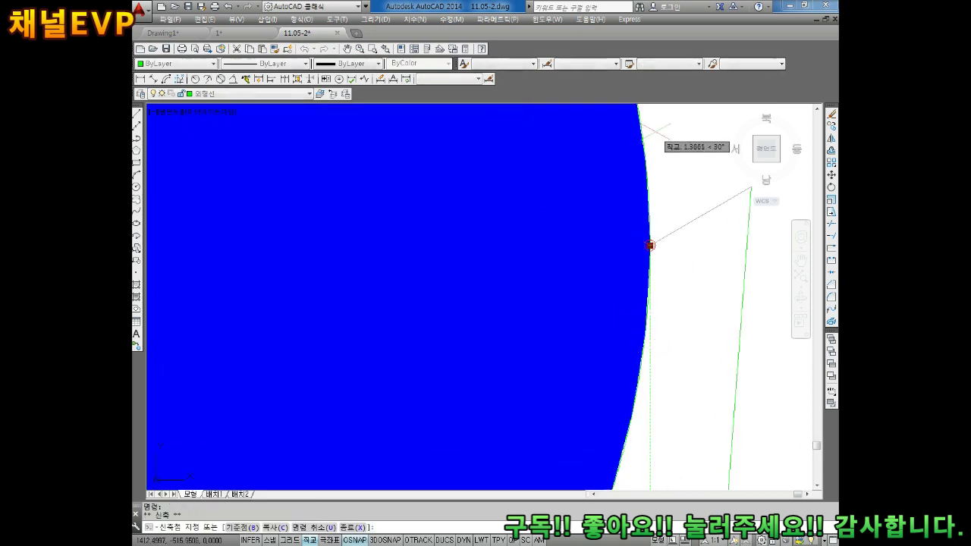
scroll(617, 325, "down", 2)
scroll(618, 325, "down", 3)
left_click(611, 306)
type("tr")
key("Return")
scroll(612, 220, "down", 2)
key("Escape")
key("Escape")
scroll(531, 303, "down", 2)
scroll(477, 324, "down", 2)
scroll(433, 314, "down", 2)
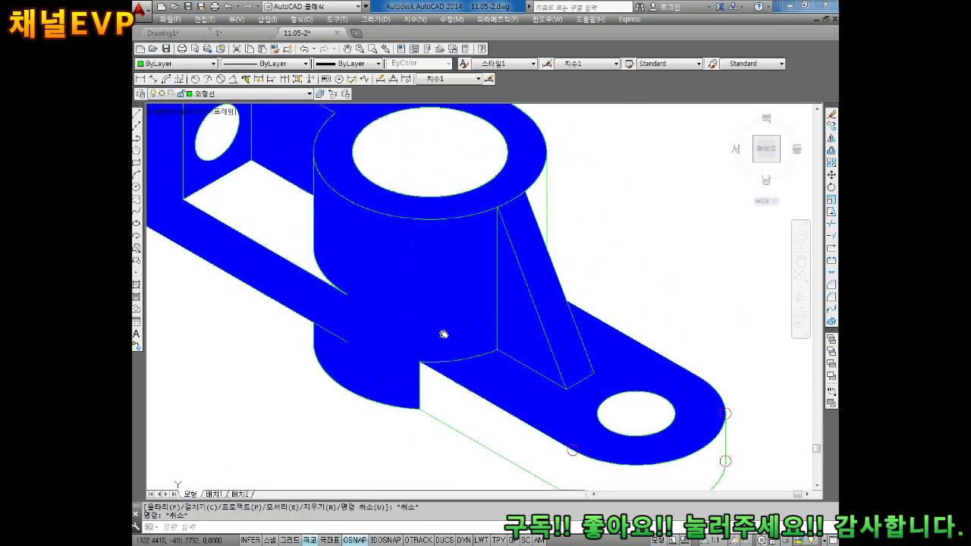
left_click_drag(255, 205, 380, 271)
key("Escape")
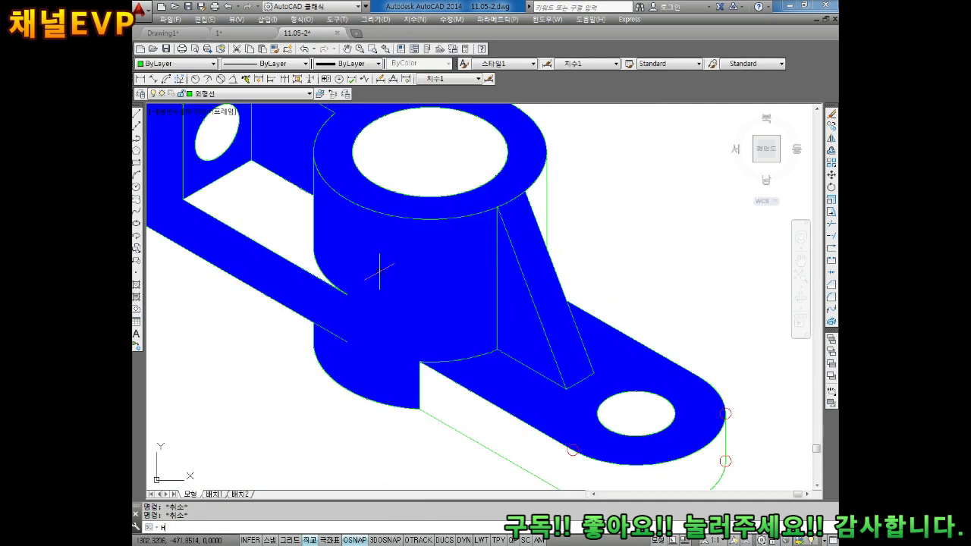
Fill a remaining bracket face with a SOLID blue hatch
key("Return")
left_click(355, 176)
left_click(266, 214)
left_click(322, 376)
left_click(408, 148)
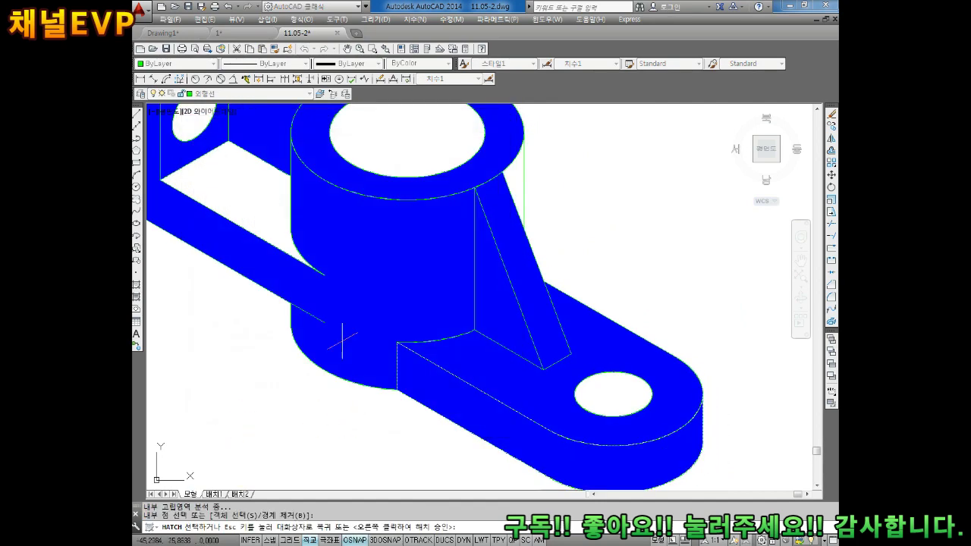
key("Return")
left_click(352, 423)
left_click(292, 233)
key("Escape")
Start another hatch, then cancel it without filling anything
scroll(292, 233, "up", 5)
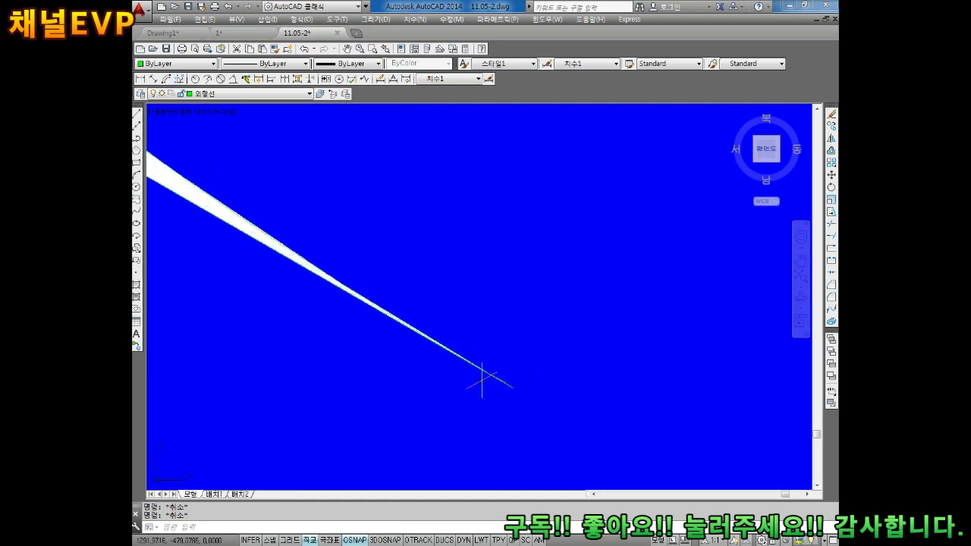
scroll(438, 320, "down", 5)
key("Return")
left_click(407, 134)
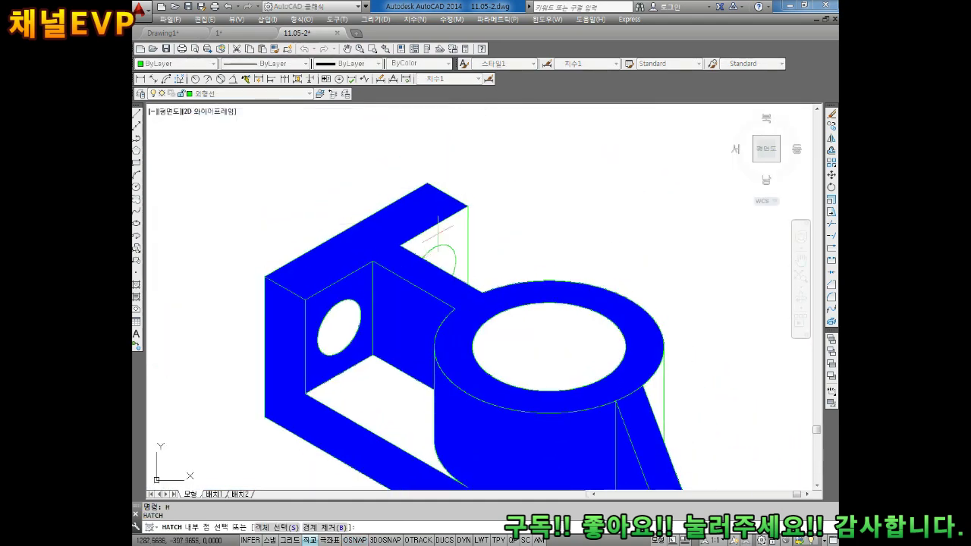
key("Return")
key("Escape")
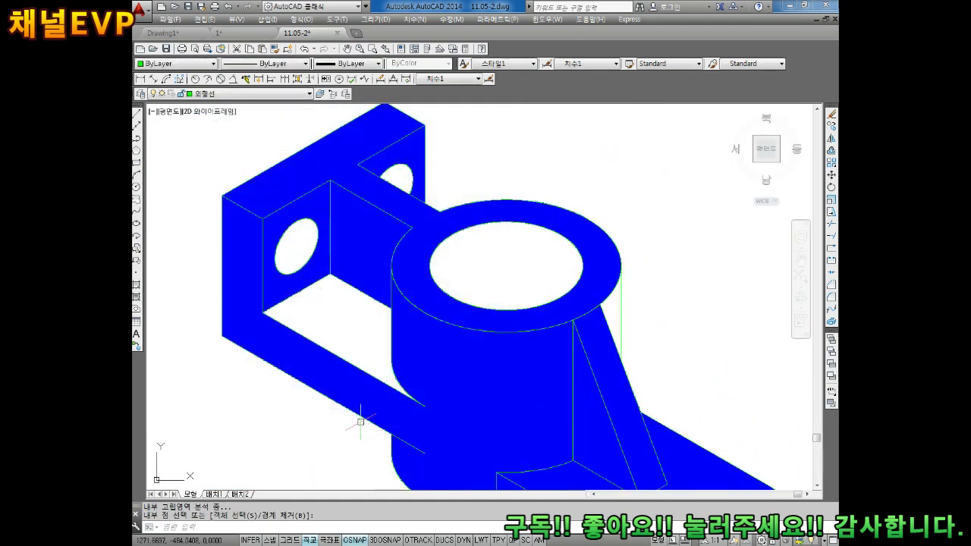
scroll(366, 250, "down", 3)
scroll(366, 250, "up", 5)
Pick the inner floor face for a hatch, then cancel it
type("h")
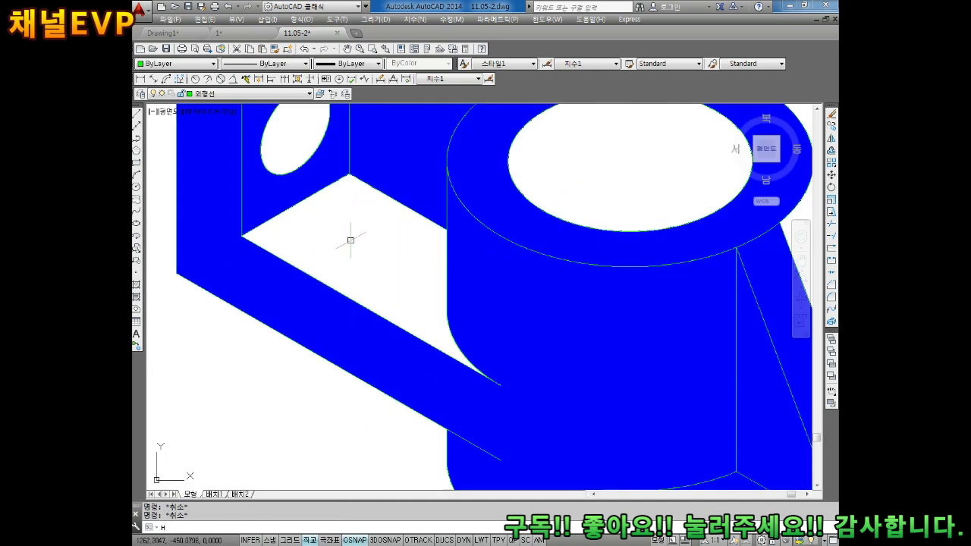
key("Return")
left_click(408, 138)
left_click(410, 291)
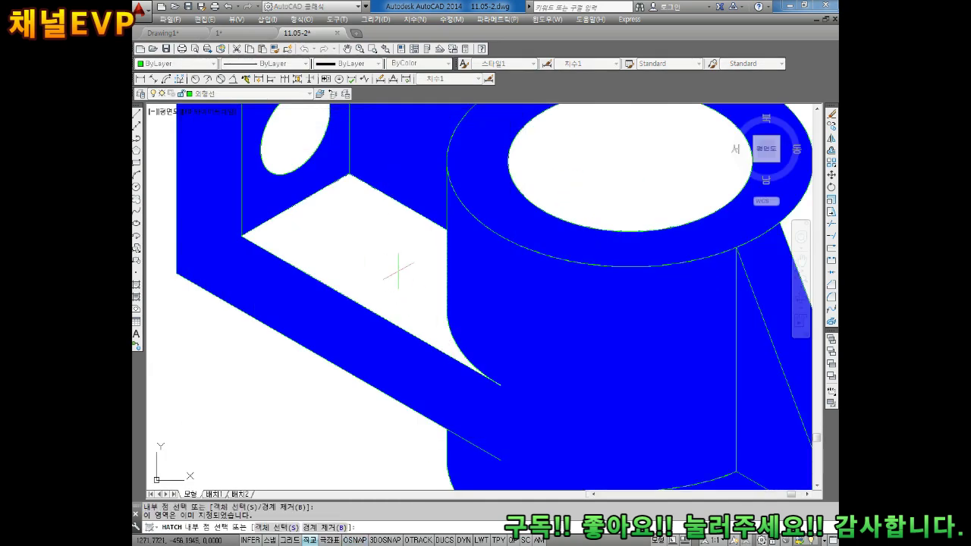
scroll(520, 396, "up", 5)
key("Return")
key("Escape")
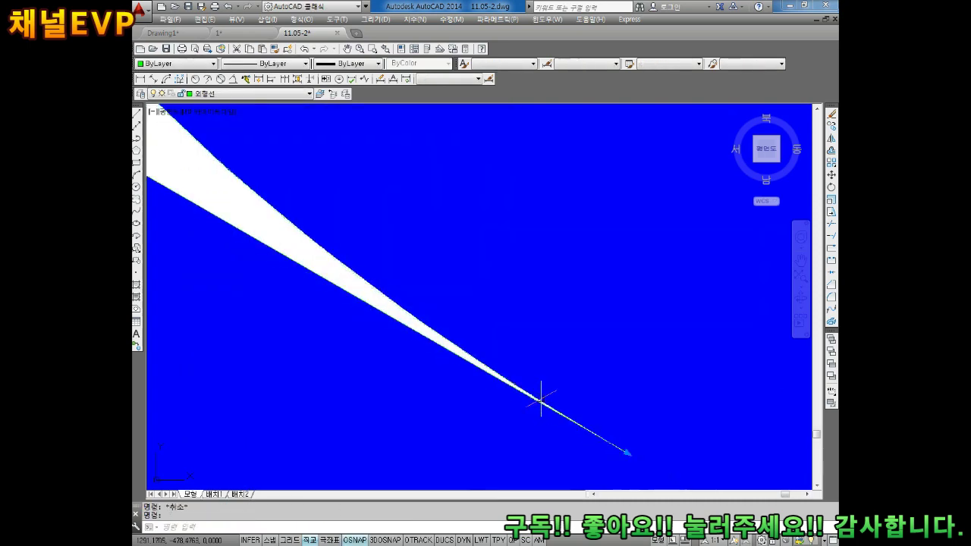
scroll(501, 374, "down", 5)
scroll(494, 364, "down", 5)
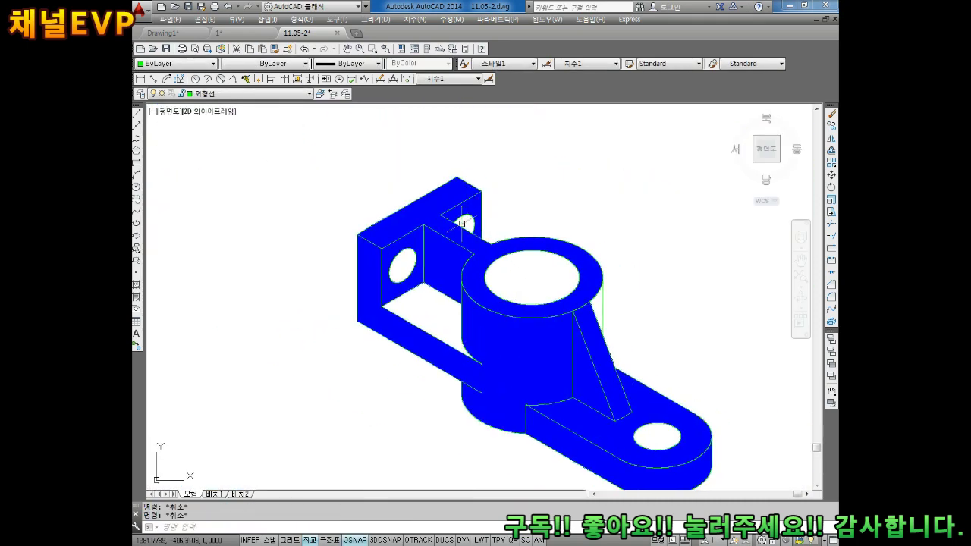
Start a new SOLID hatch and set its colour to red
type("h")
key("Return")
left_click(314, 192)
Fill the bracket's holes with a solid red hatch
left_click(315, 214)
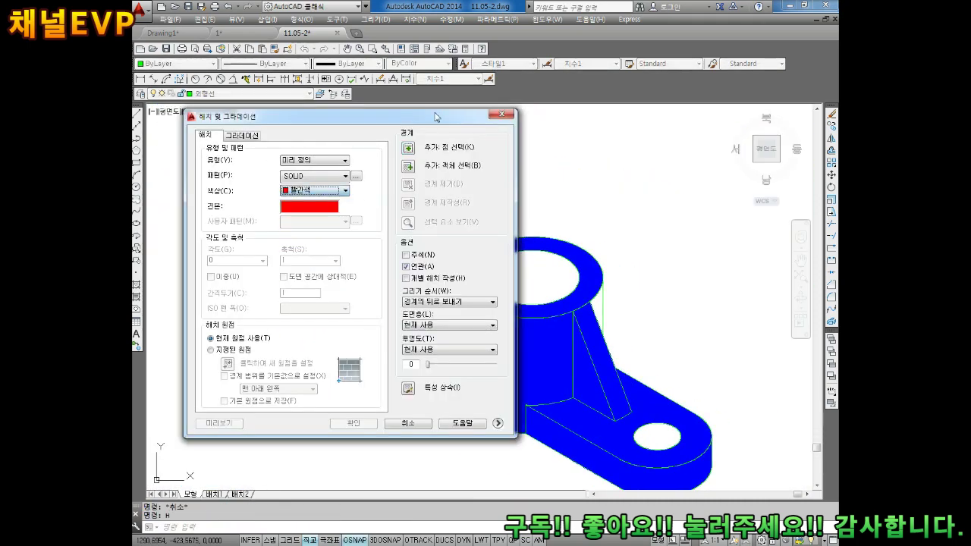
left_click(406, 151)
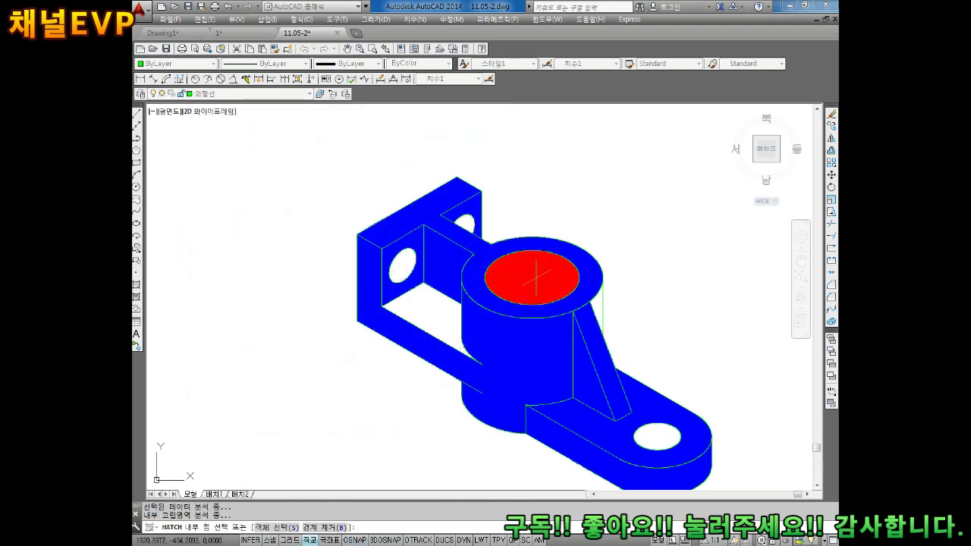
left_click(659, 435)
key("Return")
left_click(375, 425)
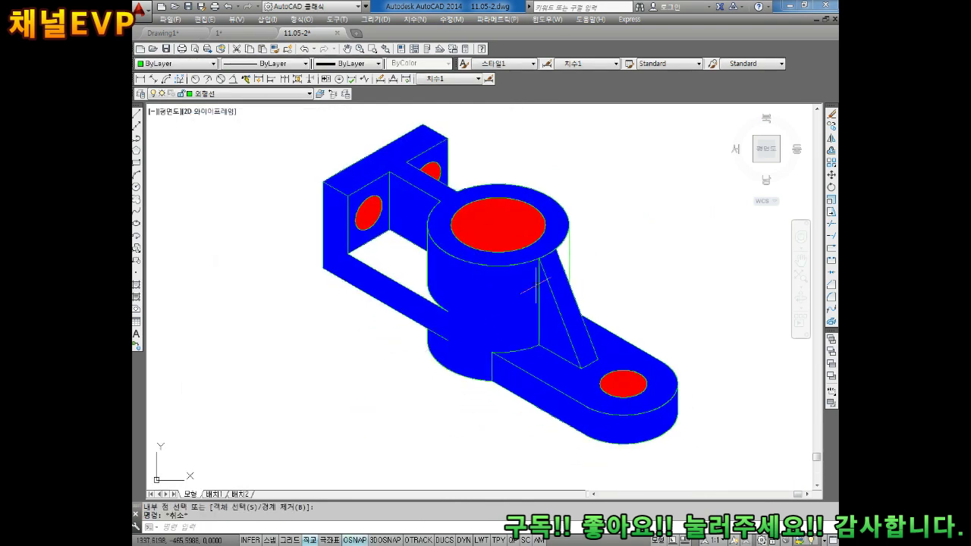
key("Escape")
key("Escape")
scroll(456, 255, "up", 3)
scroll(456, 255, "up", 2)
Hatch another bracket face with solid blue fill
type("h")
key("Return")
left_click(315, 190)
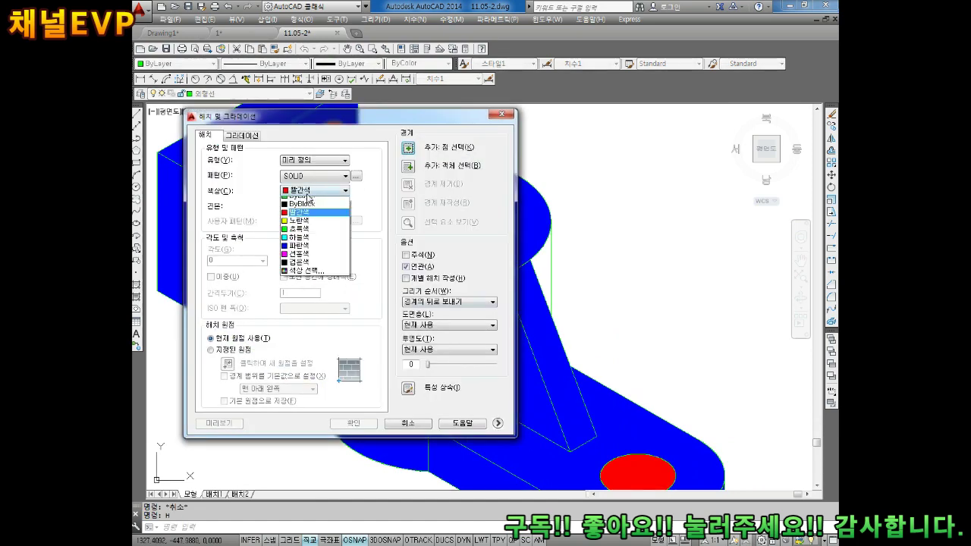
left_click(302, 259)
left_click(407, 148)
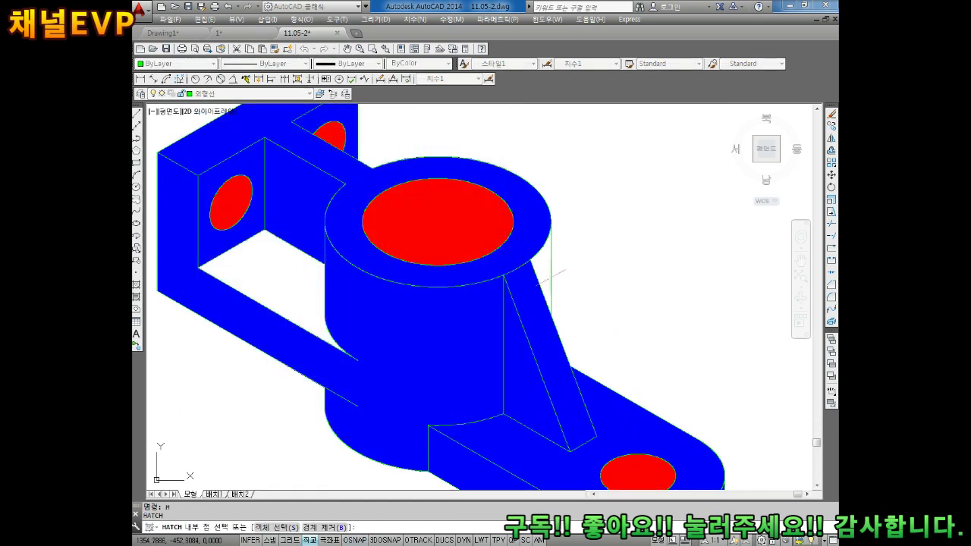
left_click(546, 273)
key("Return")
left_click(353, 424)
key("Escape")
scroll(468, 342, "down", 5)
scroll(405, 276, "up", 5)
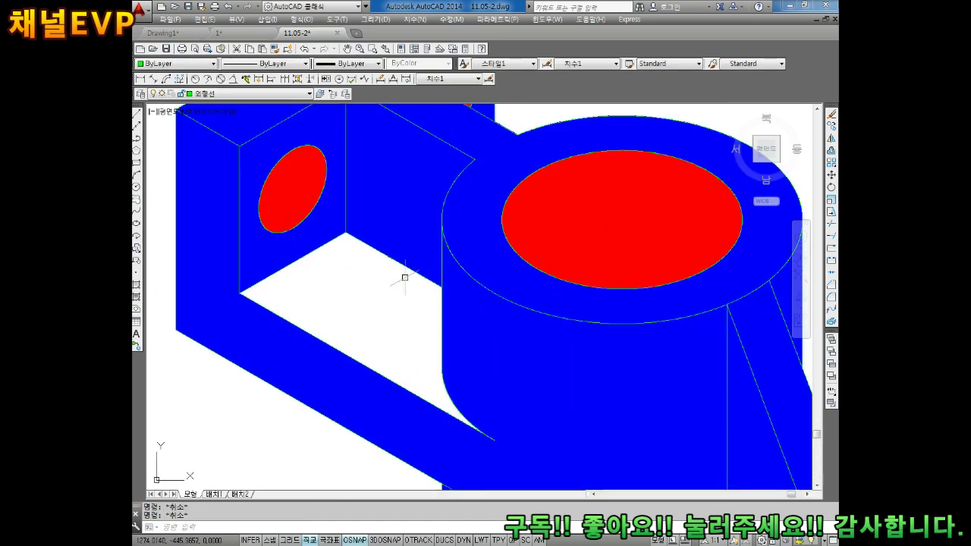
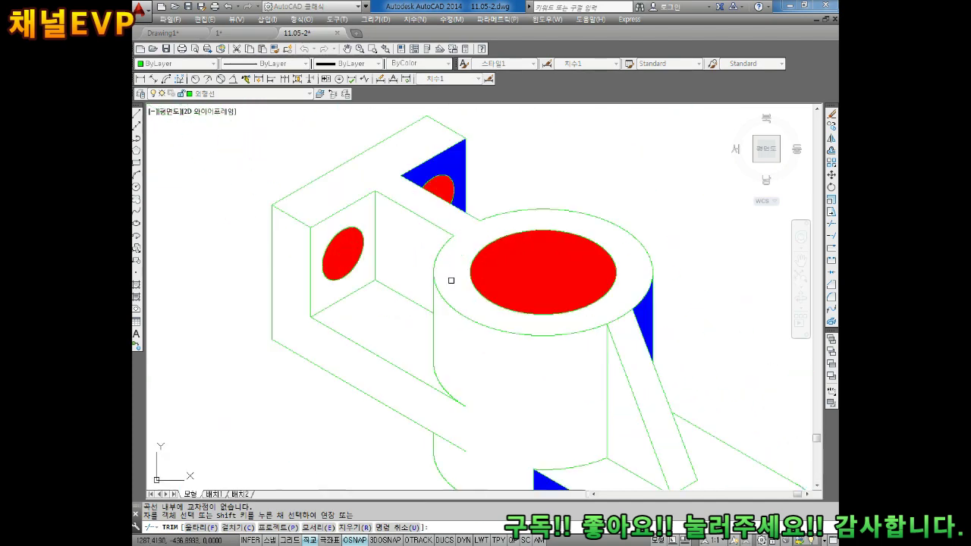
Cancel TRIM and erase the blue hatch, keeping only the red hole hatches
key("Escape")
scroll(415, 356, "down", 1)
key("e")
key("Return")
left_click(400, 203)
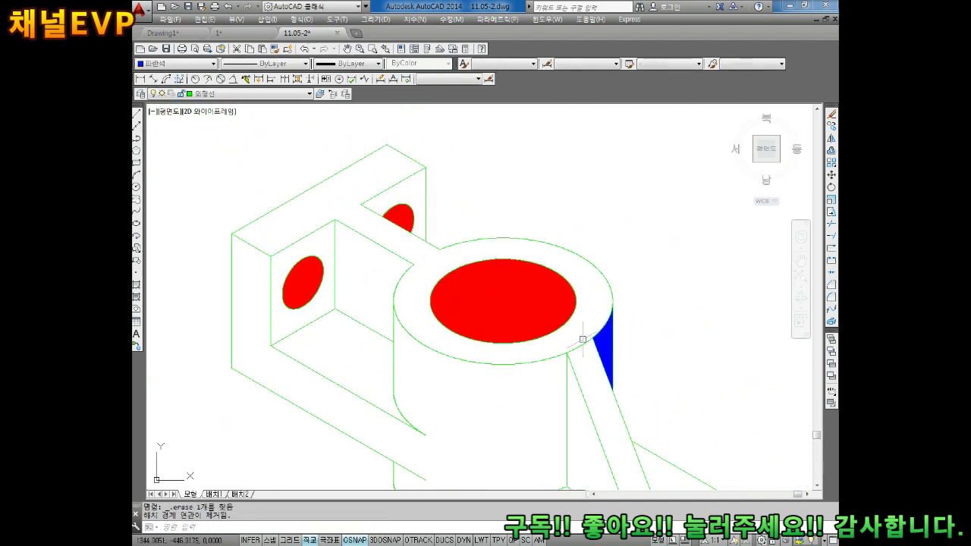
scroll(552, 303, "up", 2)
scroll(564, 350, "down", 3)
scroll(563, 351, "down", 1)
key("Return")
scroll(466, 298, "up", 1)
key("Escape")
key("Escape")
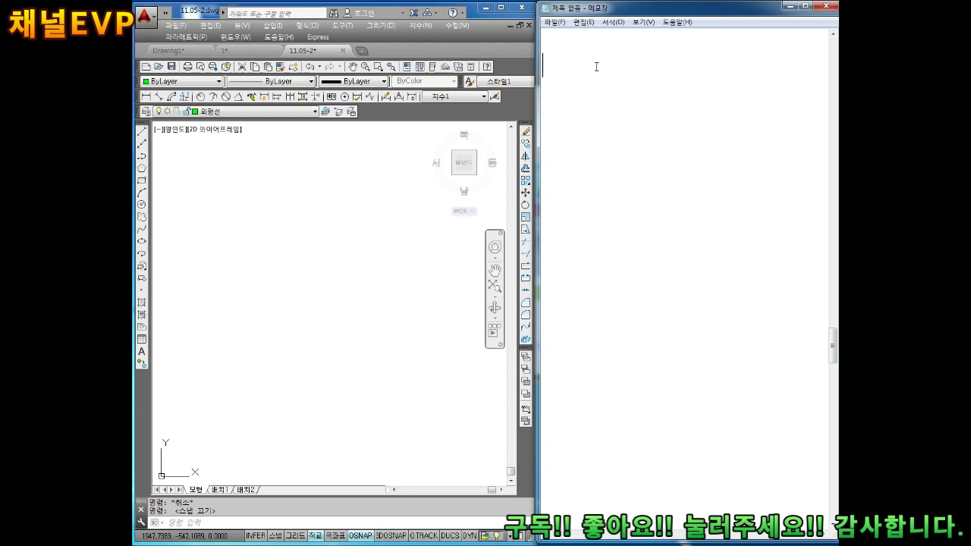
Type the notes '투상도 정면도 평면도 우측면도' and '입체도' in Notepad
type("투상도 ")
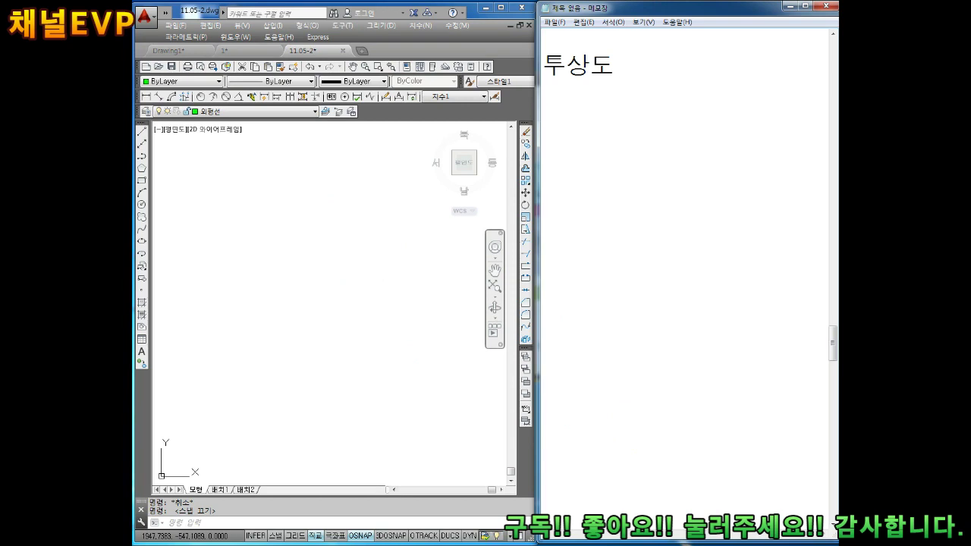
type("정면도 평면도 우츠")
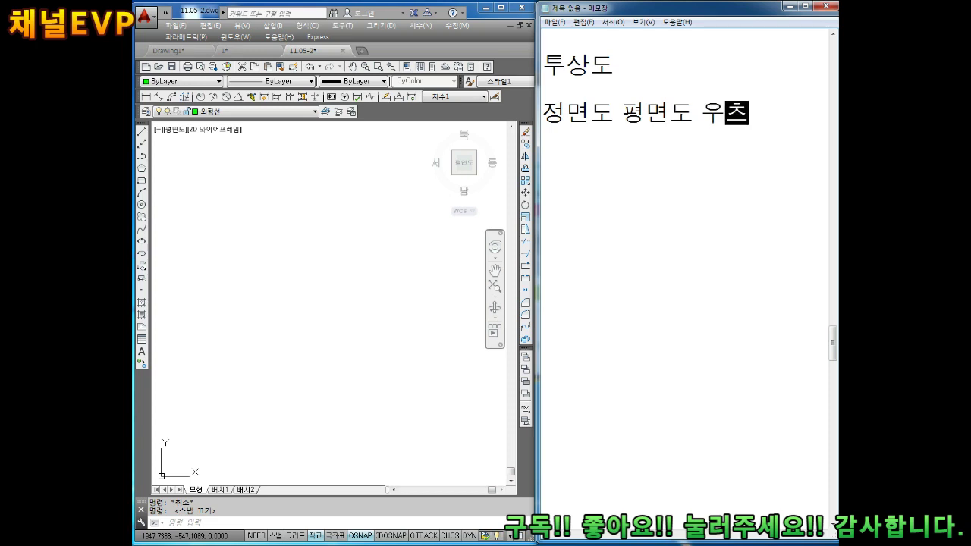
type("측ㅁ녀")
key("BackSpace")
key("BackSpace")
key("BackSpace")
type("면")
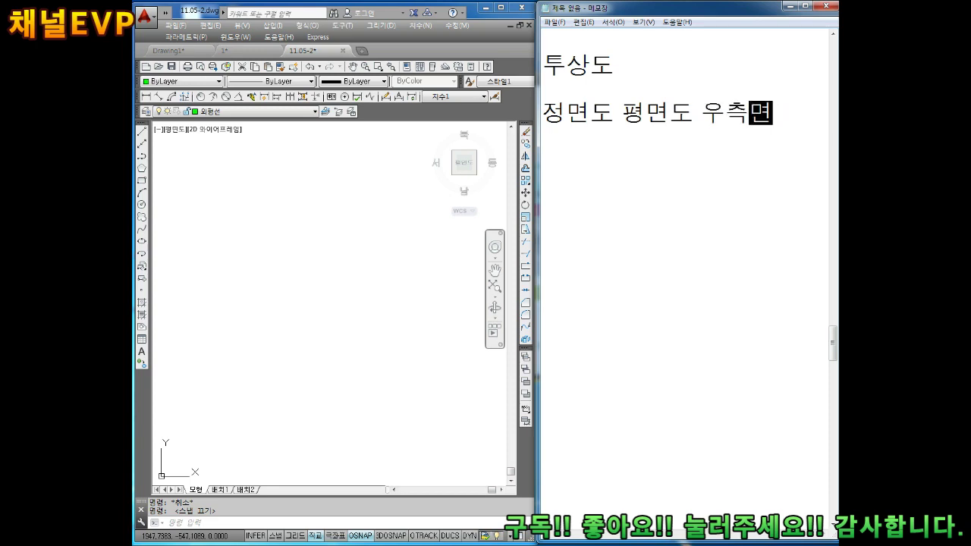
type("도")
key("Return")
type("입체도")
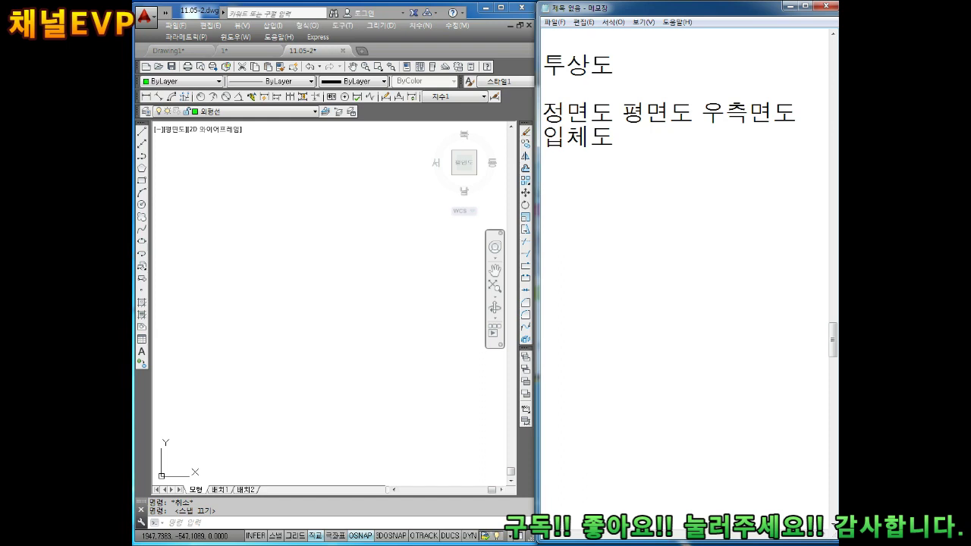
Add the lines 단면도, 전단면도 = 온단면도 and 부분단면도 to the notes
type("단면도")
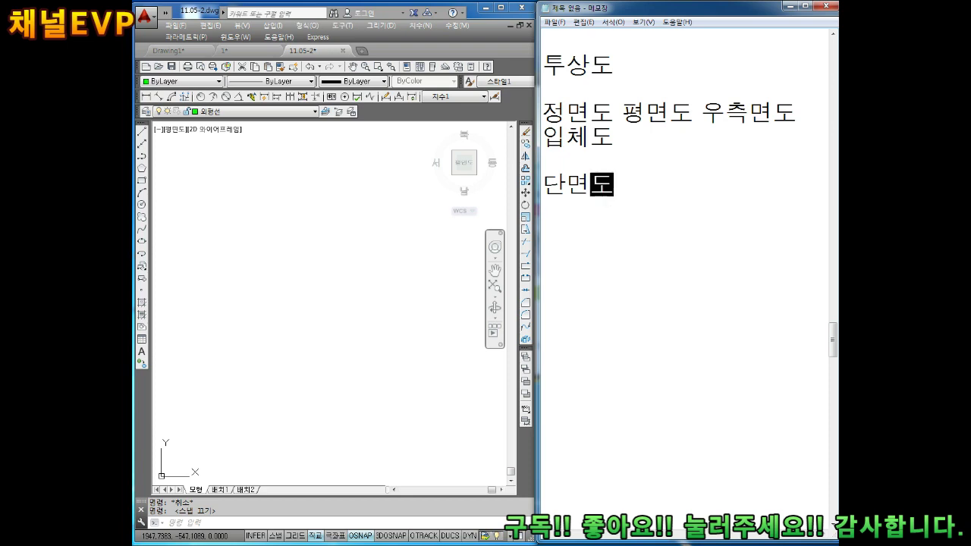
key("Return")
type("전ㄷ단")
type("면도")
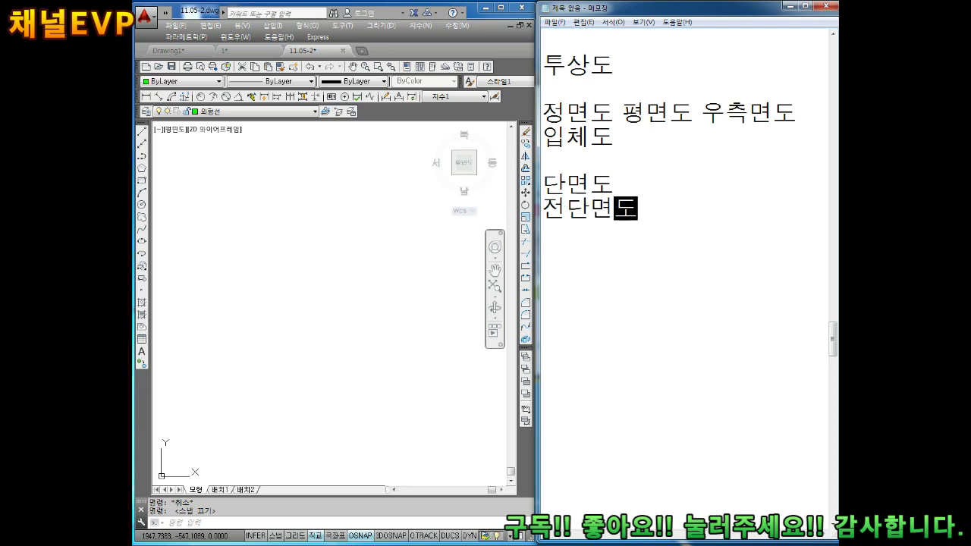
type("= 온단면ㄷ")
key("Up")
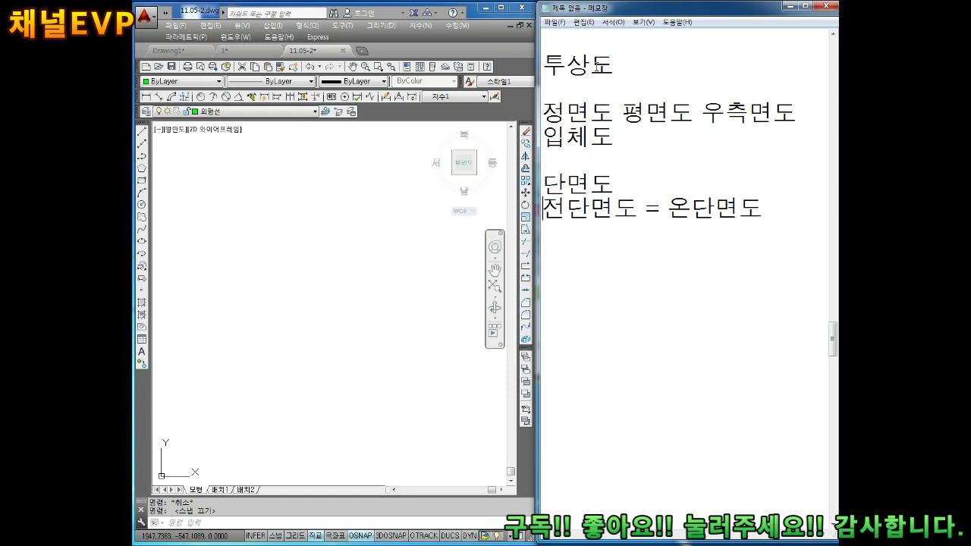
key("Return")
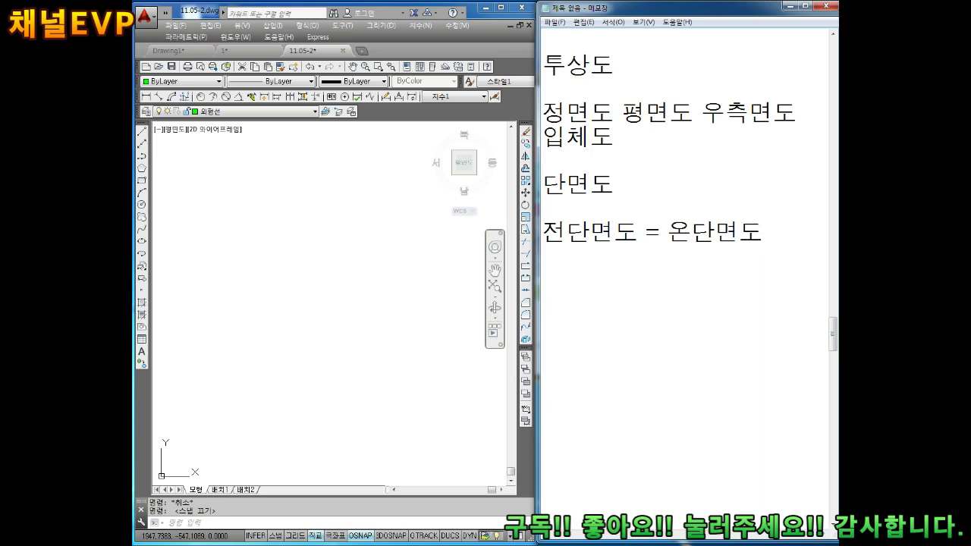
type("전단면ㄷ도")
key("Return")
type("부분다")
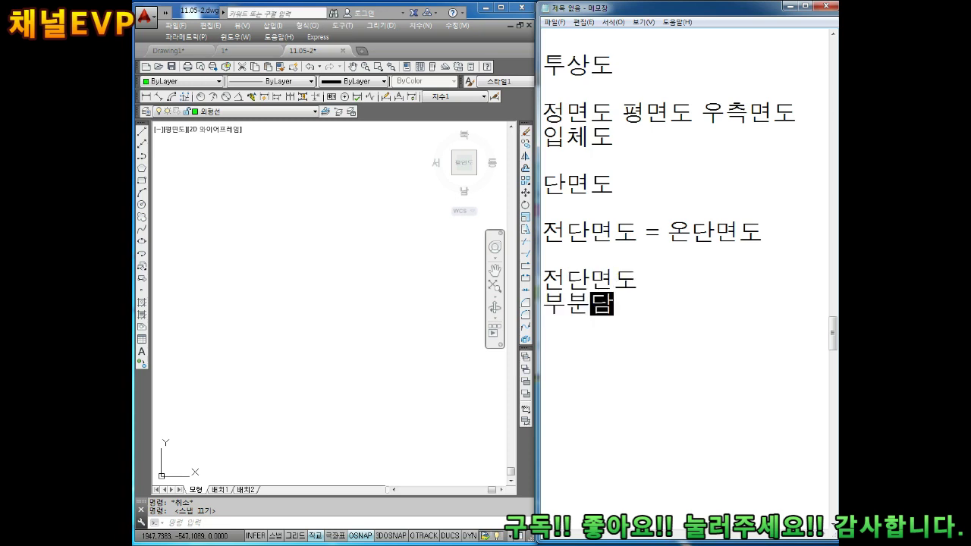
type("단면도")
key("Return")
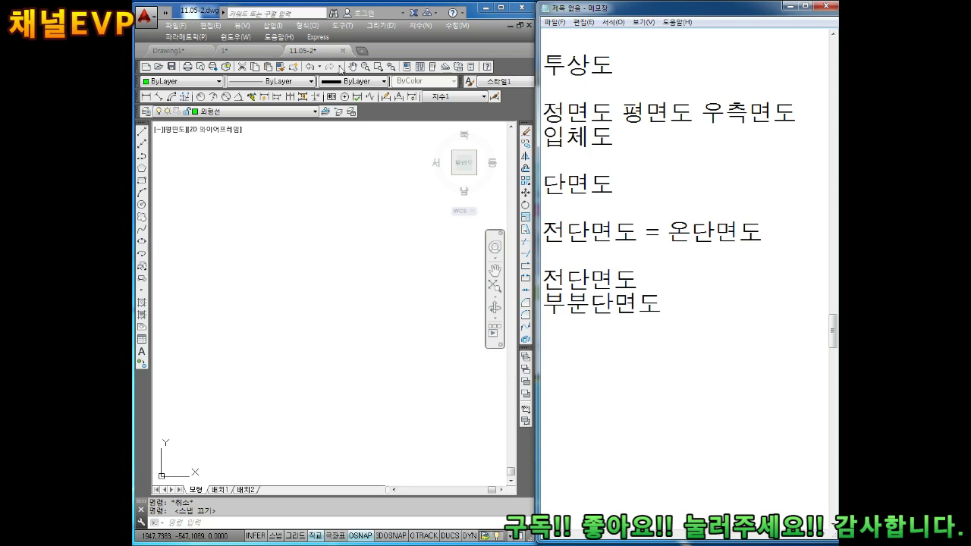
left_click(265, 237)
key("Escape")
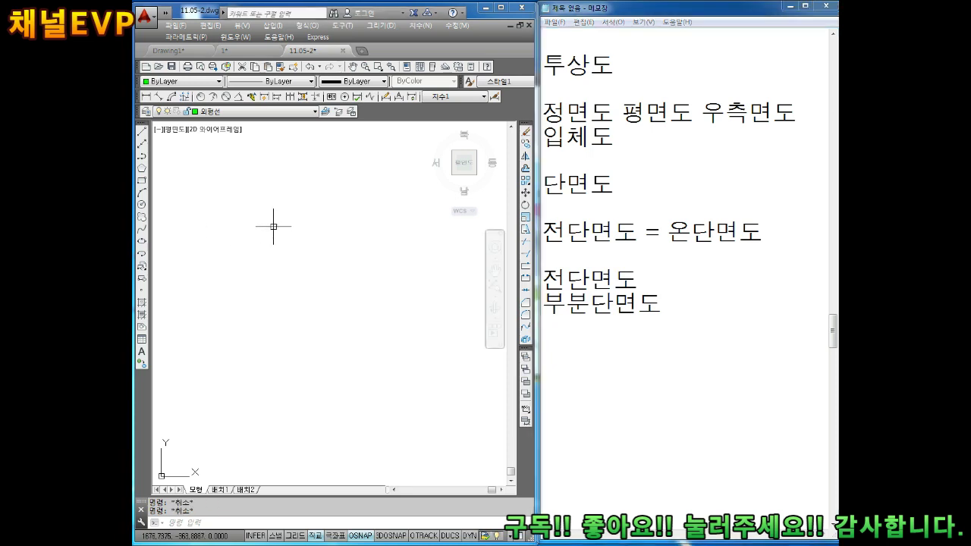
Draw a green zigzag of line segments with ortho turned off partway
type("l")
key("Return")
left_click(254, 195)
left_click(254, 234)
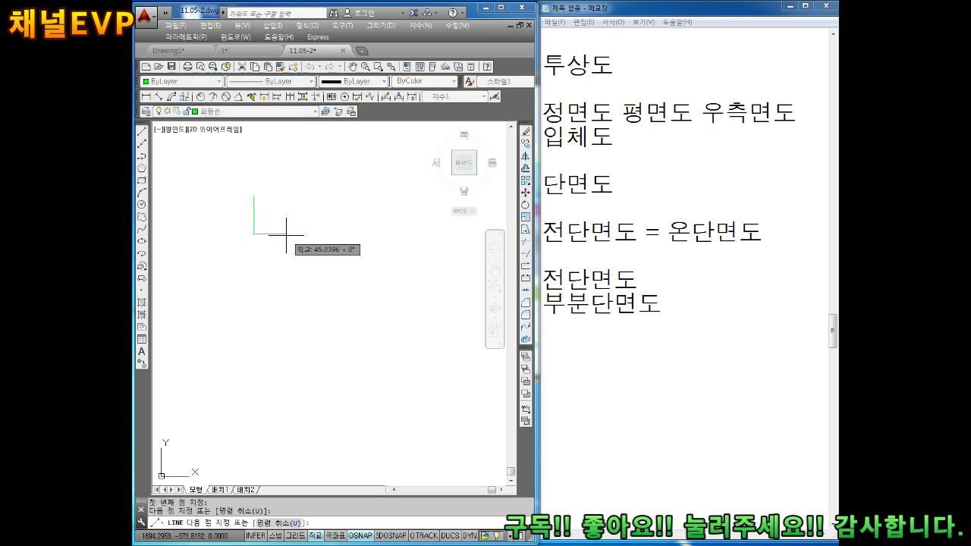
key("F8")
left_click(281, 221)
left_click(313, 253)
left_click(271, 276)
left_click(307, 324)
left_click(285, 344)
left_click(318, 400)
left_click(380, 349)
key("Escape")
middle_click_drag(405, 273, 333, 260)
scroll(333, 260, "down", 2)
key("Escape")
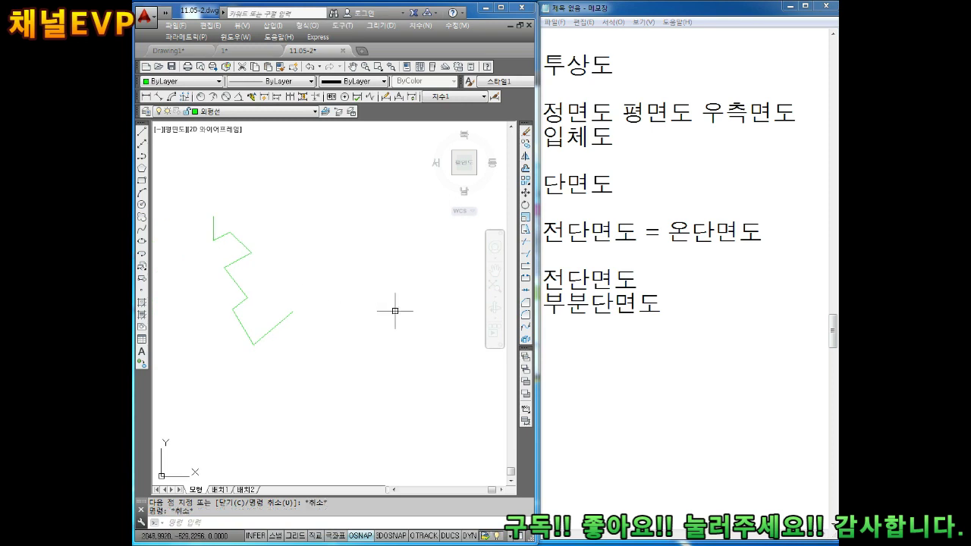
Add the notes 제도상 and 숨은선 그리기 자제 below 부분단면도 in Notepad
left_click(660, 373)
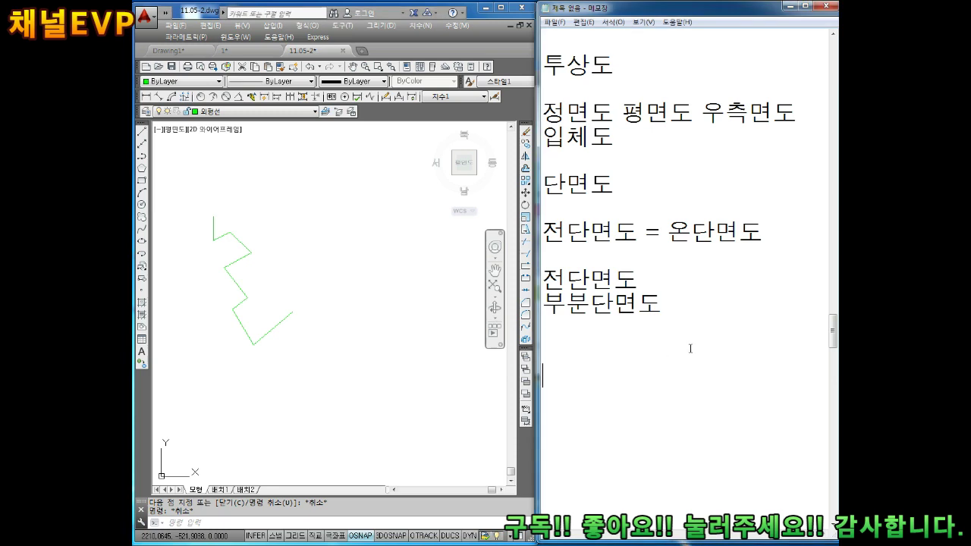
type("제도사ㅇ")
key("Return")
type("ㅅ숨은선")
type("그리기 자제")
key("Return")
key("Return")
key("Return")
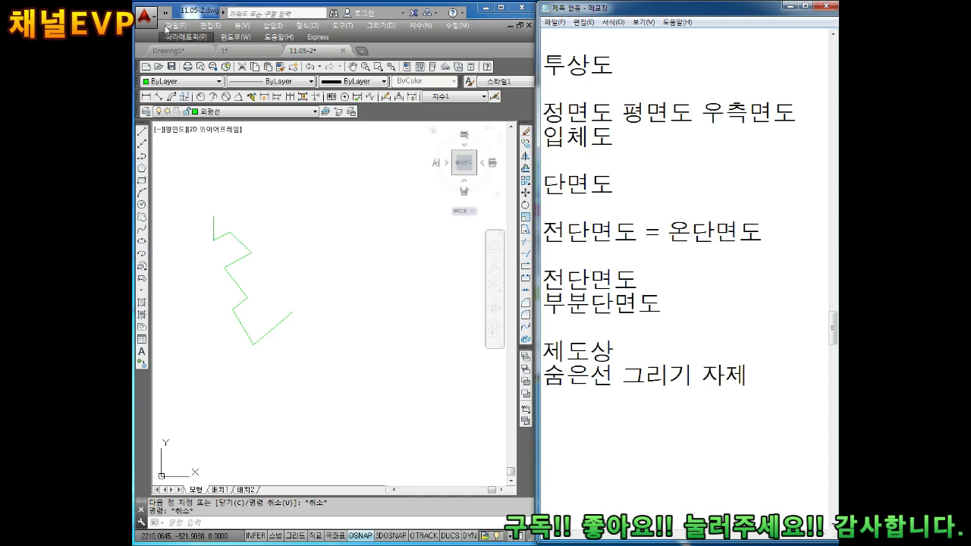
Delete the zigzag with a crossing window and add blank lines under the notes
left_click(365, 425)
left_click(329, 380)
left_click(214, 192)
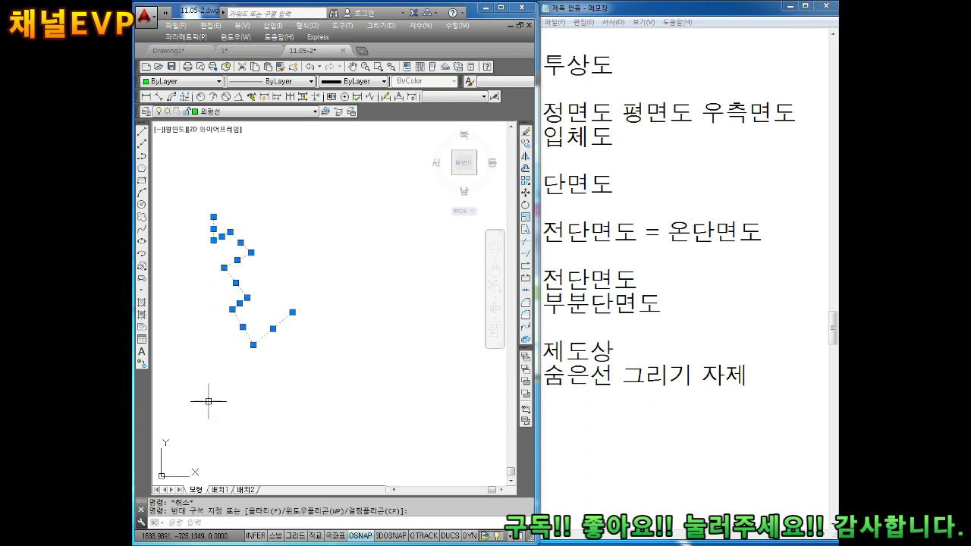
key("Delete")
key("Escape")
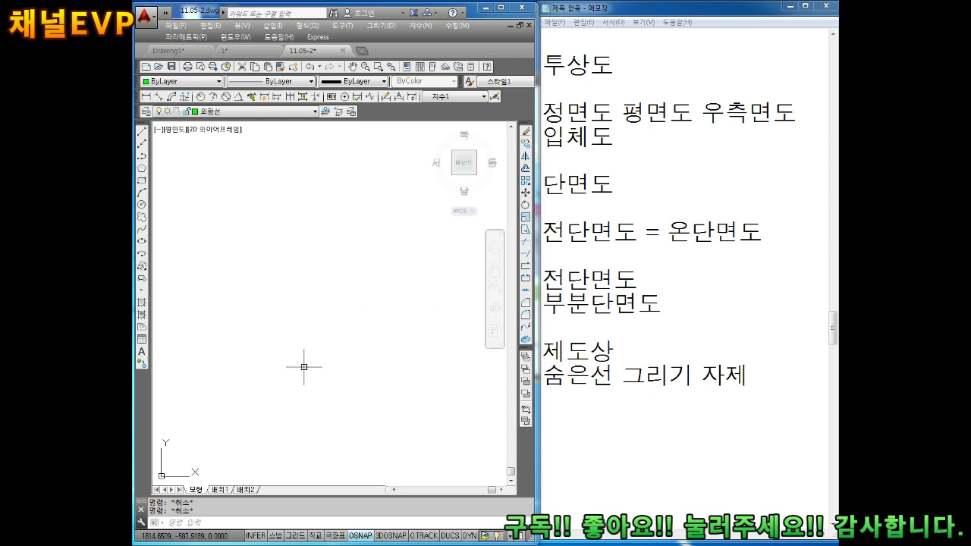
left_click(726, 424)
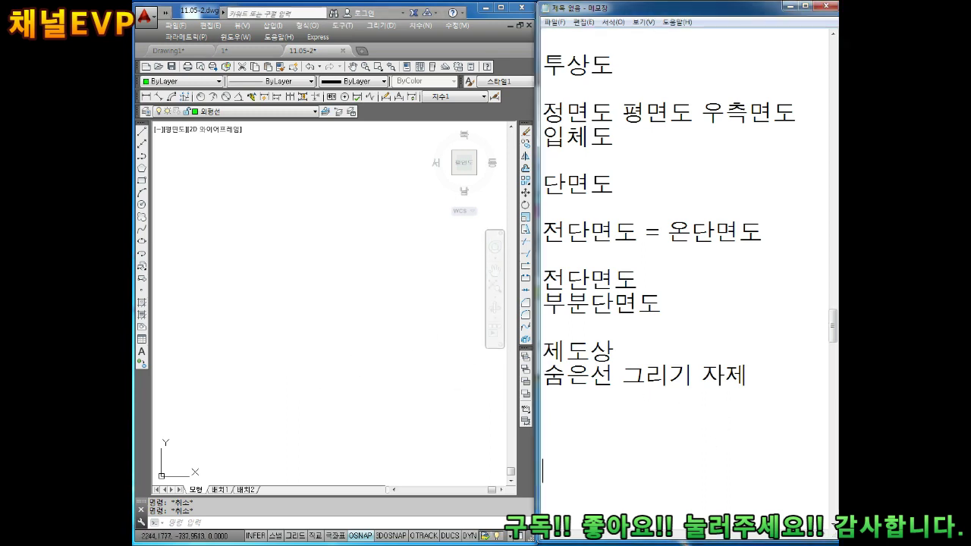
key("Return")
key("Return")
key("Return")
key("Return")
key("Return")
key("Return")
key("Return")
key("Return")
key("Return")
key("Return")
key("Return")
key("Return")
key("Return")
key("Return")
key("Return")
key("Return")
key("Return")
key("Return")
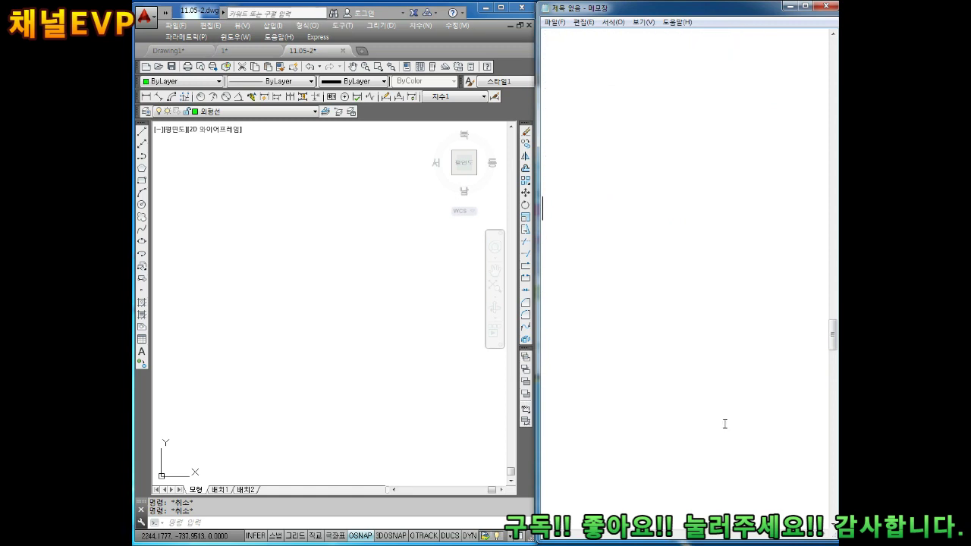
Add the notes 엔터 and 직교 모드 to the Notepad list
type("ㄴ")
type("엔터")
key("Return")
type("Wㄴ")
key("BackSpace")
key("BackSpace")
type("ㅈ")
type("직교 모드")
key("Return")
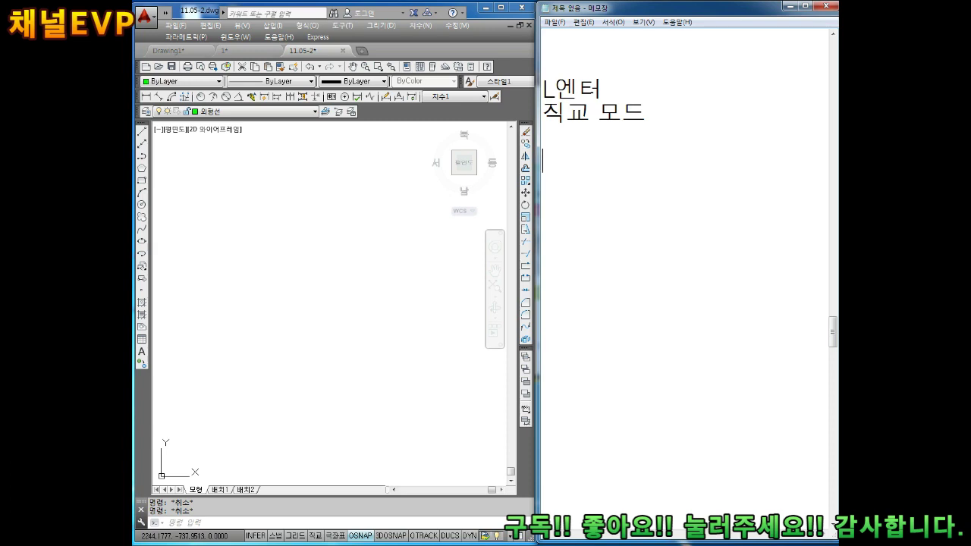
Turn on ortho mode and lineweight display, abandoning the first line attempt
left_click(336, 366)
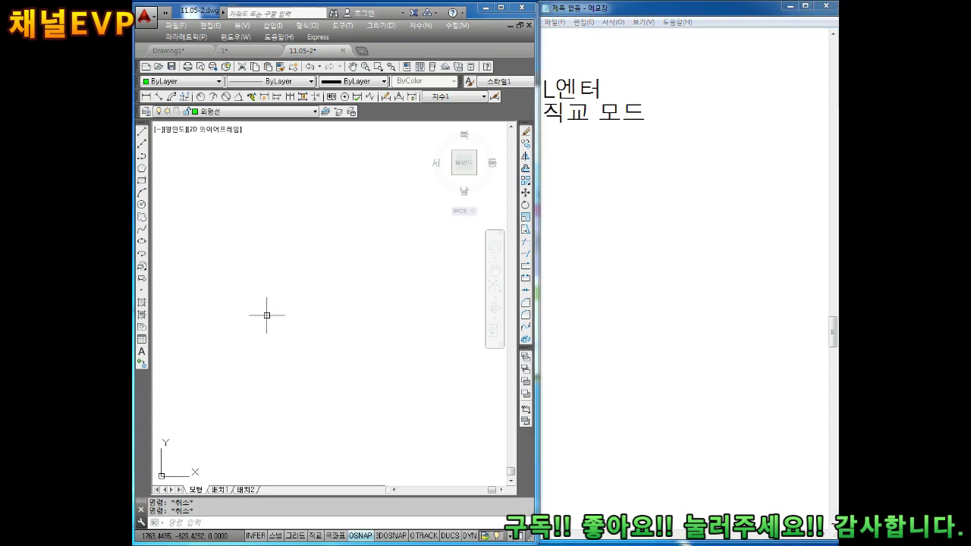
type("L")
key("Return")
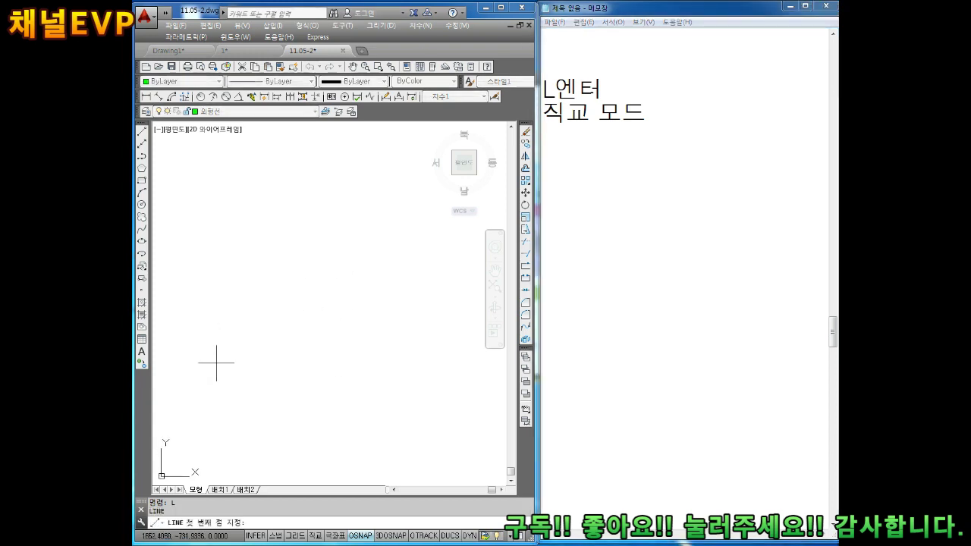
left_click(205, 366)
key("F8")
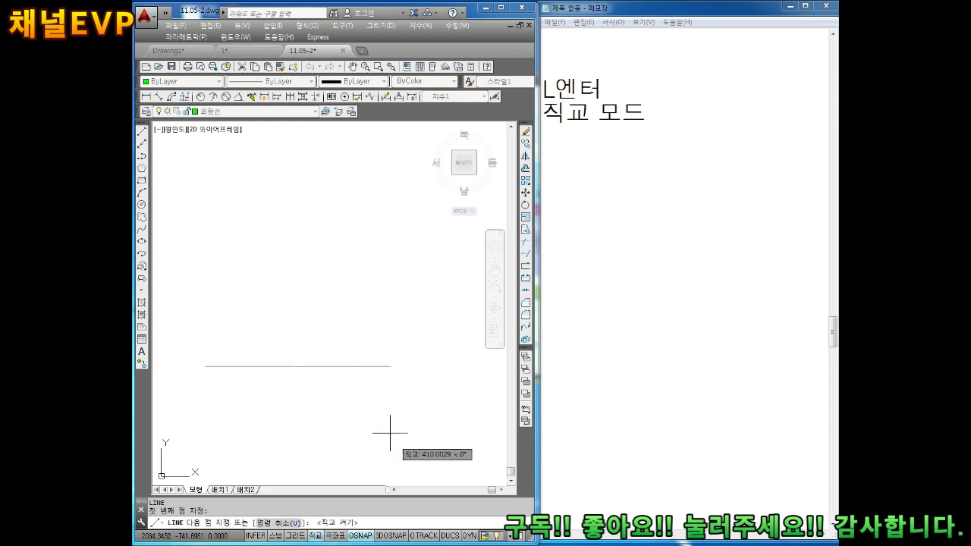
left_click(500, 11)
key("Escape")
left_click(481, 540)
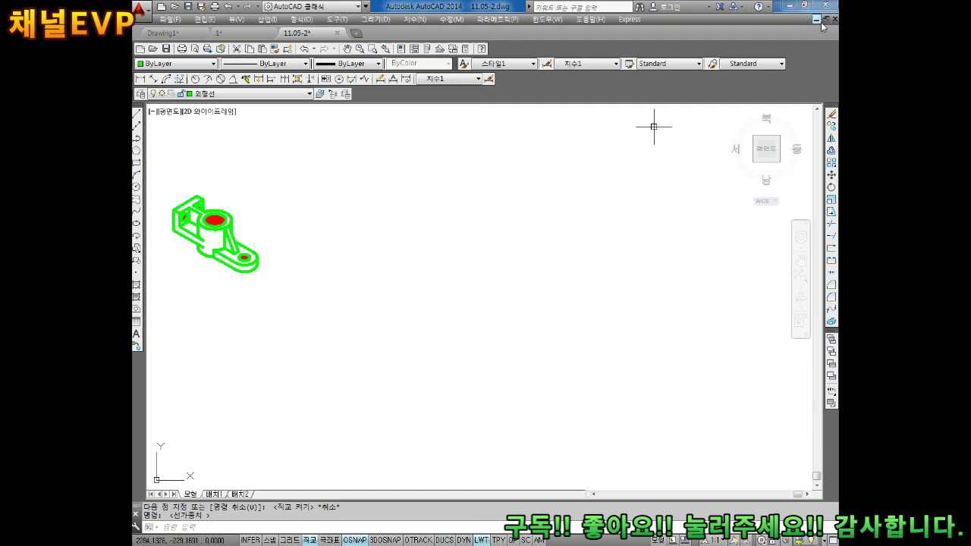
left_click(804, 5)
Draw a trial line from a picked point with typed lengths 72 and 40
type("L엔터")
key("Return")
left_click(192, 373)
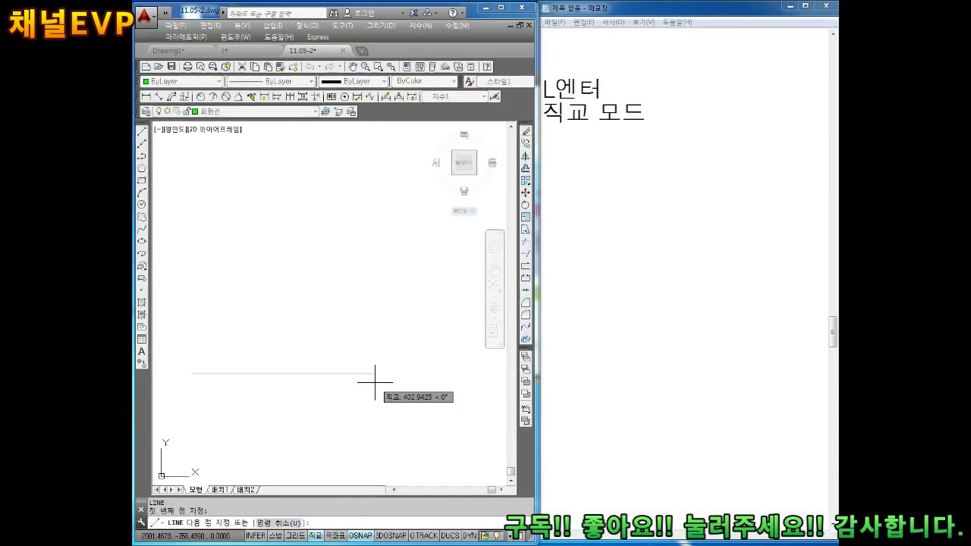
type("72")
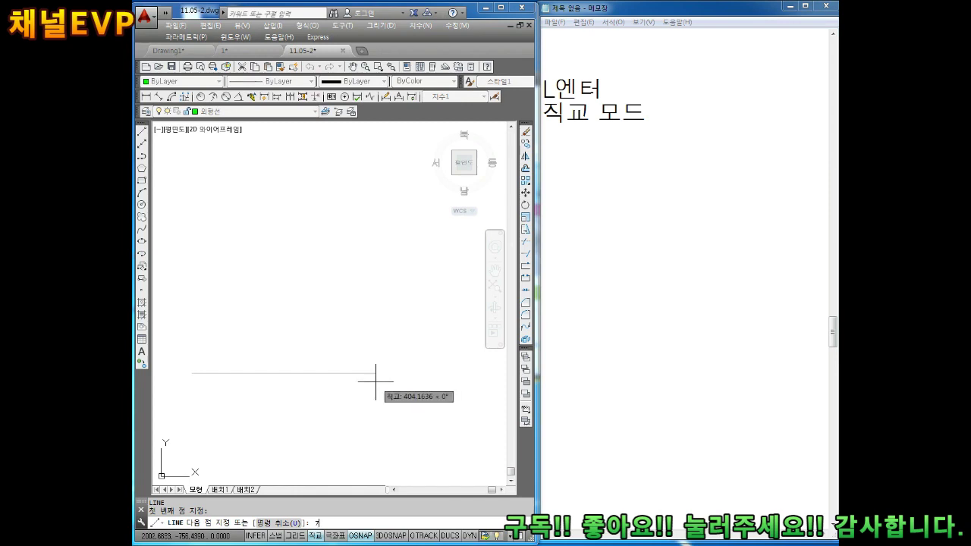
key("Return")
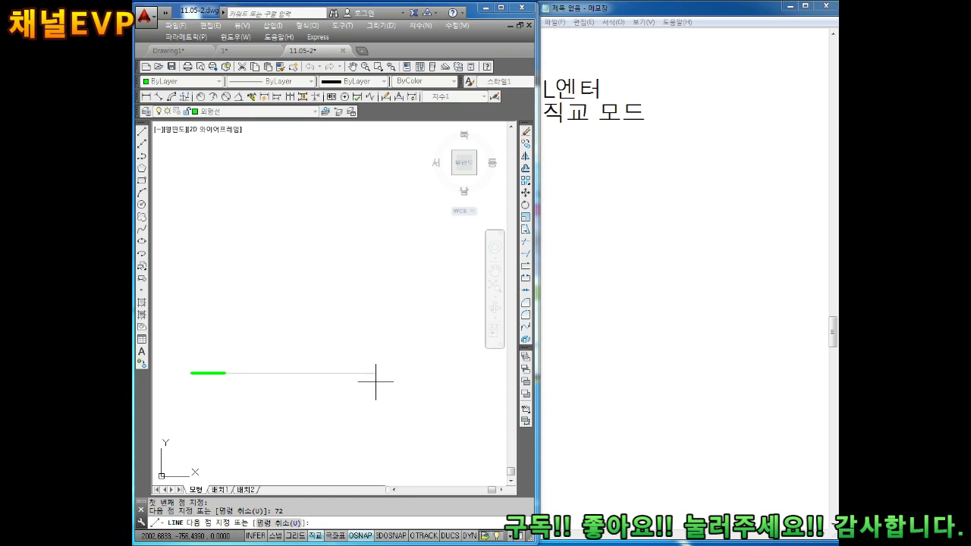
type("40")
key("Return")
key("Escape")
key("Escape")
Pan and zoom the view, then select the green trial line and clear it
middle_click_drag(213, 363, 228, 289)
scroll(228, 288, "up", 2)
scroll(312, 326, "up", 2)
scroll(358, 319, "up", 2)
left_click(363, 306)
key("Escape")
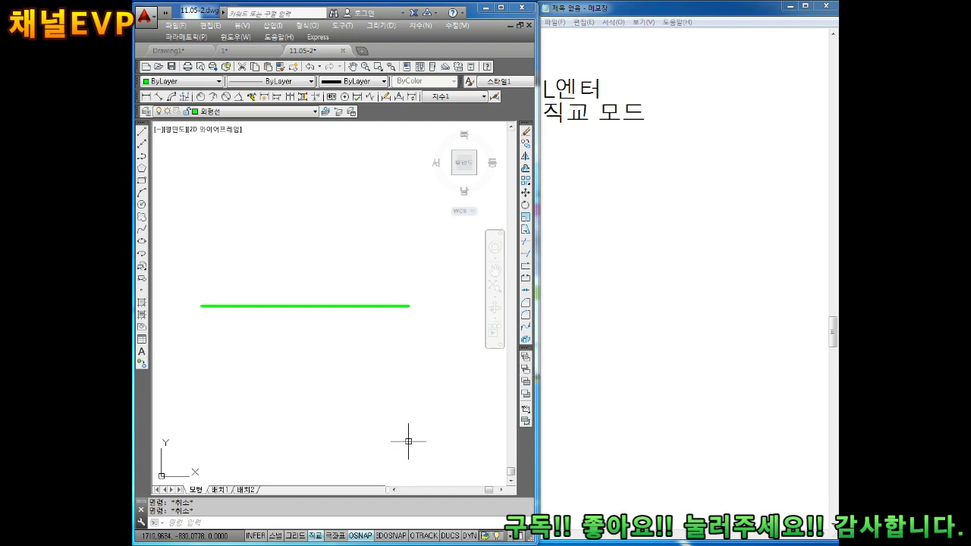
Start the profile line with a 153-unit horizontal segment and log it in Notepad
type("l")
key("Return")
left_click(244, 366)
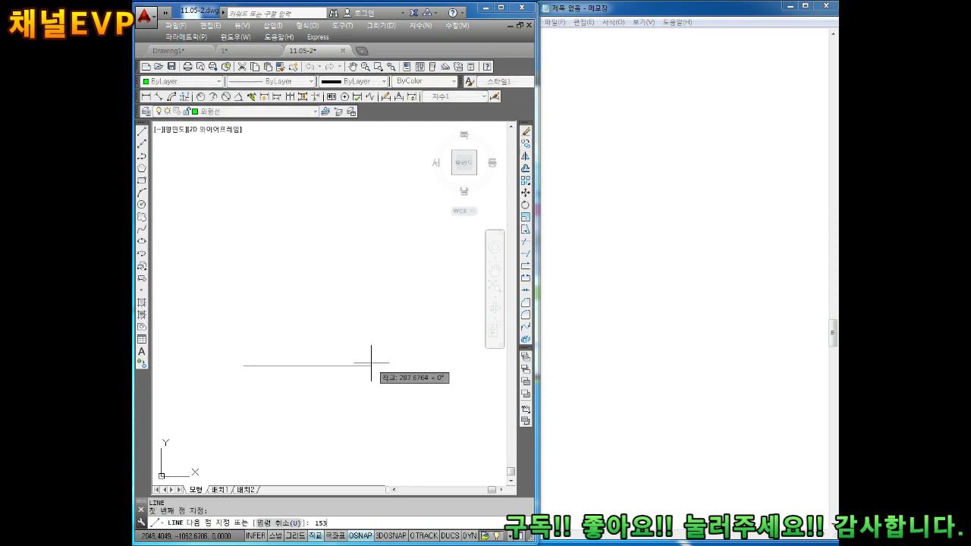
key("Return")
left_click(603, 189)
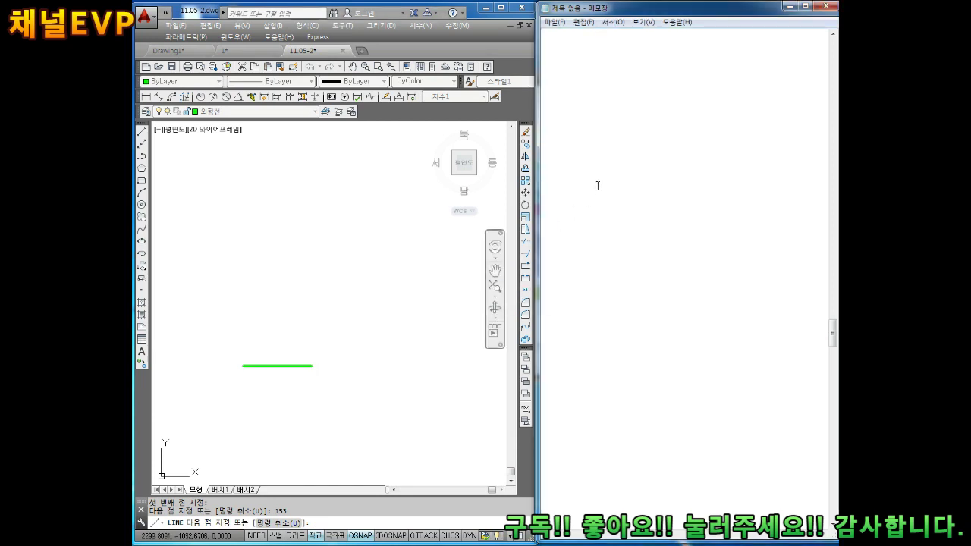
type("ㄴ엔")
type("터")
key("Return")
type("153")
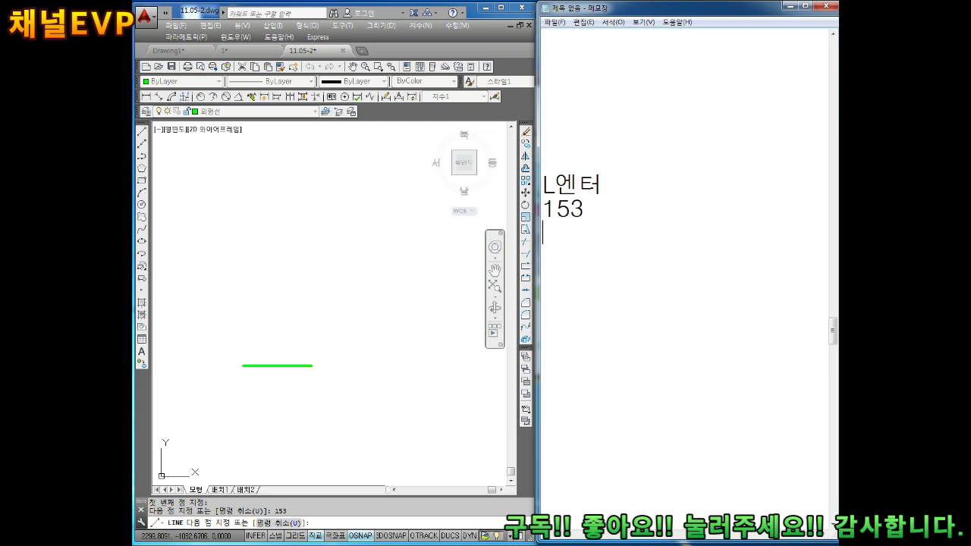
left_click(441, 271)
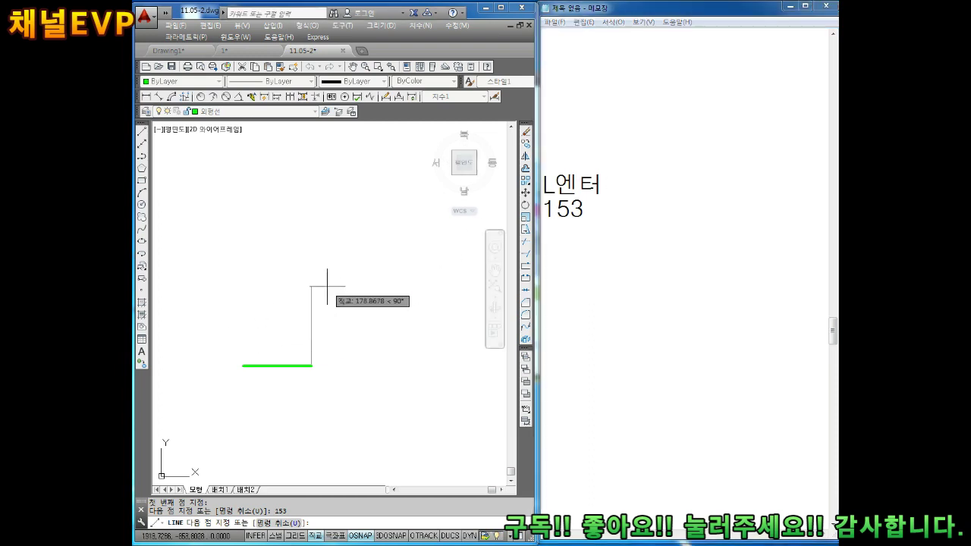
Draw a 90-unit upward segment and a 99-unit horizontal segment, noting both in Notepad
type("90")
key("Return")
left_click(555, 225)
type("90")
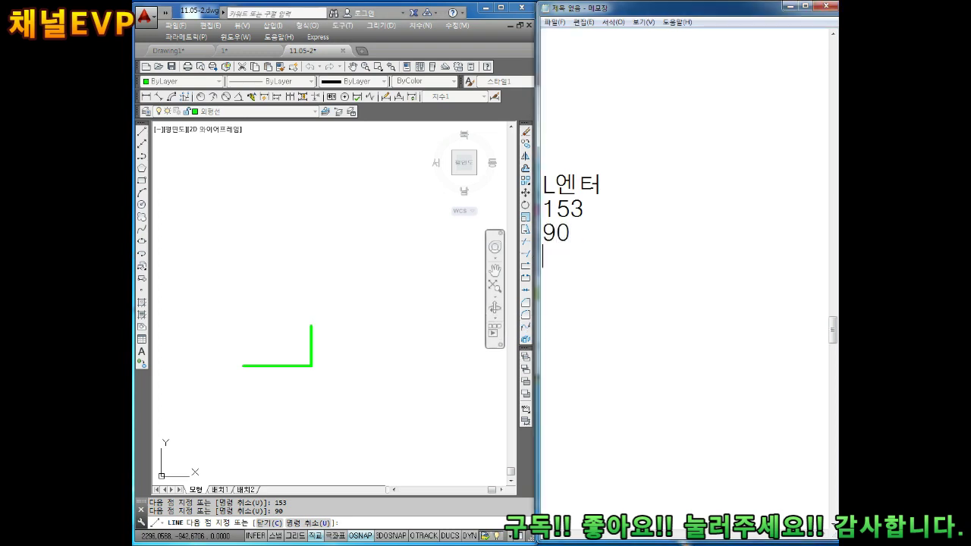
left_click(395, 305)
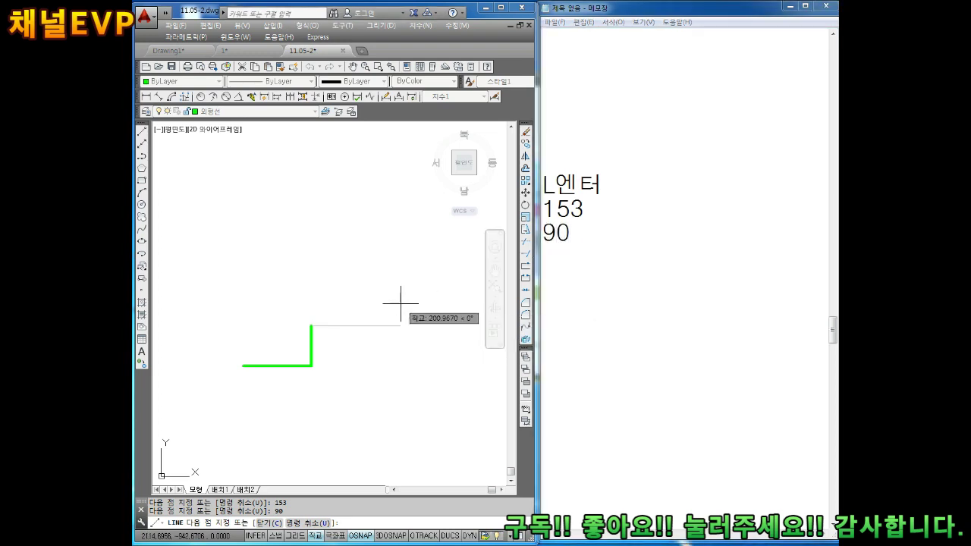
left_click(342, 522)
type("99")
key("Return")
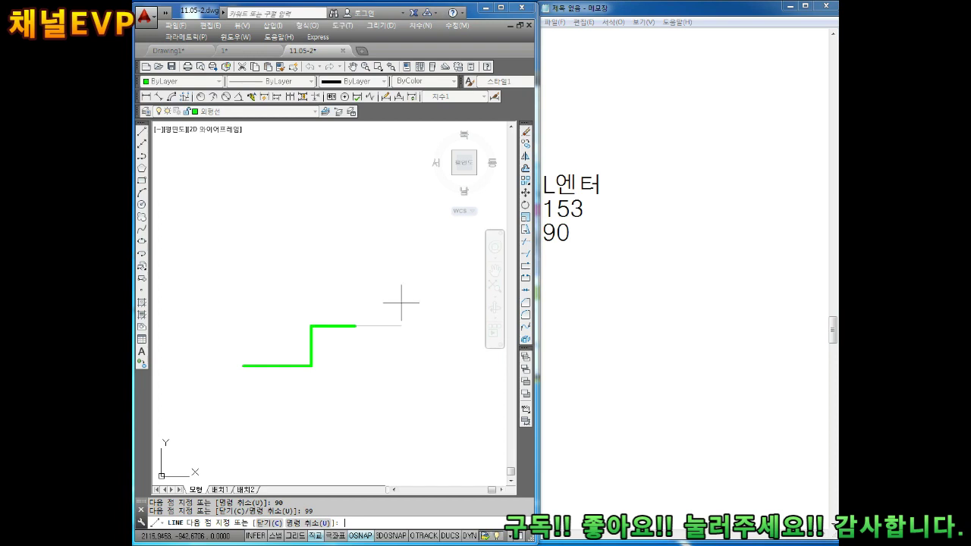
left_click(584, 264)
type("99")
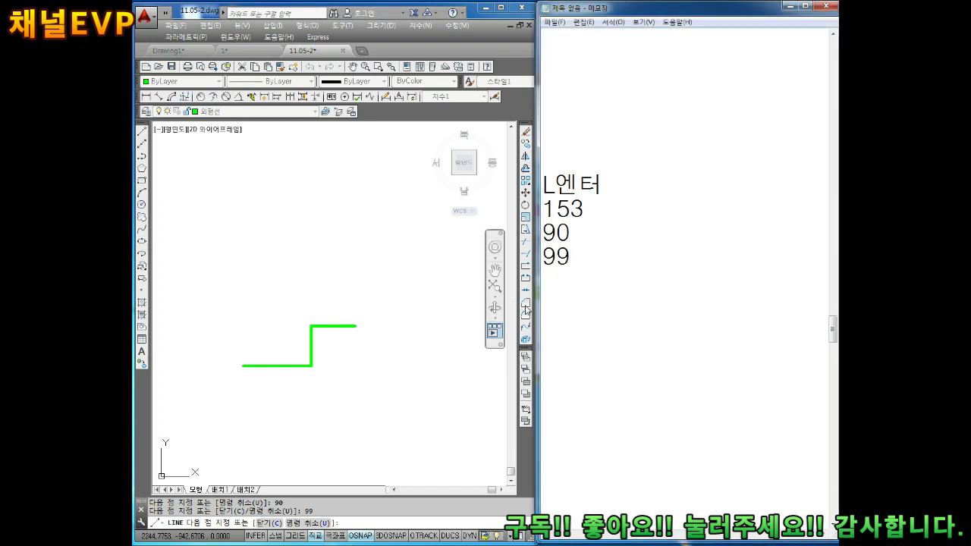
left_click(408, 402)
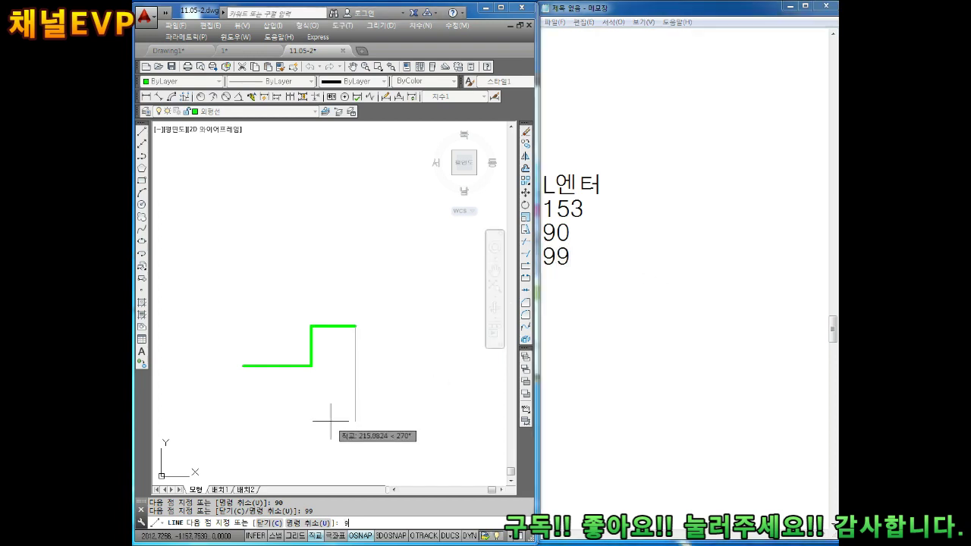
Add a 90-unit downward segment and an 18-unit horizontal segment, logging 90 and 18
type("0")
key("Return")
left_click(559, 282)
type("90")
key("Return")
left_click(404, 390)
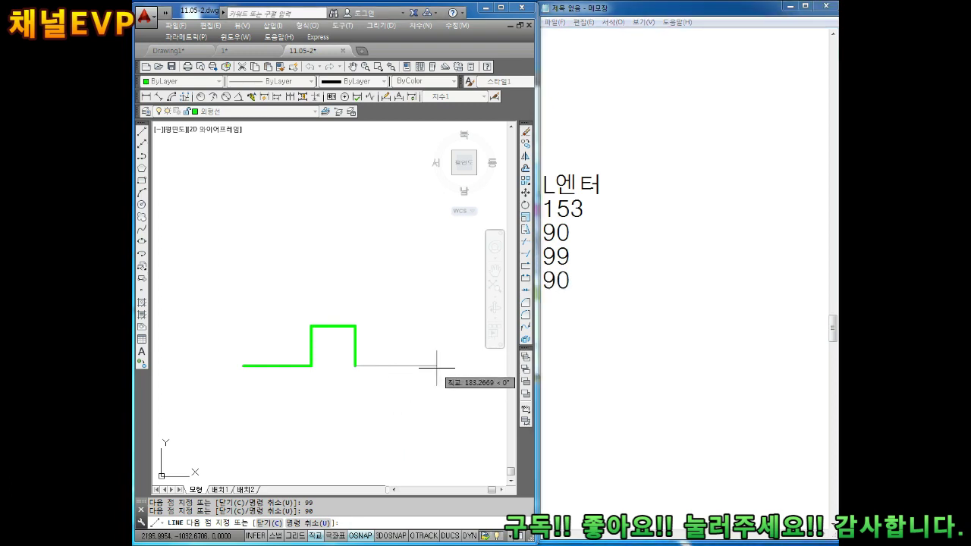
type("18")
key("Return")
left_click(570, 308)
type("18")
key("Return")
left_click(379, 292)
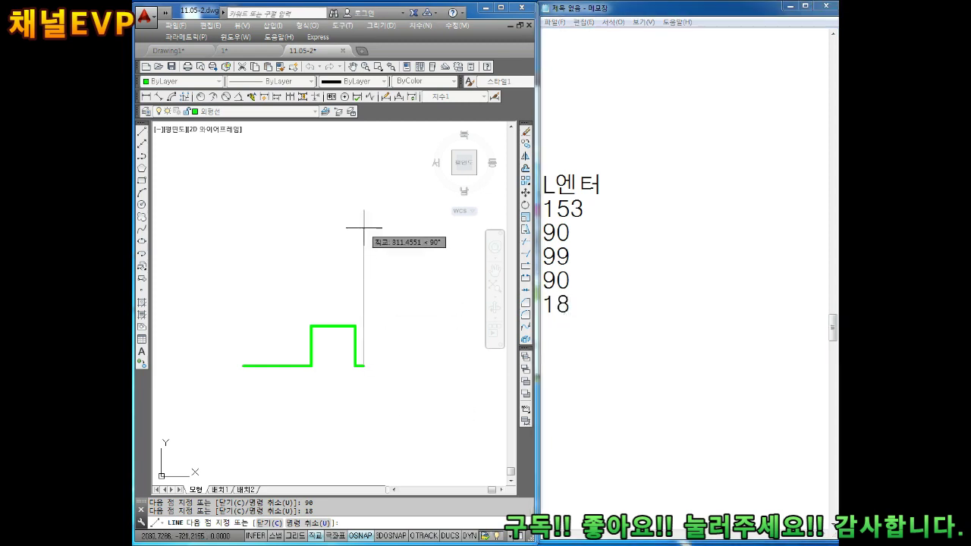
Draw a 108-unit upward segment and record 108 in Notepad
type("18")
key("Return")
left_click(555, 306)
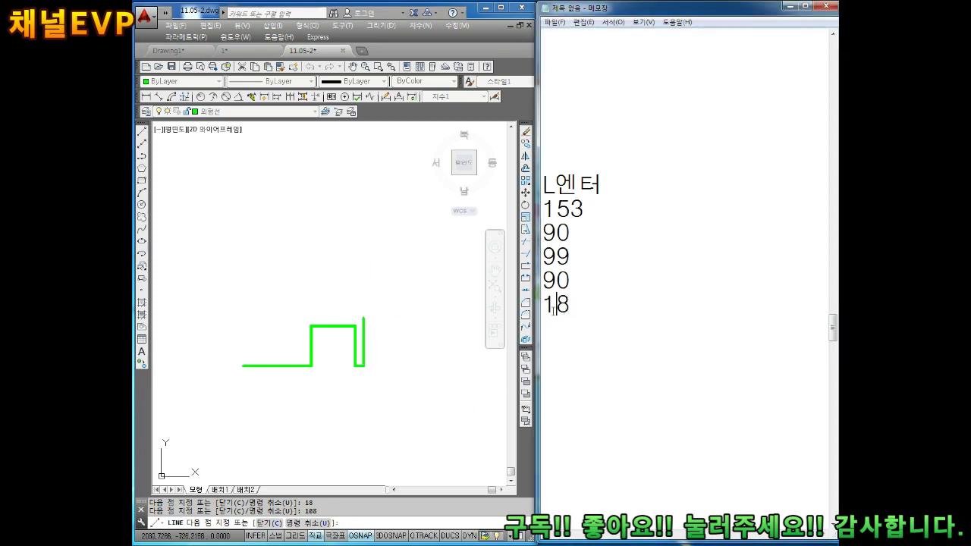
type("108")
left_click(449, 301)
left_click(562, 363)
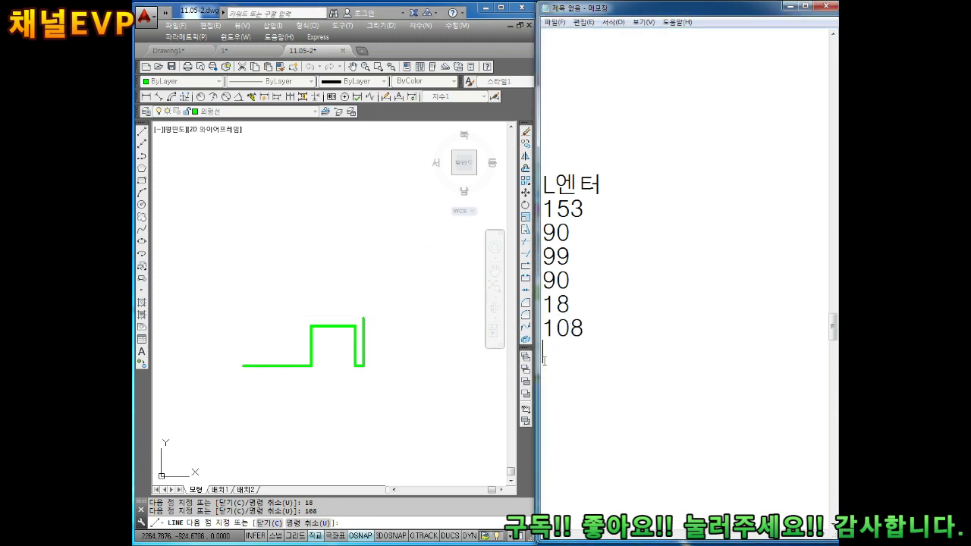
left_click(338, 278)
Draw a 135-unit leftward segment and note it in Notepad
type("135")
key("Return")
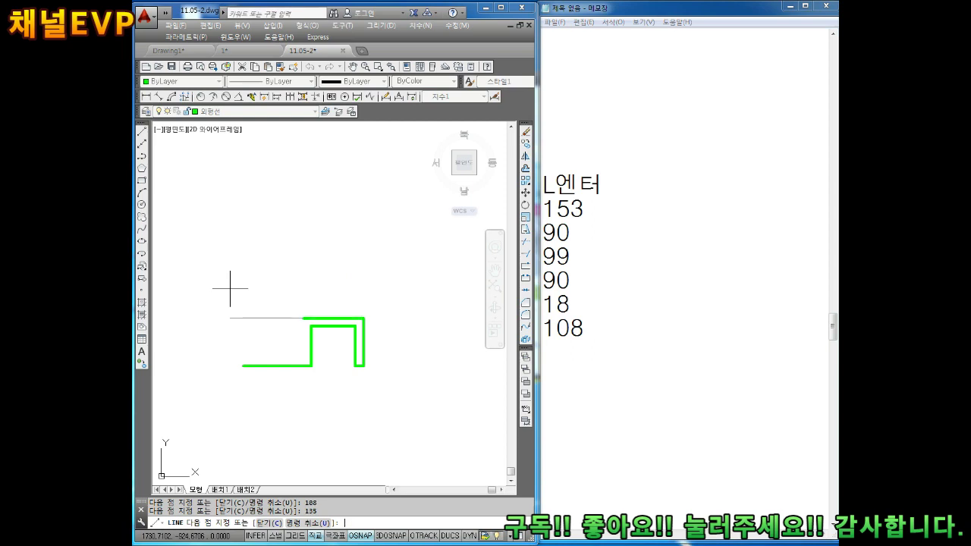
left_click(560, 361)
type("35")
key("Return")
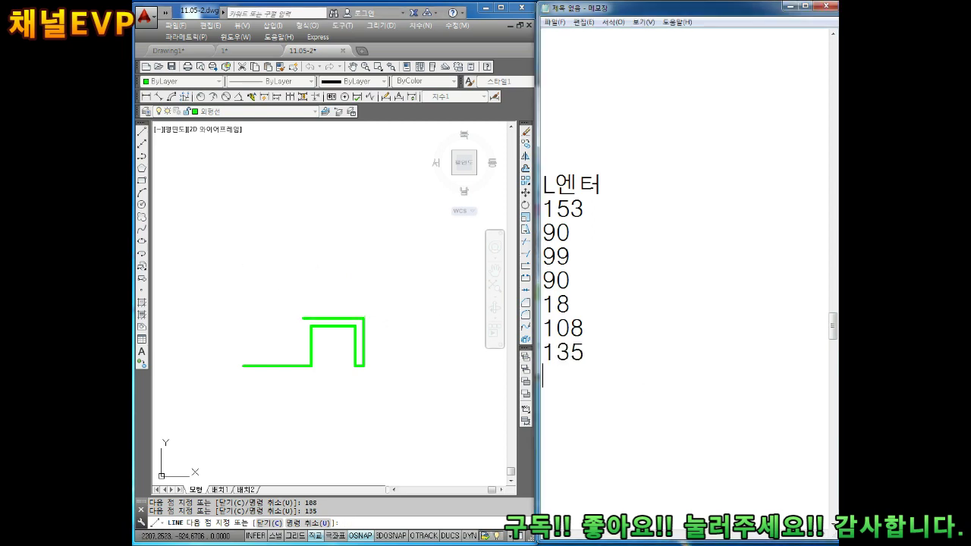
left_click(281, 309)
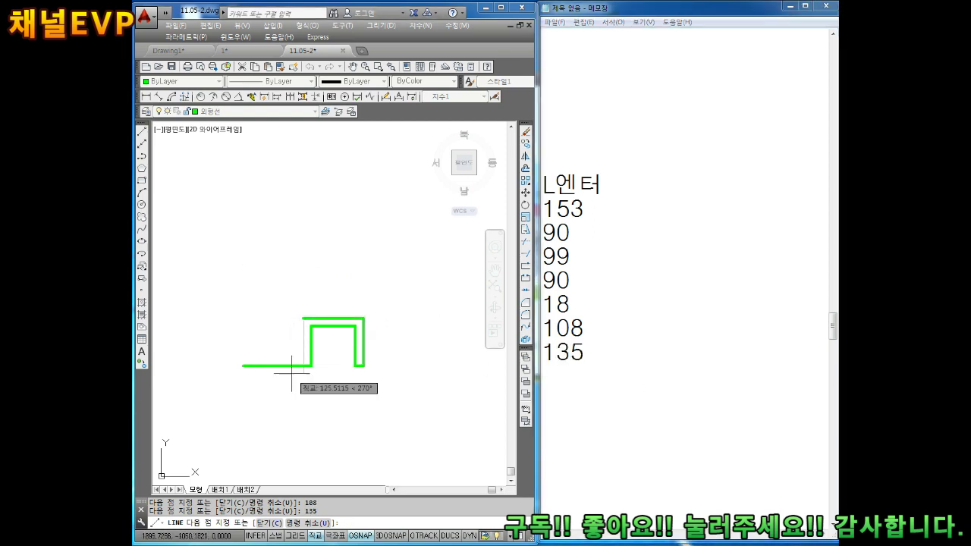
left_click(341, 523)
type("45")
Add the 45-unit and 63-unit segments, logging 45 and 63 in Notepad
key("Return")
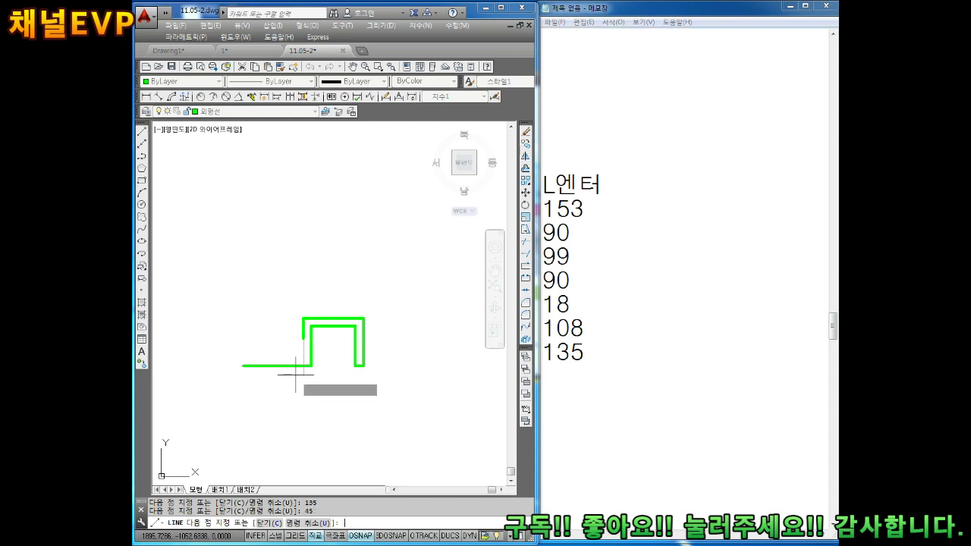
left_click(611, 362)
type("45")
key("Return")
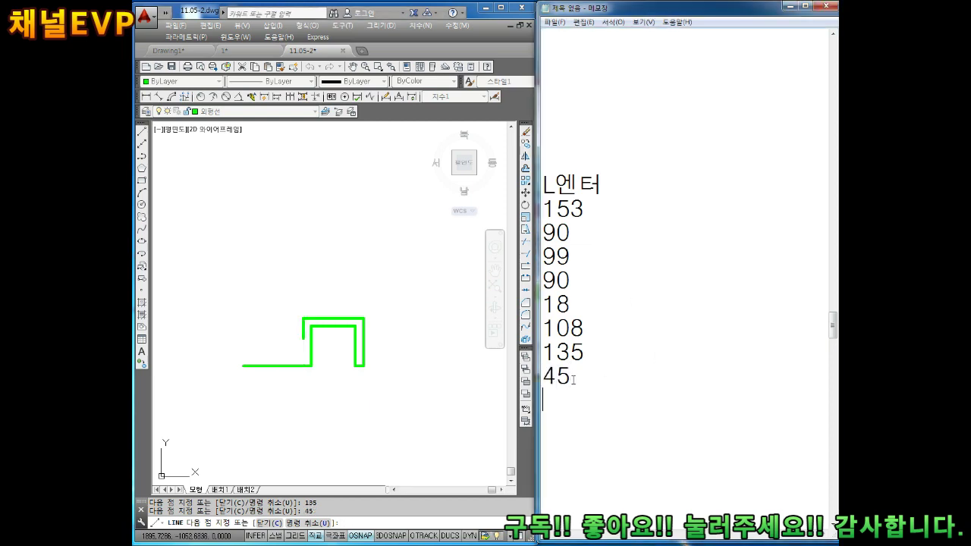
left_click(347, 373)
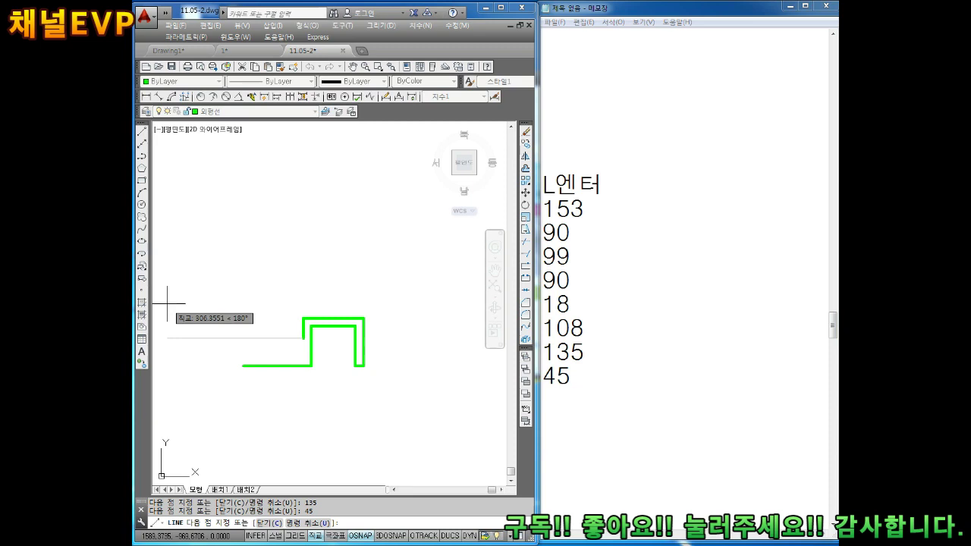
type("63")
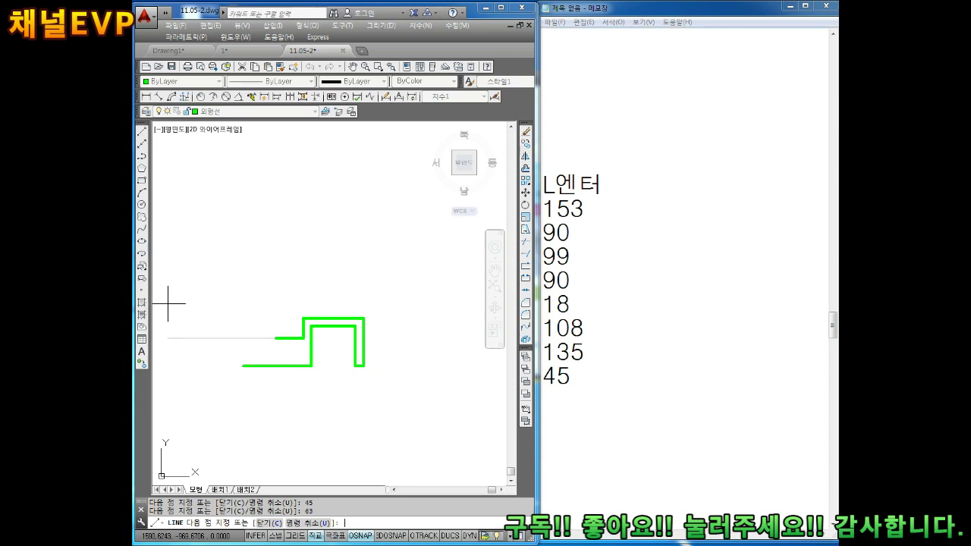
left_click(586, 407)
type("63")
key("Return")
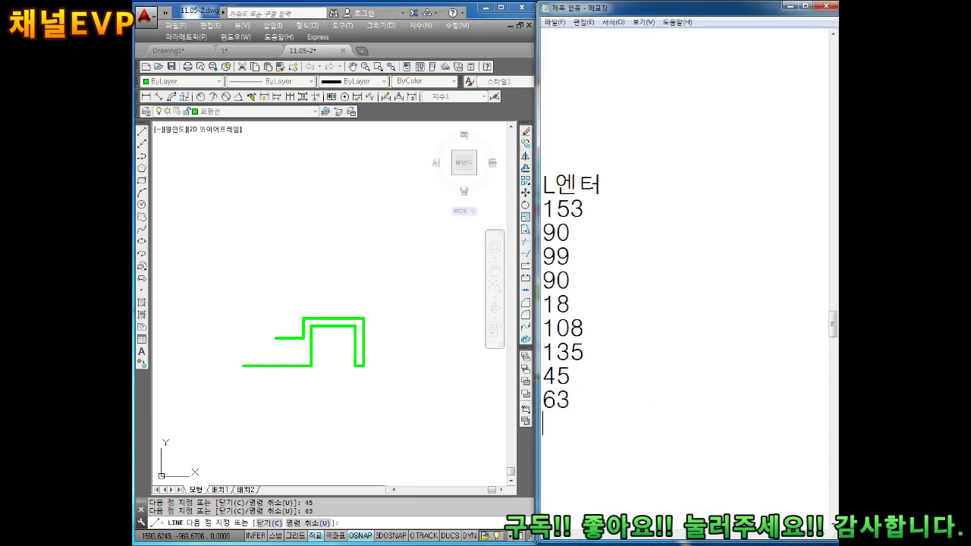
left_click(303, 349)
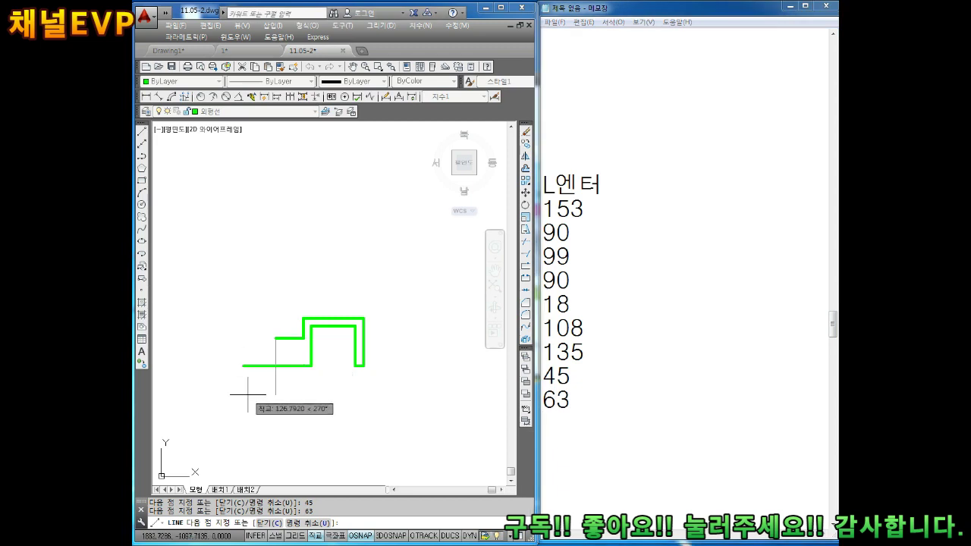
Finish with a 45-unit downward segment and record 45 in Notepad
type("45")
key("Return")
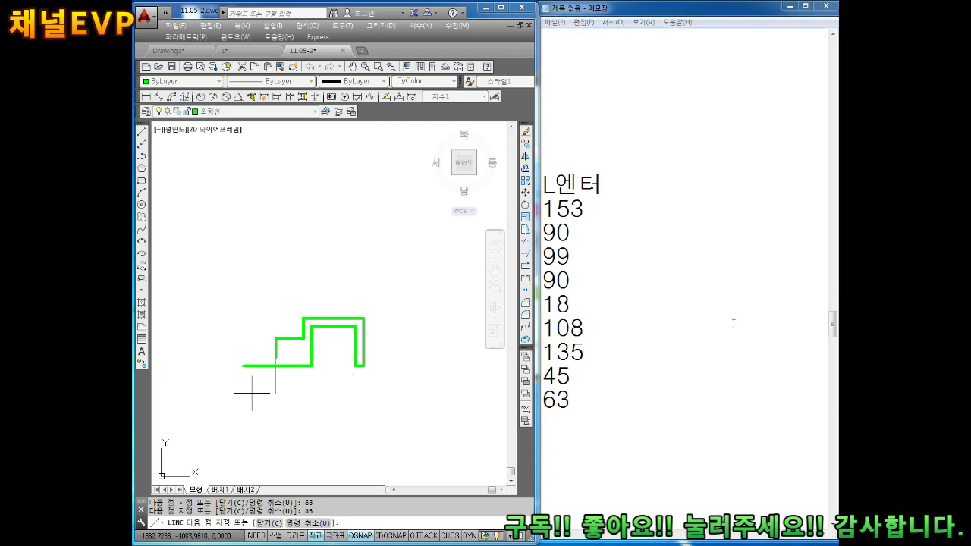
left_click(572, 420)
type("45")
key("Return")
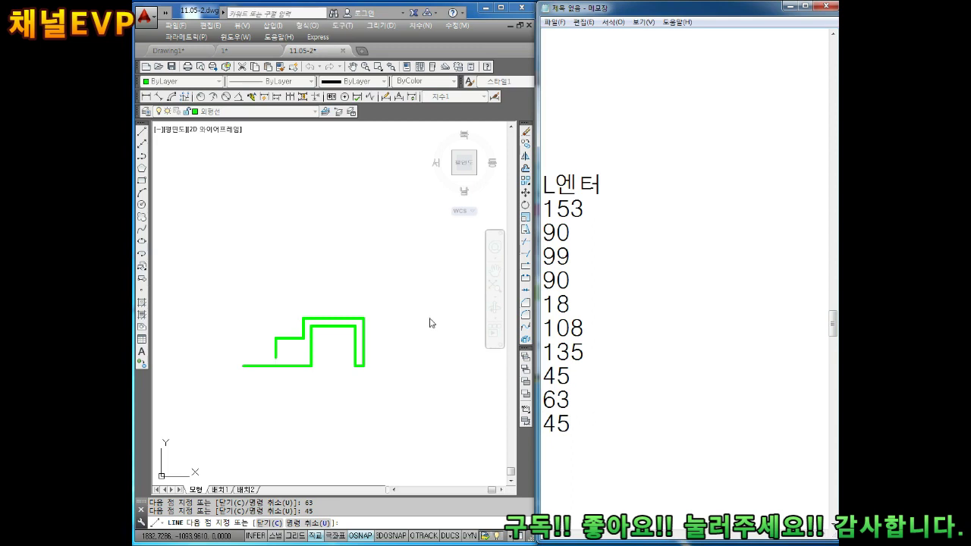
left_click(325, 401)
Draw a vertical line closing the profile's left end
scroll(228, 352, "up", 3)
scroll(265, 351, "up", 3)
key("Escape")
type("L")
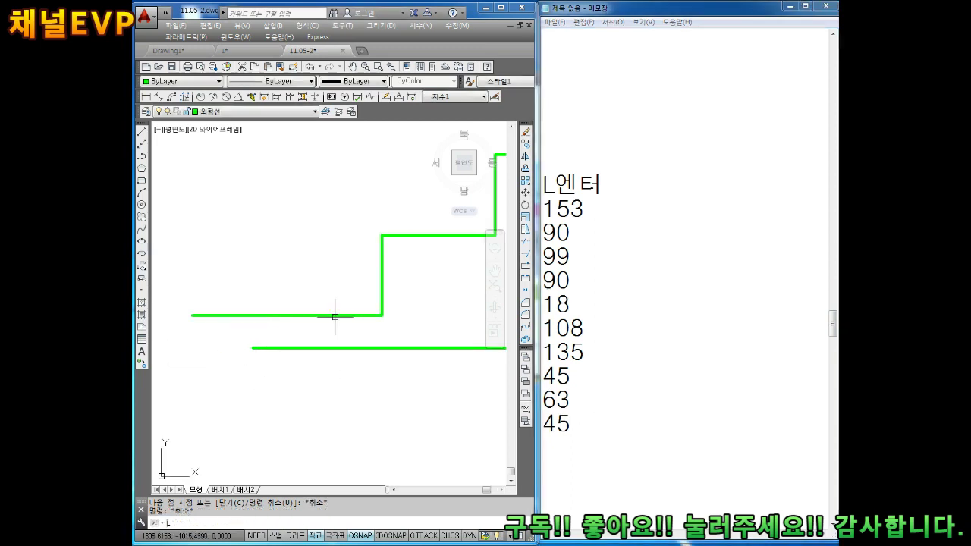
key("Return")
left_click(255, 348)
left_click(257, 259)
key("Escape")
key("Escape")
key("Escape")
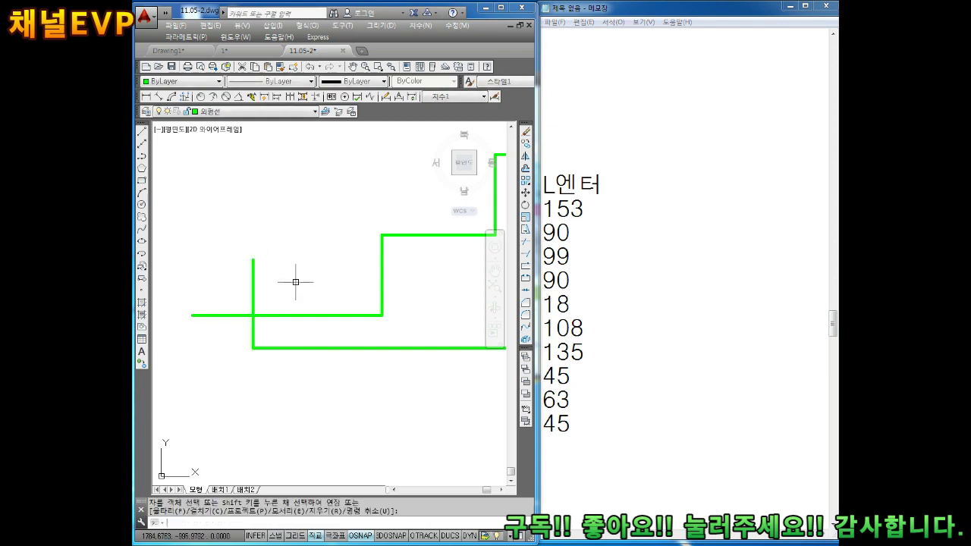
Trim away the two overhanging line ends on the left
type("tr")
key("Return")
key("Return")
left_click(253, 281)
left_click(203, 315)
scroll(292, 295, "down", 4)
key("Escape")
key("Escape")
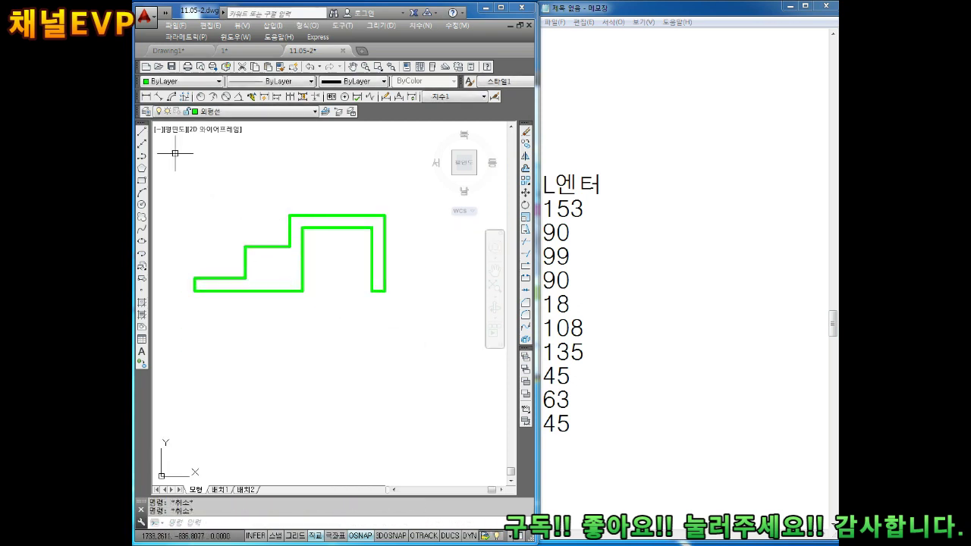
Add a 270 linear dimension across the bottom of the outline
left_click(145, 97)
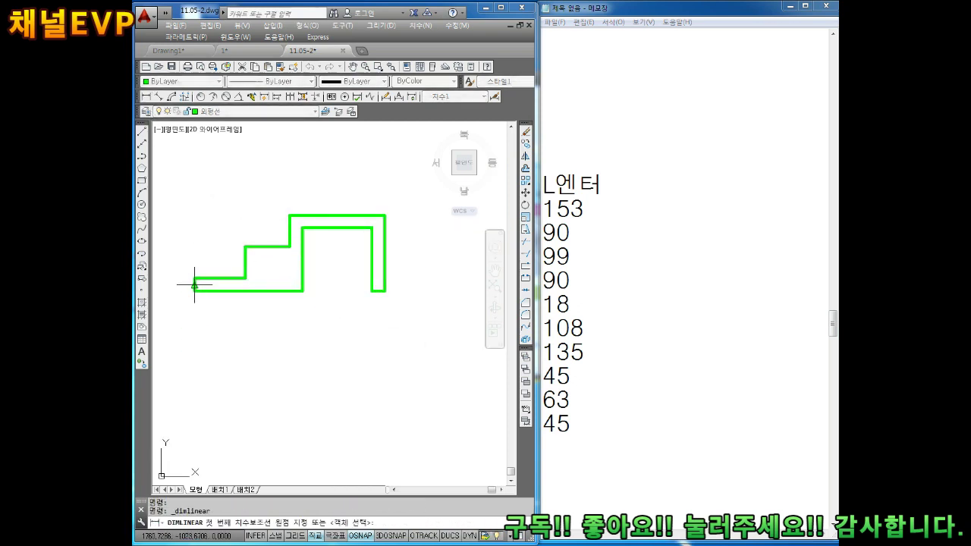
left_click(194, 291)
left_click(385, 291)
left_click(299, 343)
scroll(286, 321, "up", 3)
scroll(282, 321, "up", 2)
scroll(291, 311, "down", 2)
scroll(290, 311, "down", 2)
Erase the trial 270 dimension and add blank lines in Notepad
left_click(334, 368)
left_click(299, 389)
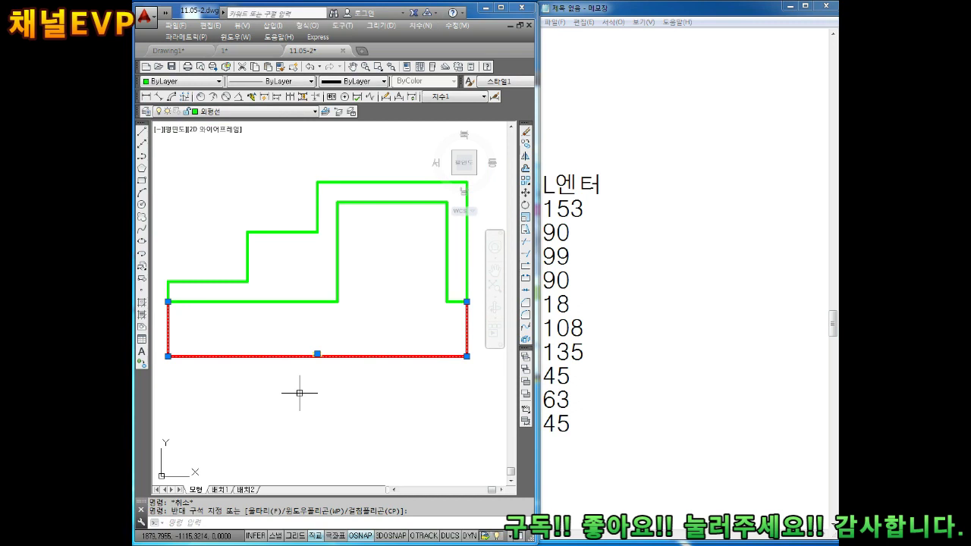
key("Delete")
left_click(563, 442)
key("Return")
key("Return")
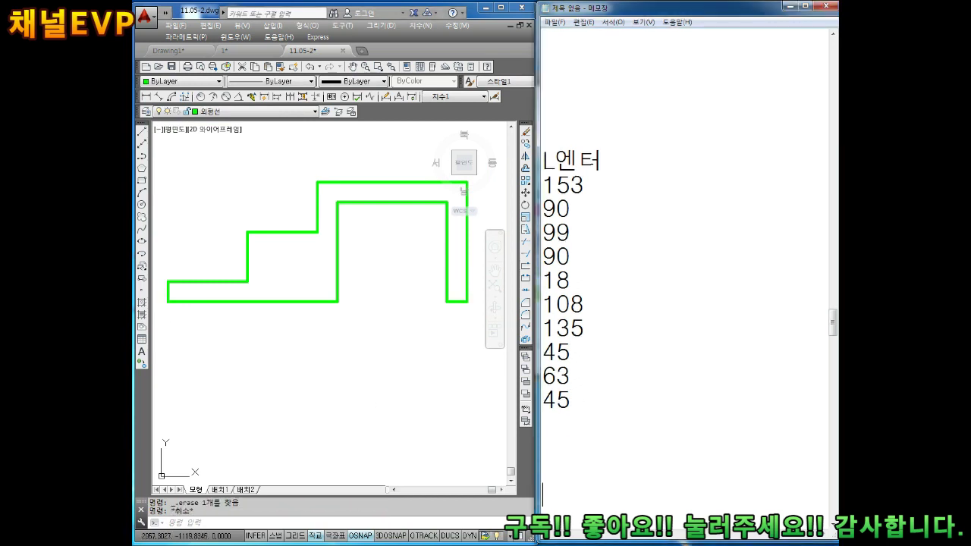
Add an 'O 엔터' offset command entry to the Notepad notes
key("Return")
type("이")
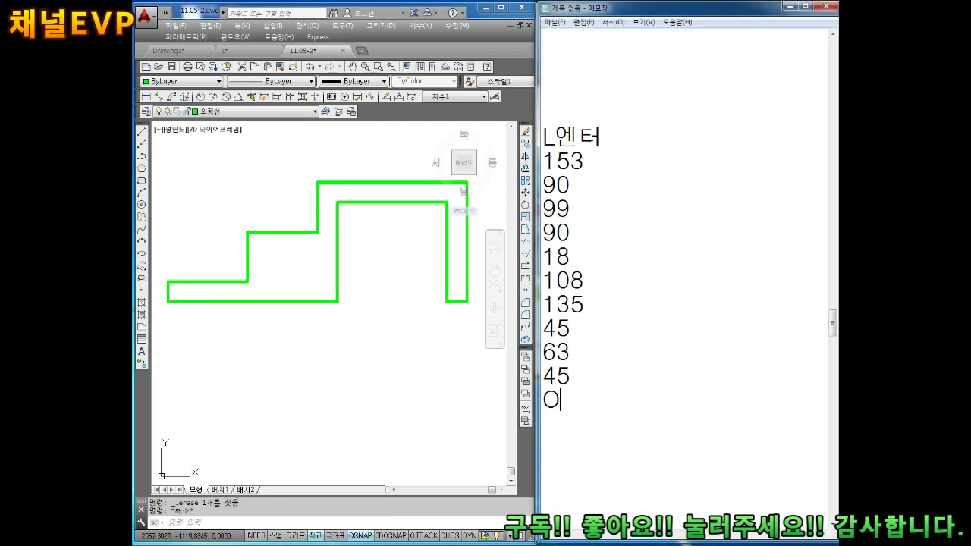
key("Return")
type("dps")
key("BackSpace")
key("BackSpace")
key("BackSpace")
key("Hangul")
type("엔터")
key("Return")
Log offset distance 40.5 and a second 'O 엔터' entry with 72 in Notepad
type("40.5  ")
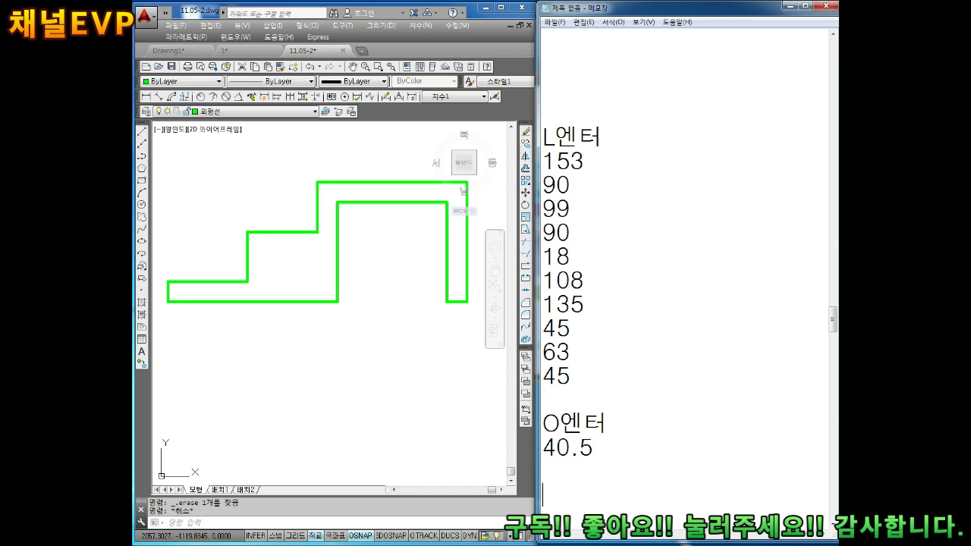
type("O")
key("Hangul")
type("엔ㄷ")
key("BackSpace")
key("BackSpace")
type("ㄴ터")
key("Return")
key("Return")
key("Return")
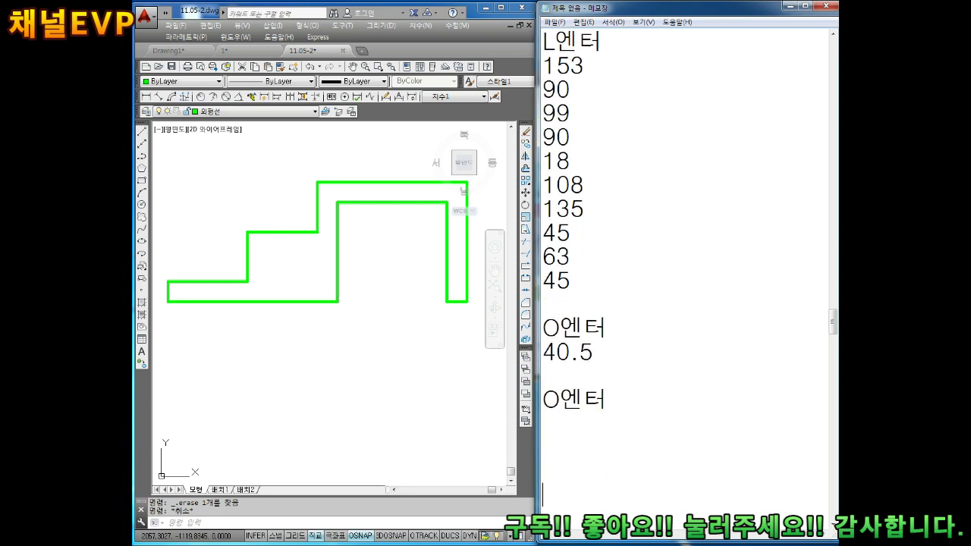
type("72")
Offset the left vertical line by 40.5 units to the left
middle_click_drag(351, 306, 371, 346)
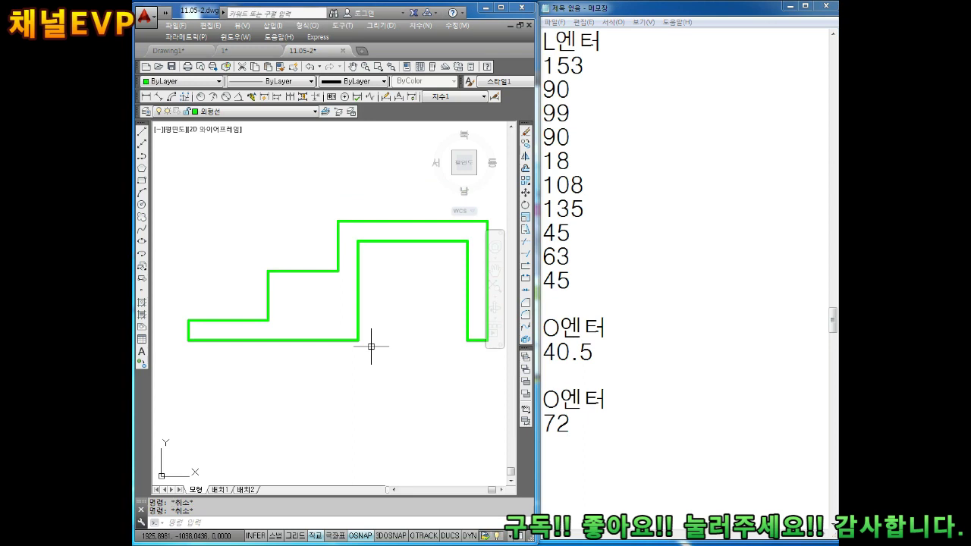
type("o")
key("Return")
type("40.5")
key("Return")
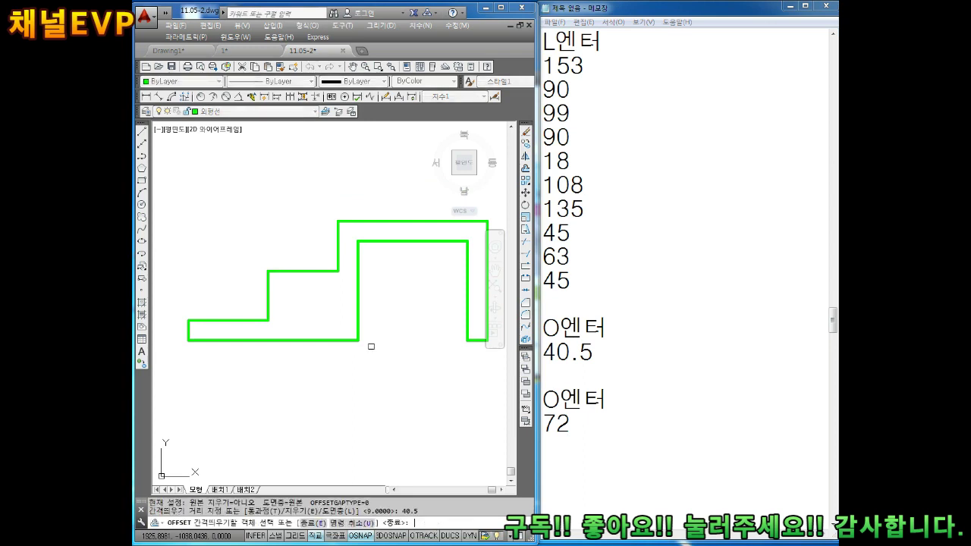
left_click(337, 240)
left_click(271, 225)
middle_click_drag(281, 238, 296, 243)
key("Escape")
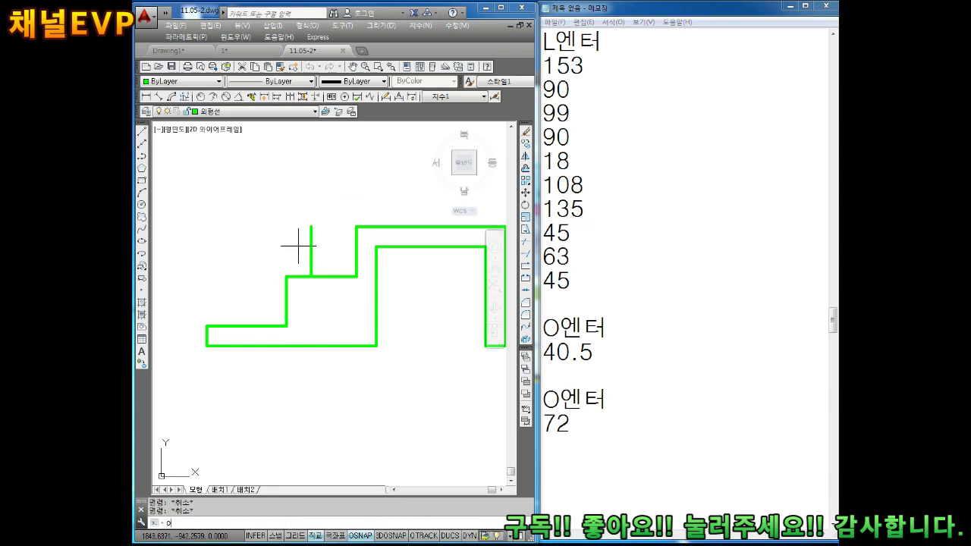